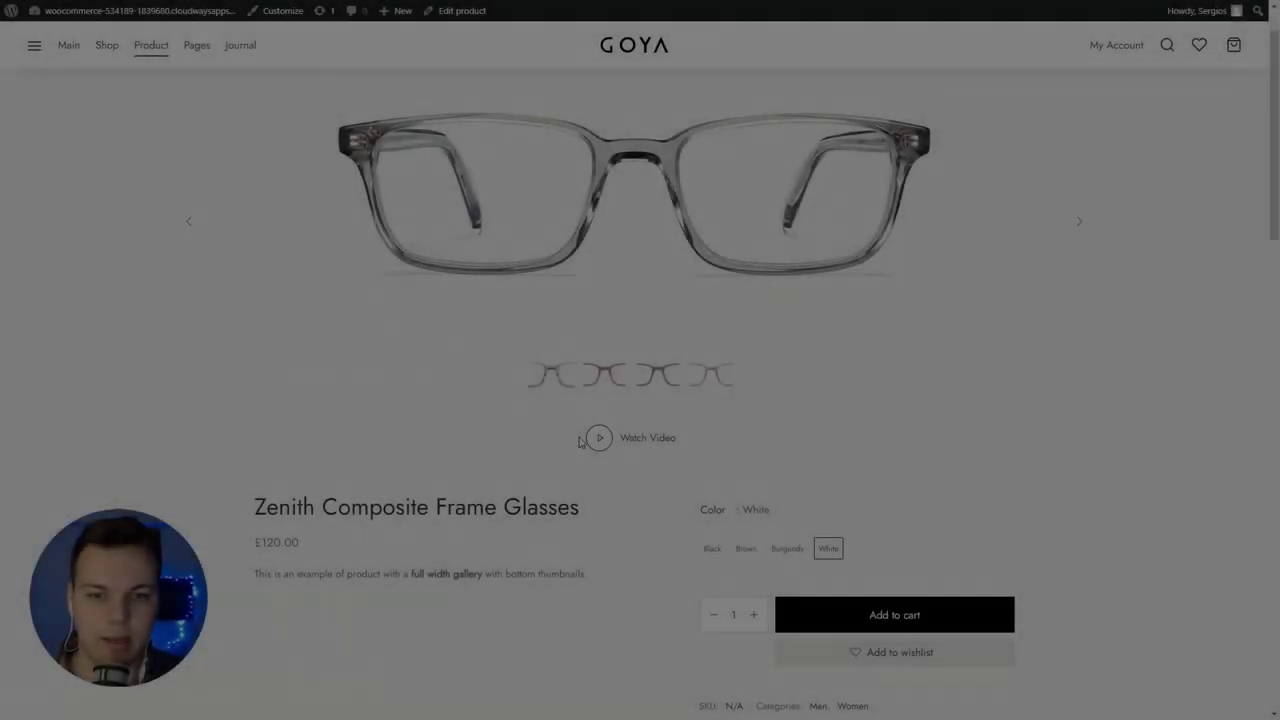
Scroll down the Zenith Composite Frame Glasses product page before moving to the Goya homepage.
scroll(575, 419, "down", 3)
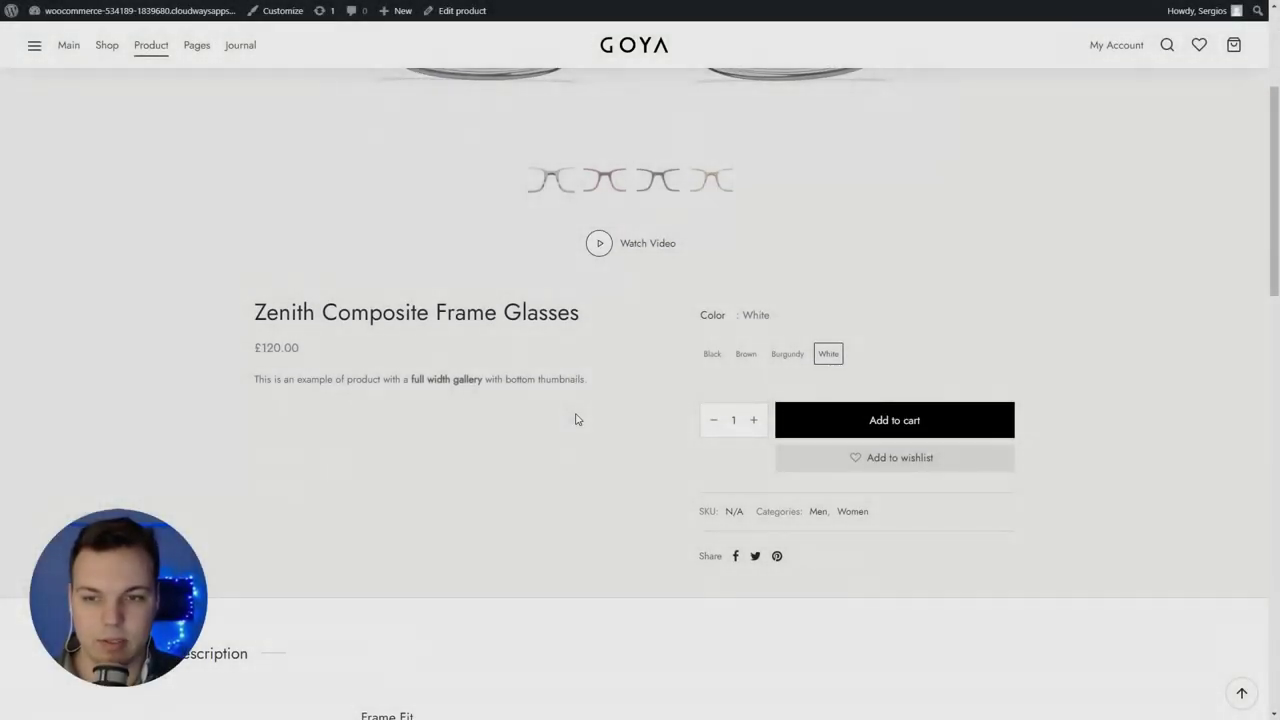
scroll(575, 419, "down", 8)
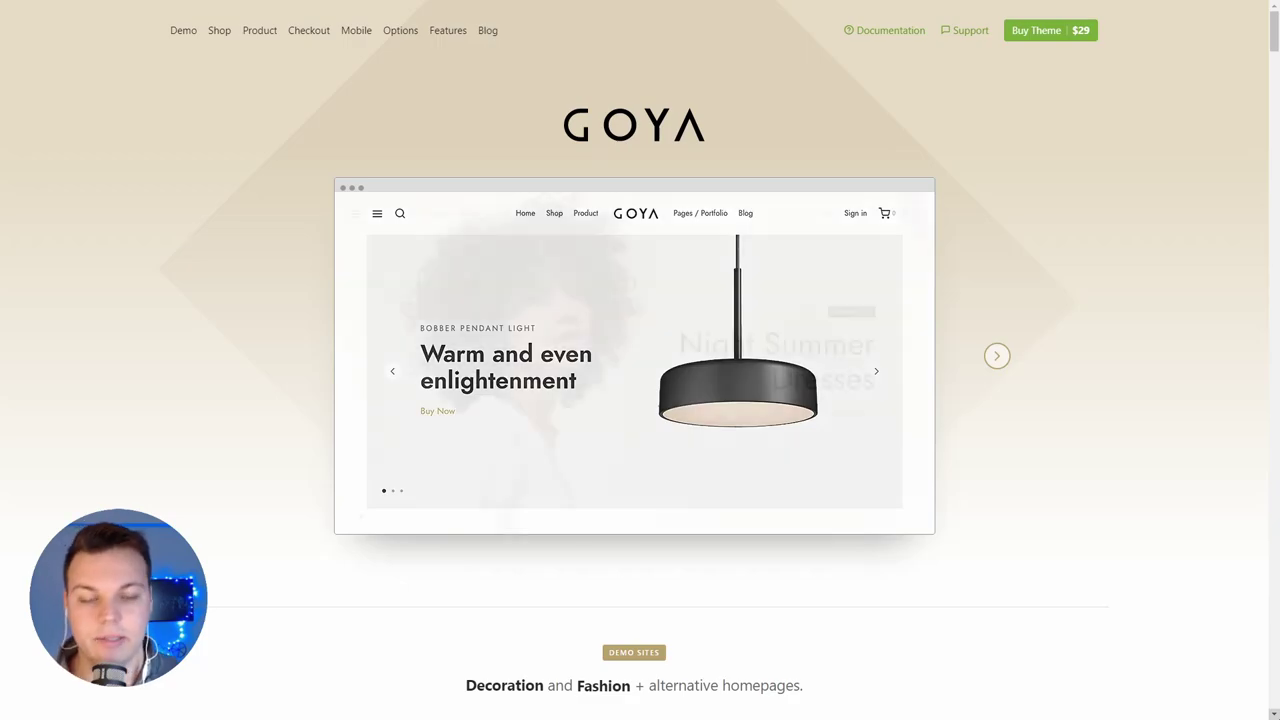
Scroll past the Goya demos, The Shop and Main Features sections to User Account Pages.
scroll(640, 400, "down", 5)
scroll(640, 400, "down", 1)
scroll(640, 400, "down", 10)
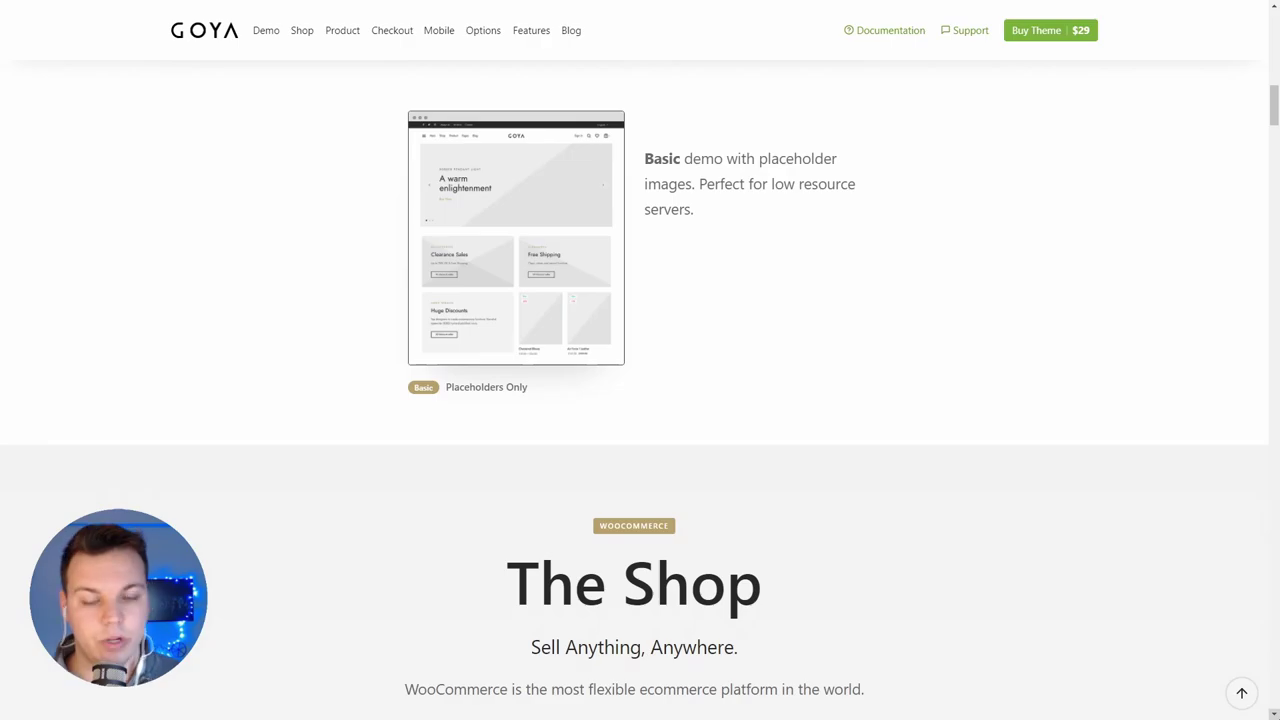
scroll(640, 400, "down", 4)
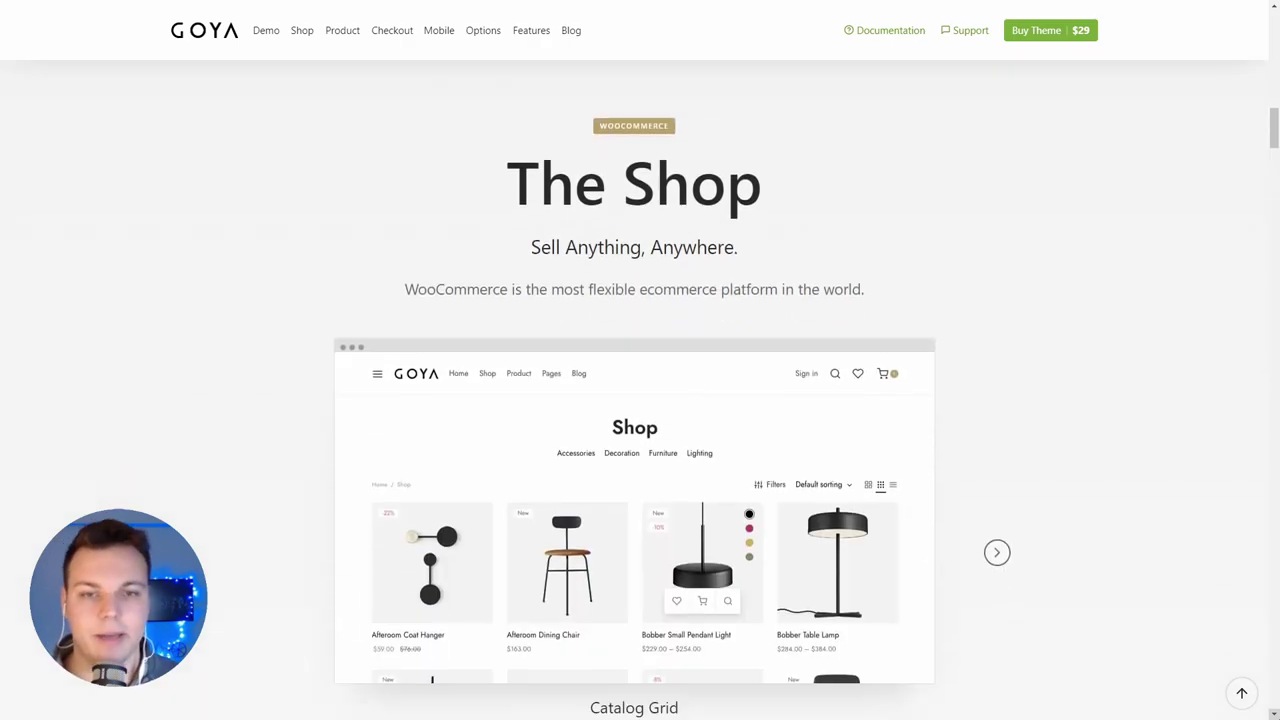
scroll(640, 400, "down", 5)
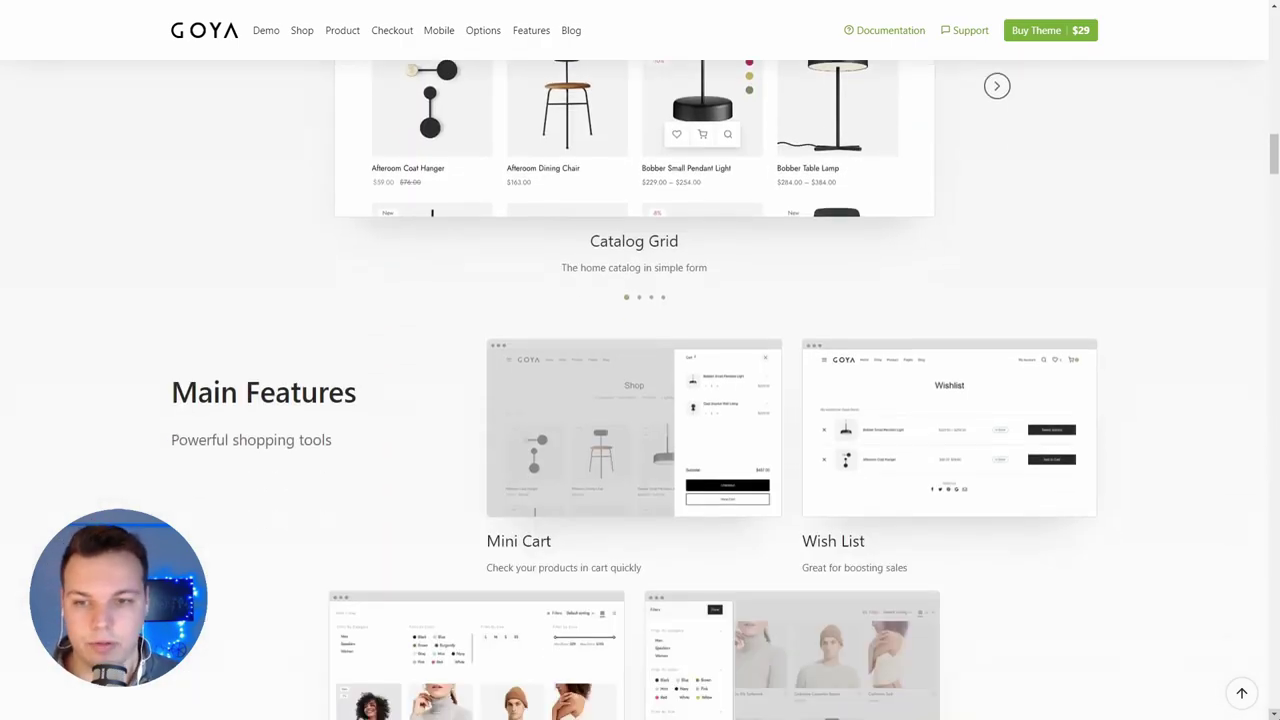
scroll(640, 400, "down", 6)
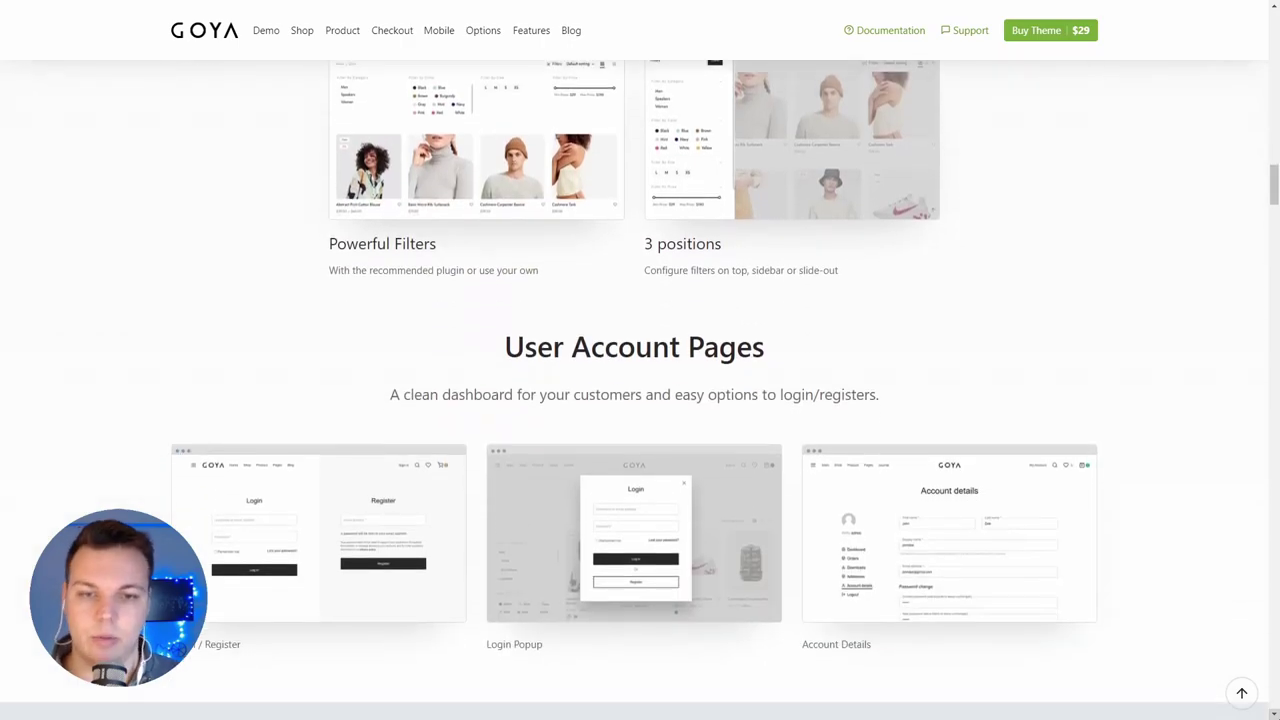
scroll(640, 400, "down", 3)
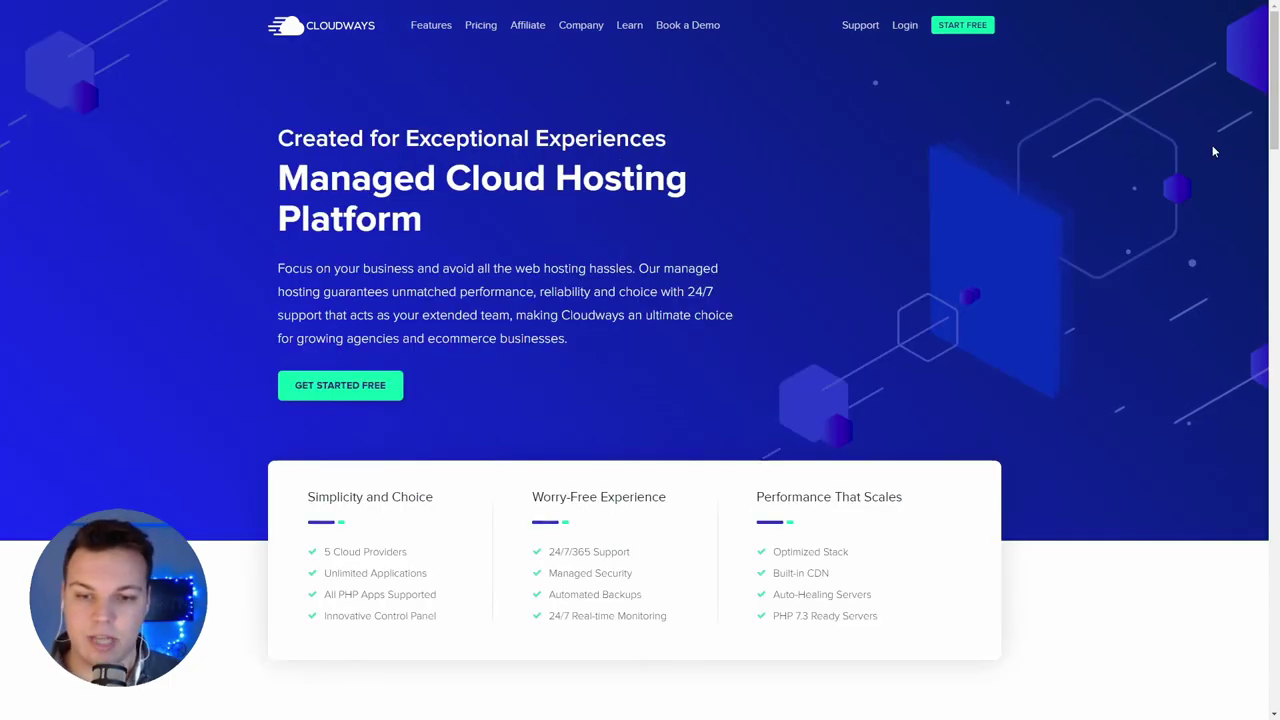
Open Cloudways pricing and scroll through the Vultr High Frequency plan prices.
left_click(489, 30)
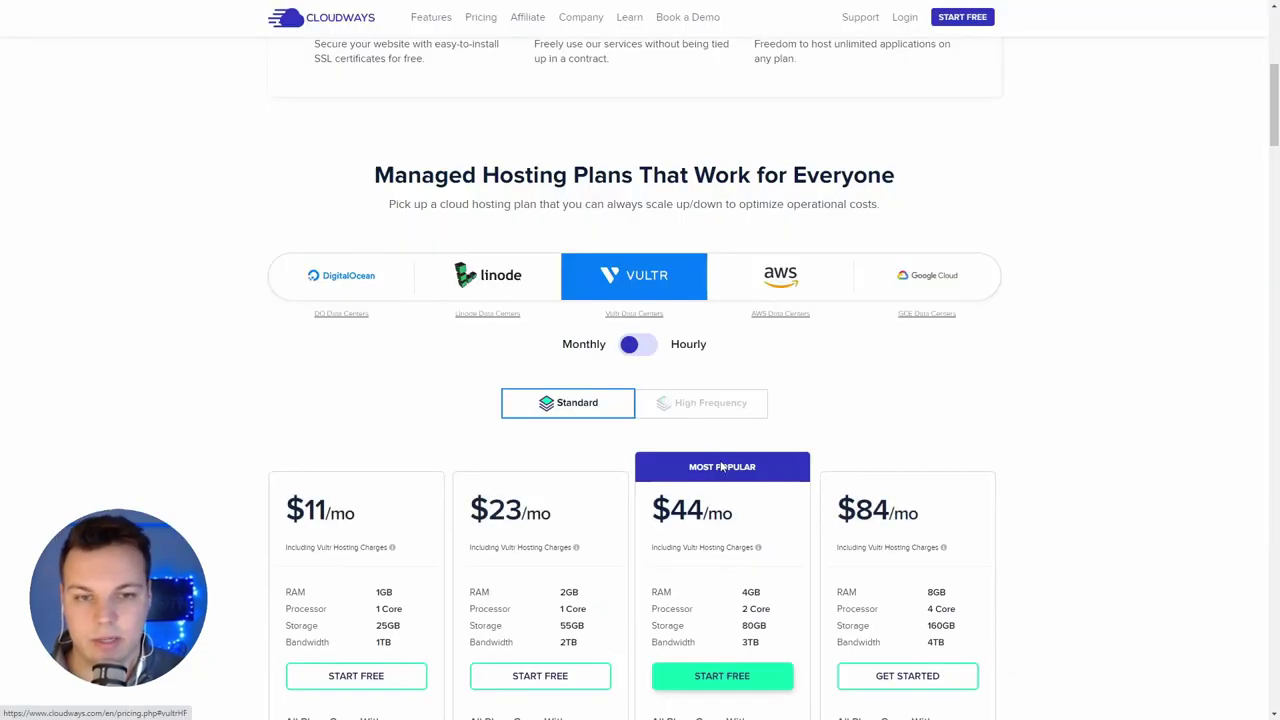
left_click(730, 418)
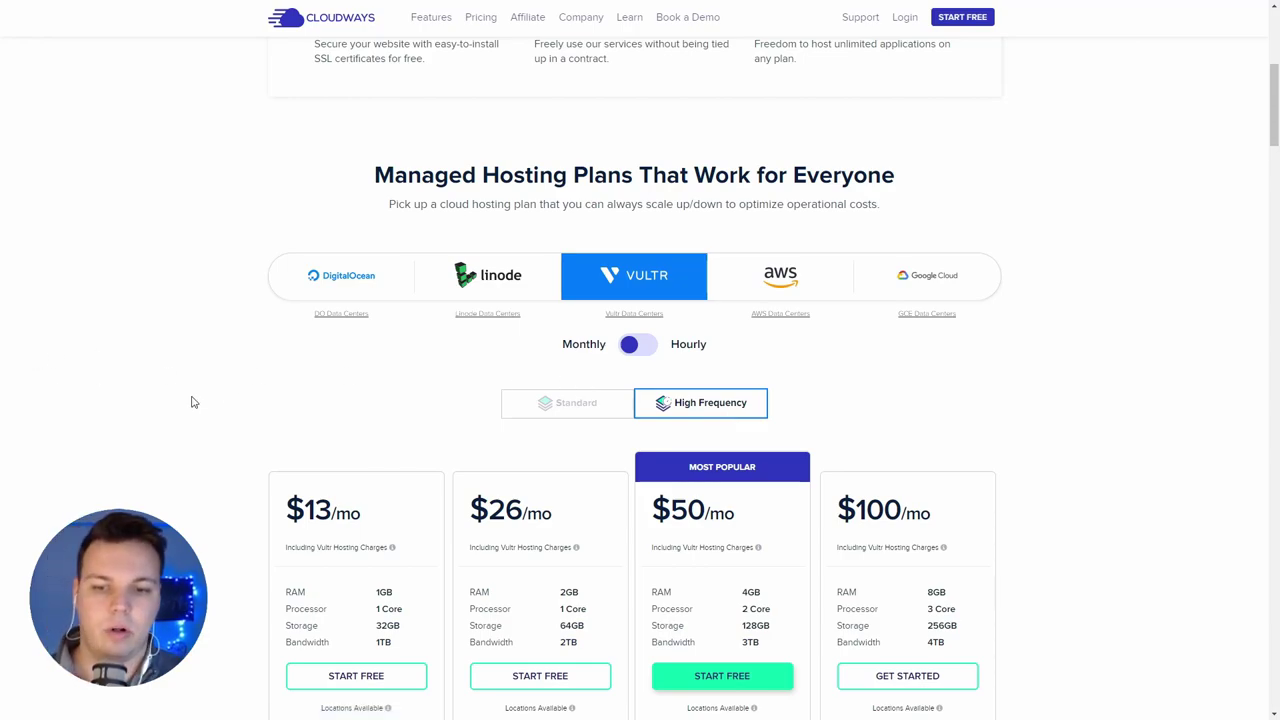
scroll(191, 403, "down", 1)
scroll(191, 405, "down", 1)
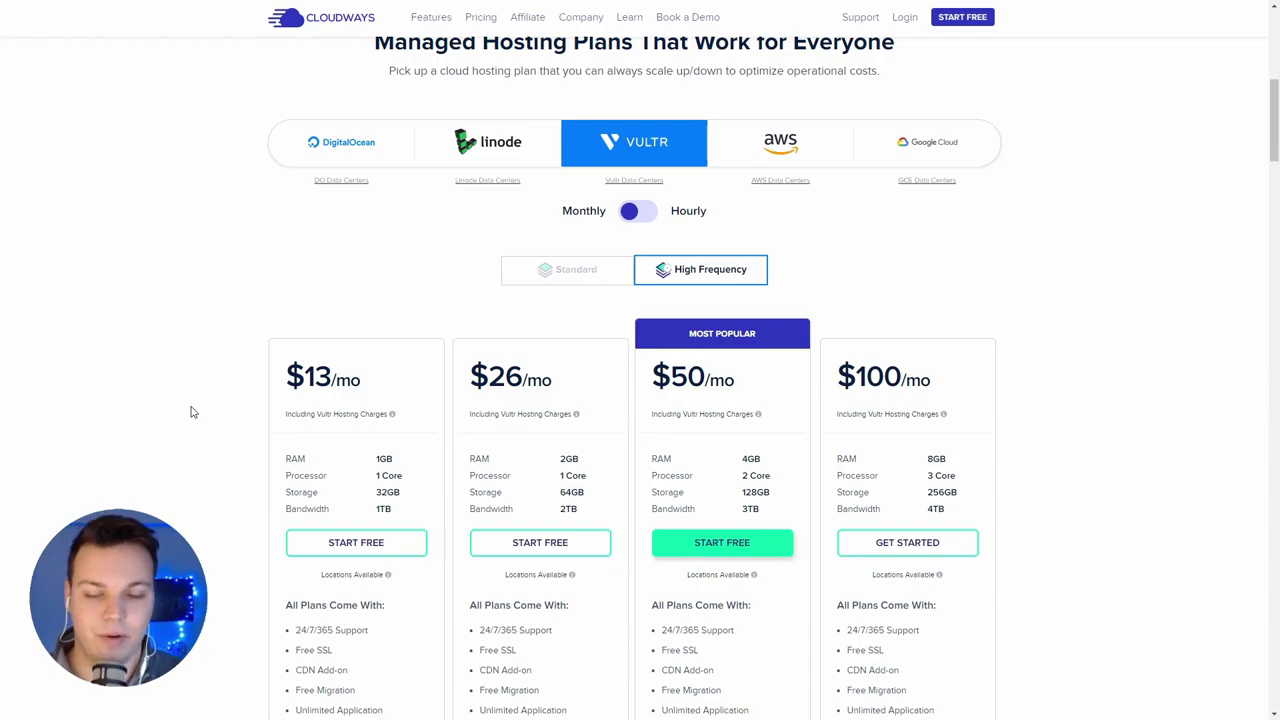
scroll(193, 412, "down", 1)
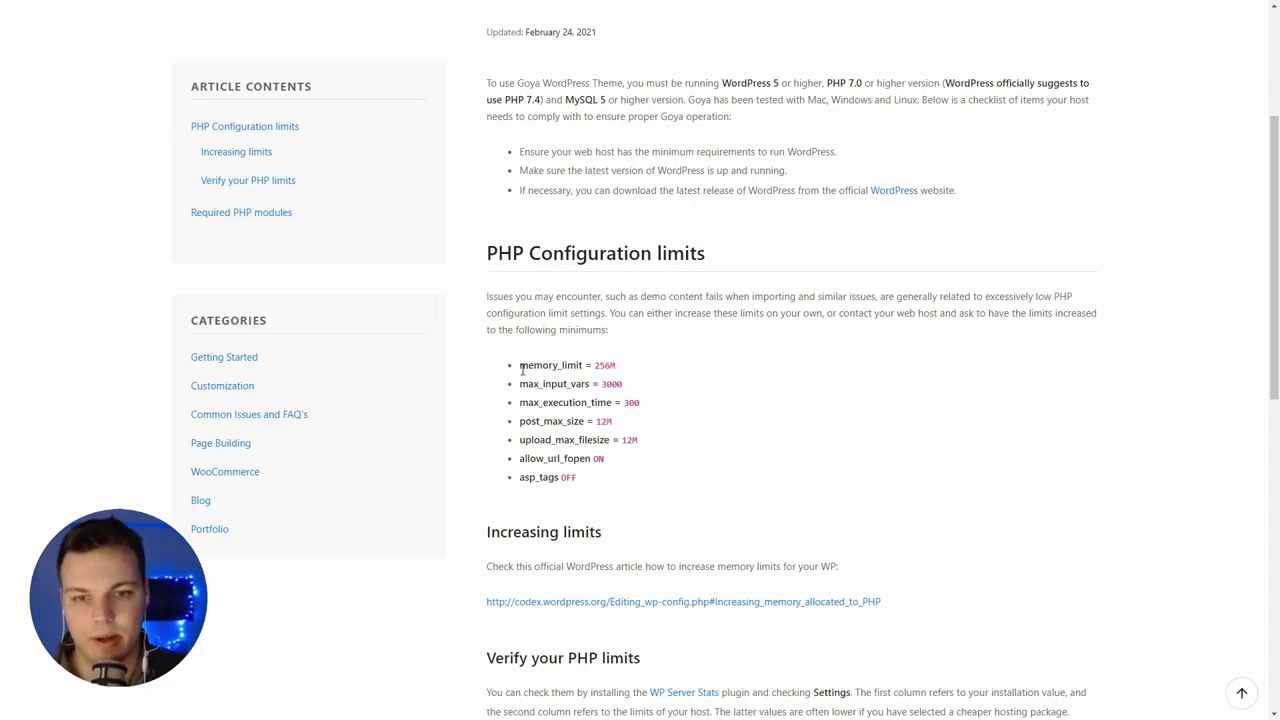
Copy Goya's PHP limits list (memory_limit 256M, max_execution_time 300) and switch to Cloudways settings.
left_click_drag(521, 370, 591, 477)
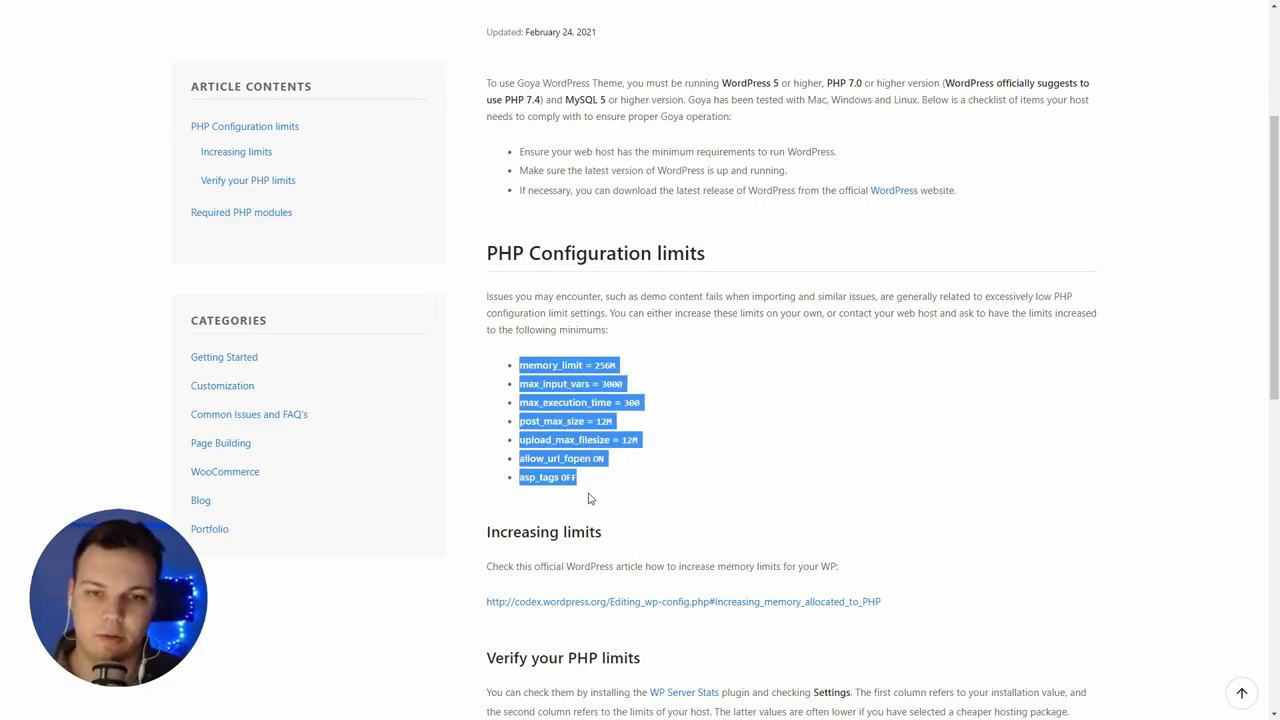
key("alt+Tab")
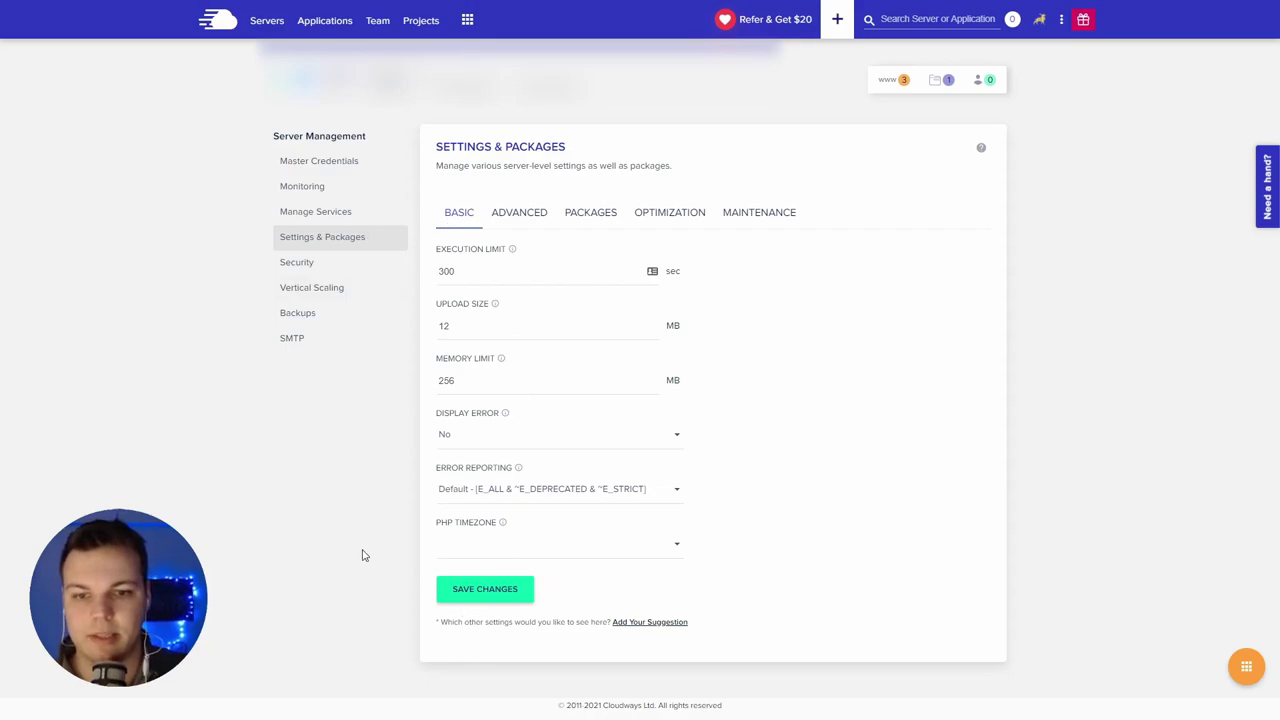
Review the server's ADVANCED PHP settings and its installed PACKAGES.
left_click(520, 225)
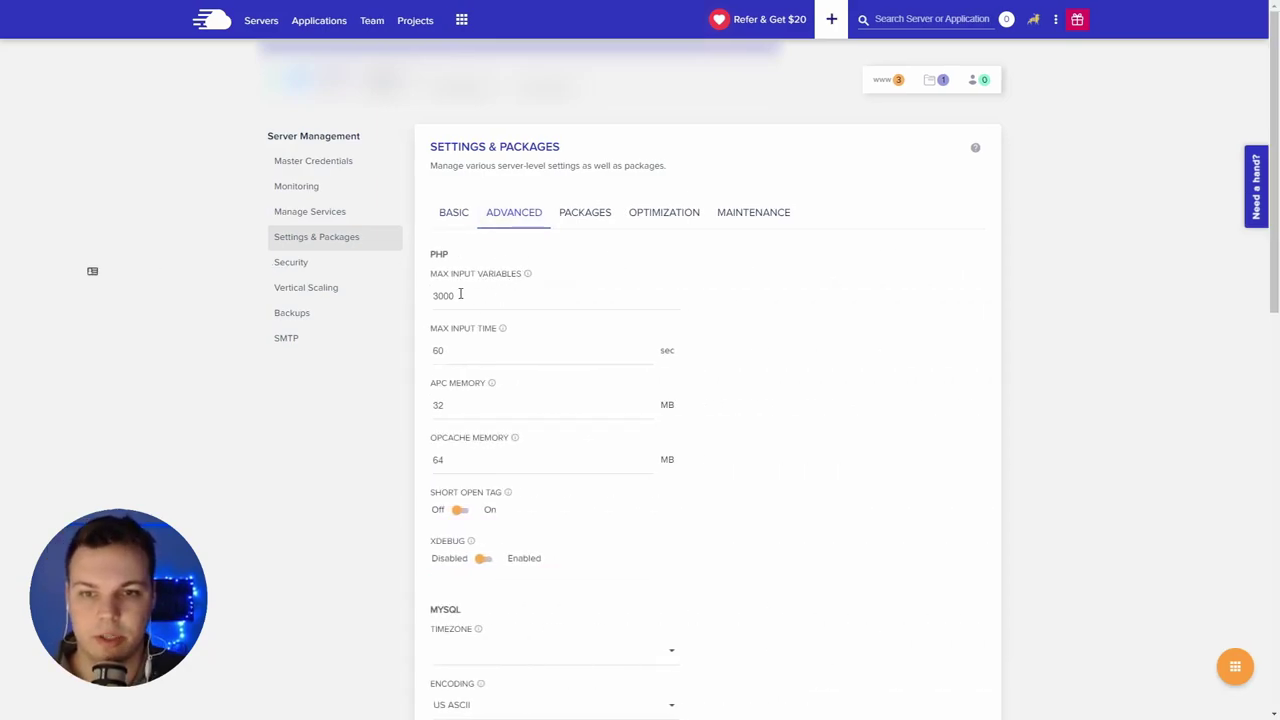
left_click(587, 224)
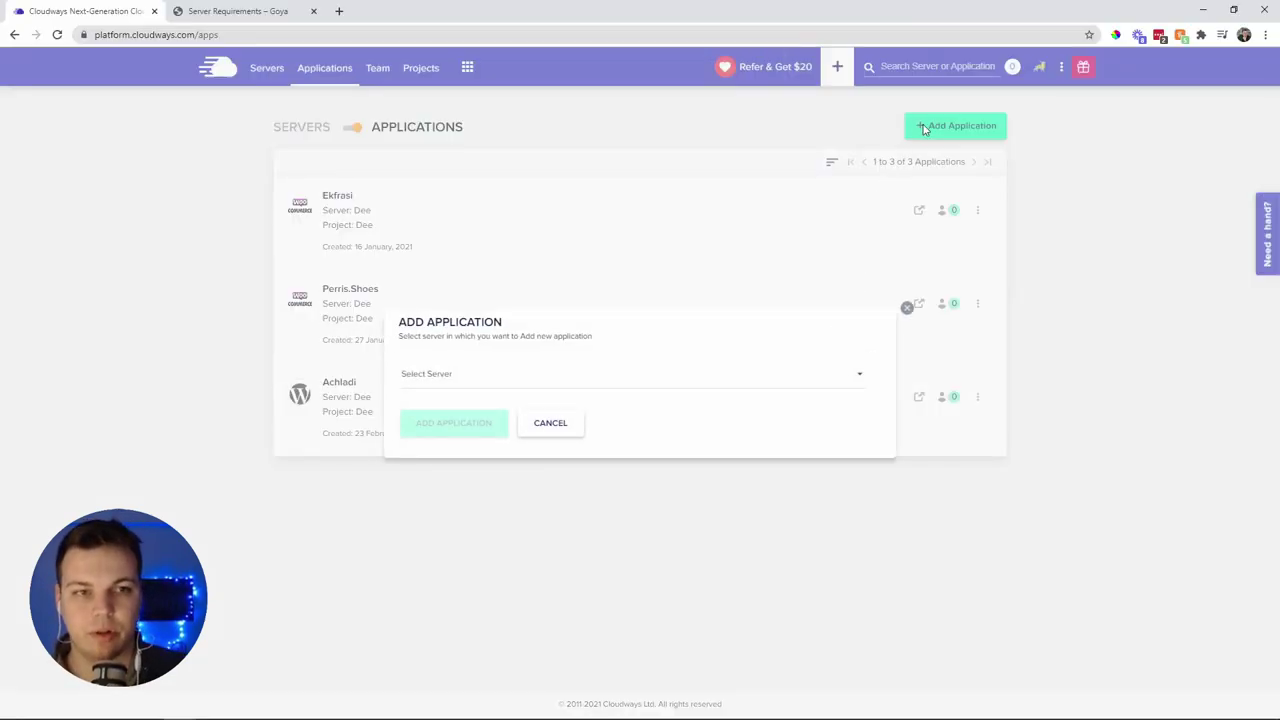
Add a WooCommerce 4.8.0 / WordPress 5.6 application named 'Test' to the existing server.
left_click(785, 375)
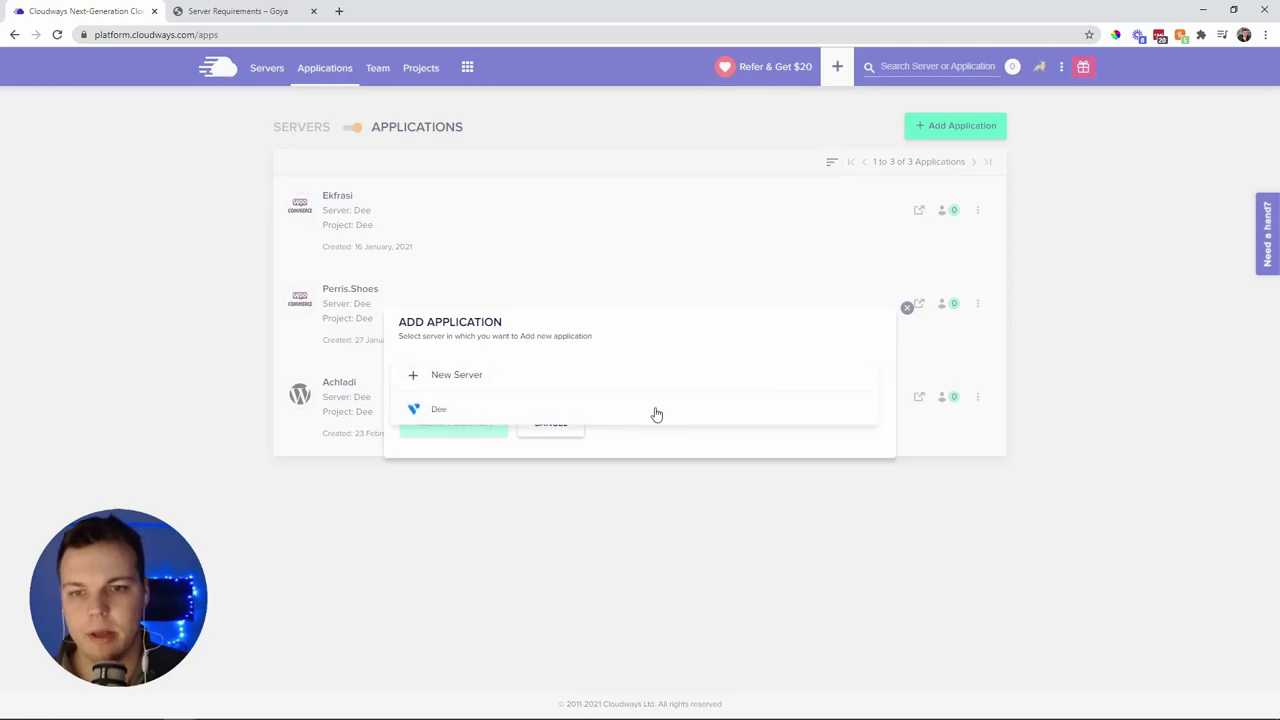
left_click(654, 412)
left_click(489, 430)
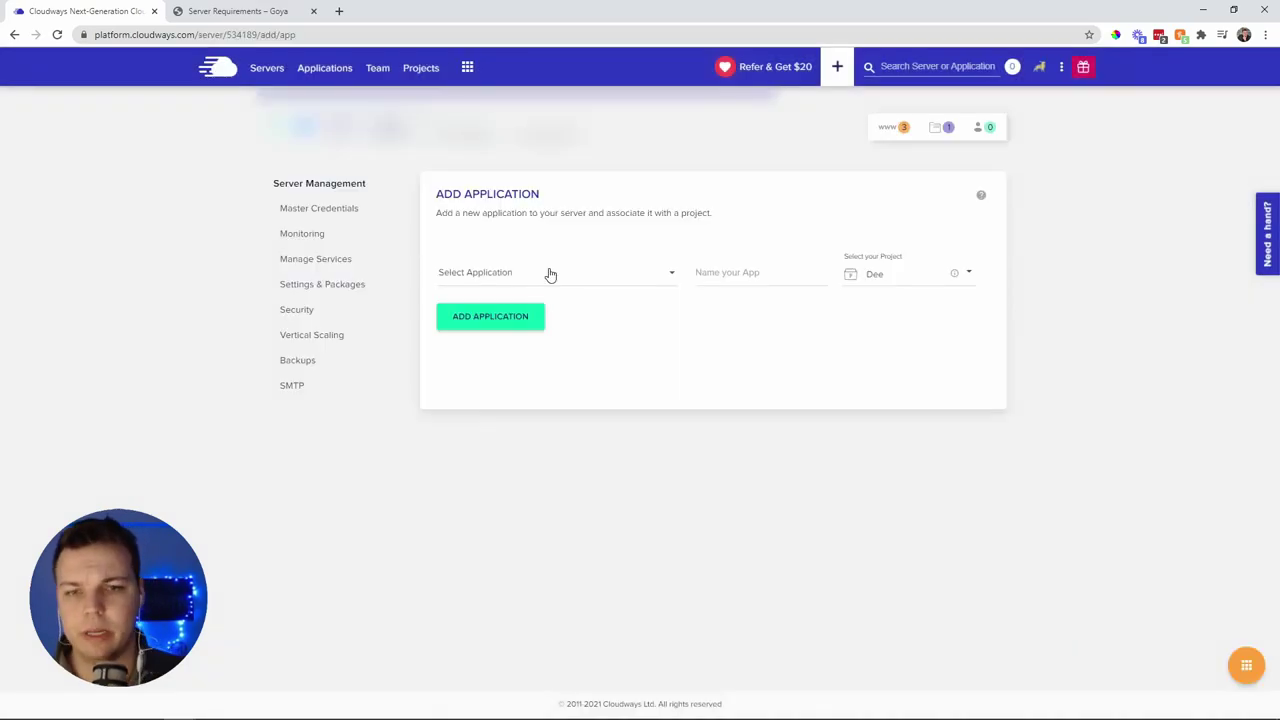
left_click(550, 273)
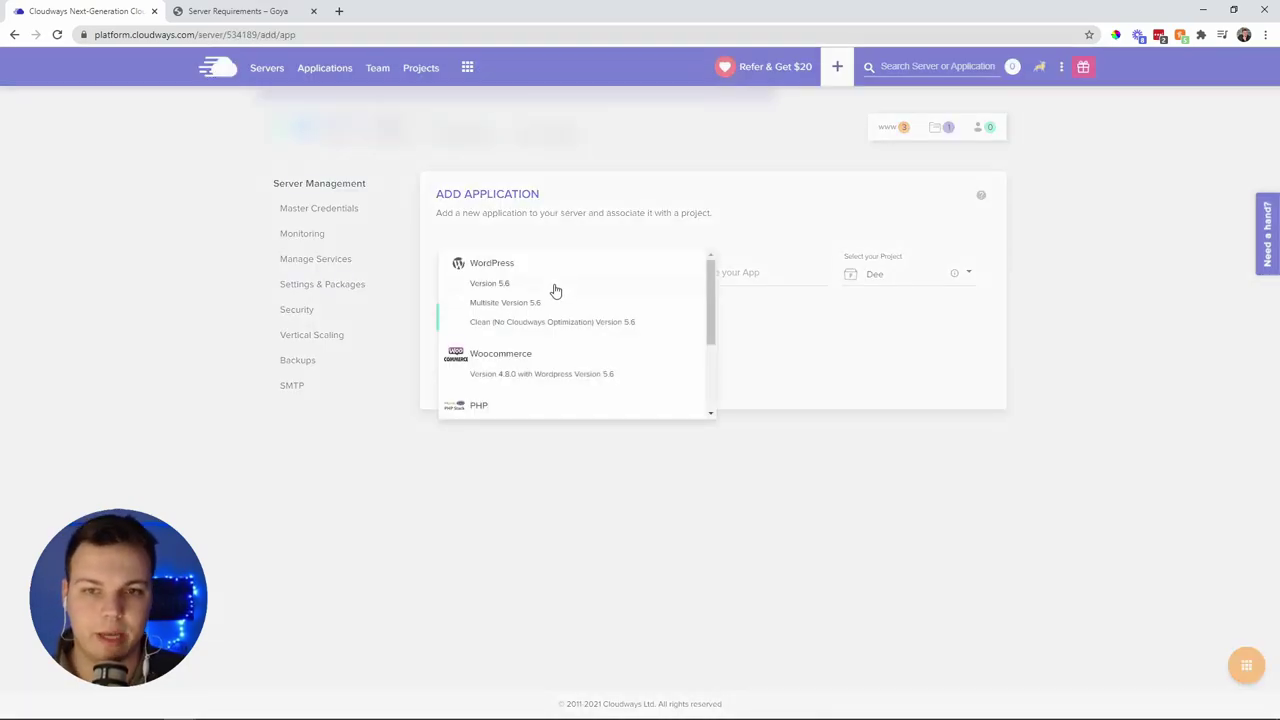
left_click(523, 373)
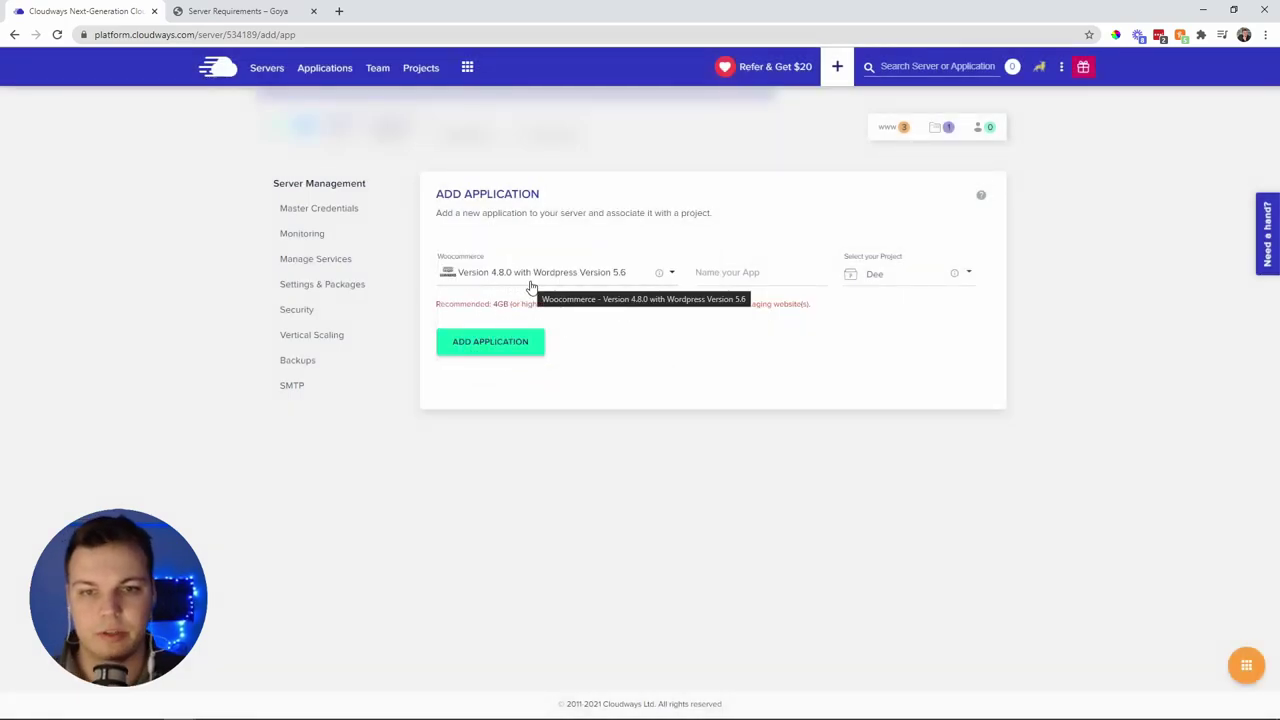
left_click(770, 274)
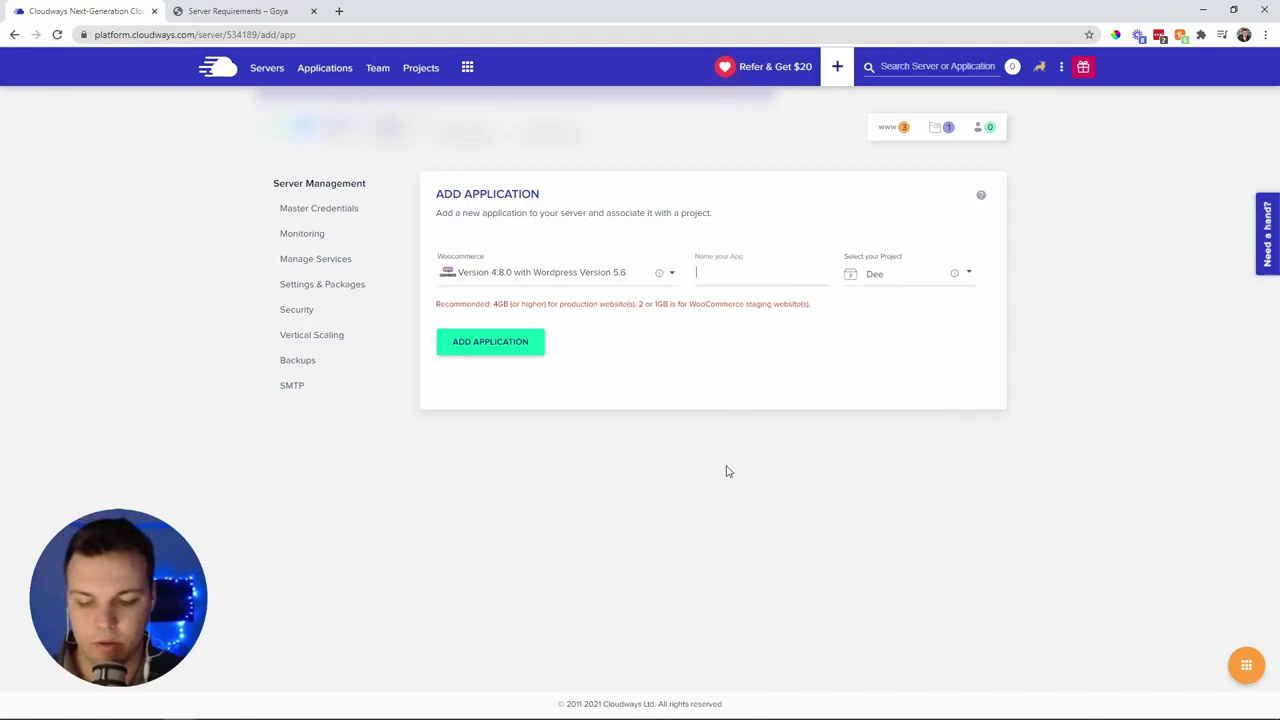
type("Test")
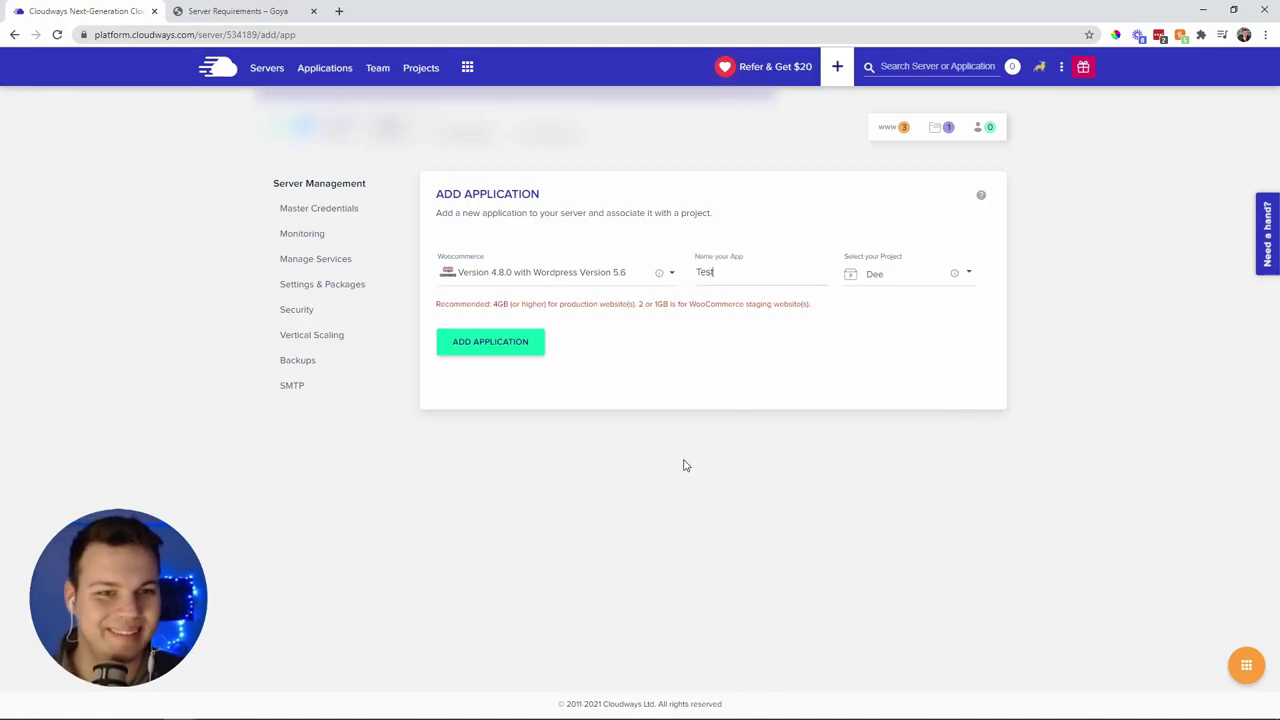
left_click(534, 345)
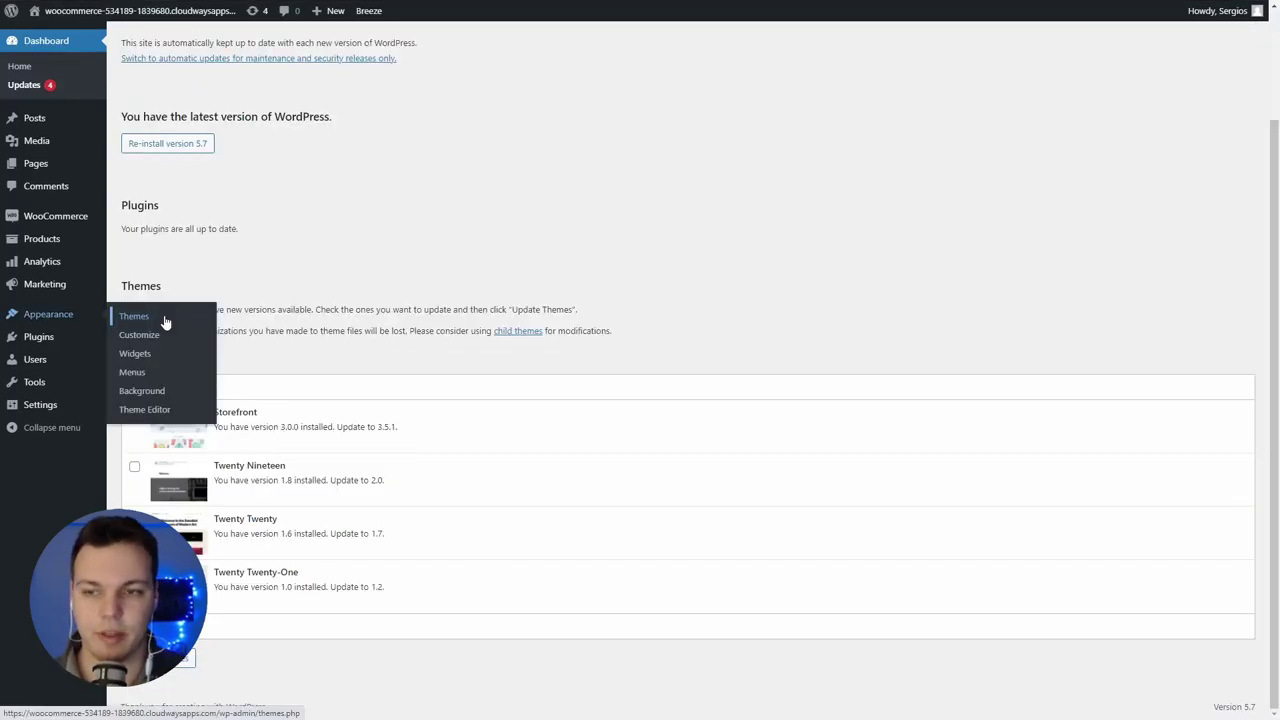
Delete Storefront from Appearance > Themes, then start Update WooCommerce Database on the Dashboard.
left_click(163, 320)
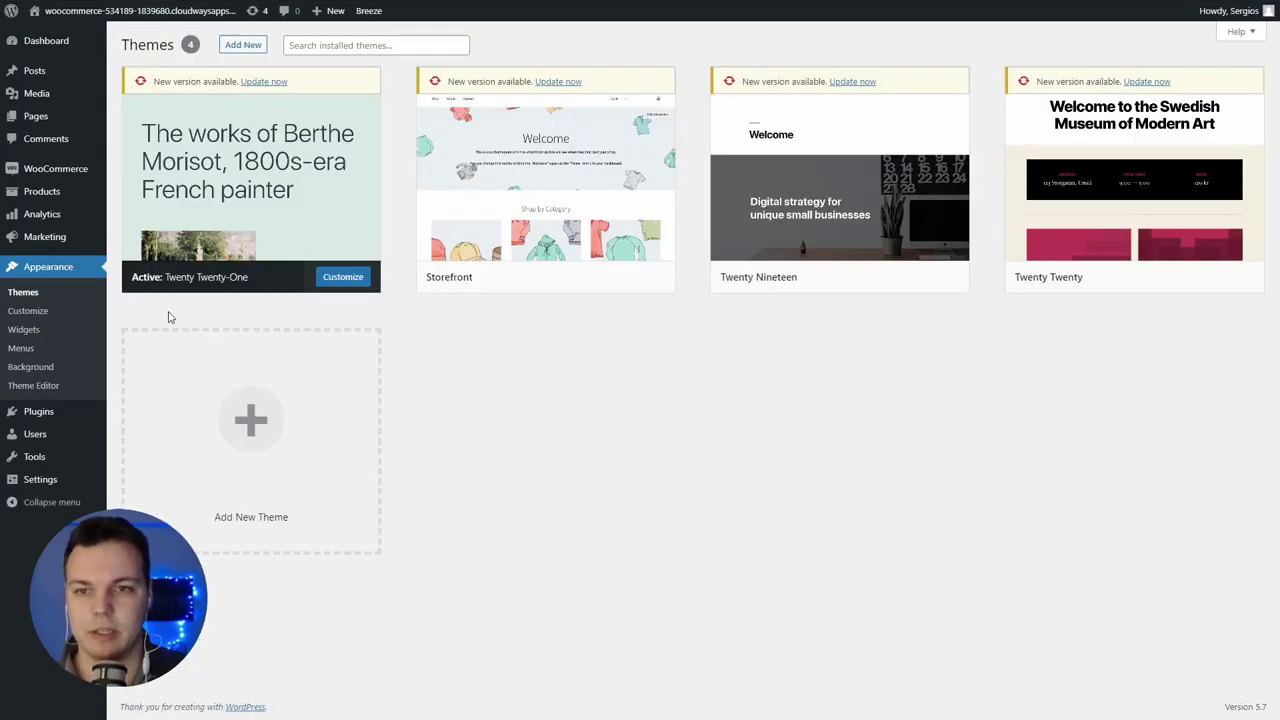
left_click(595, 200)
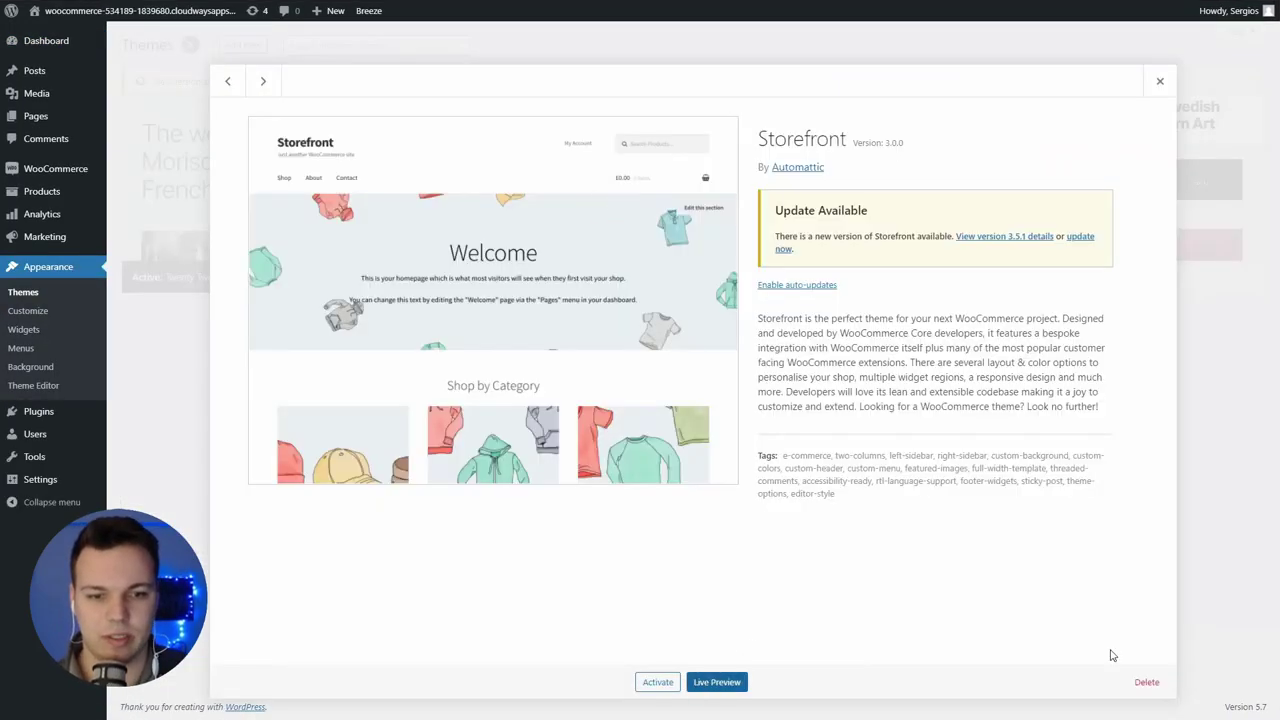
left_click(1147, 682)
left_click(703, 87)
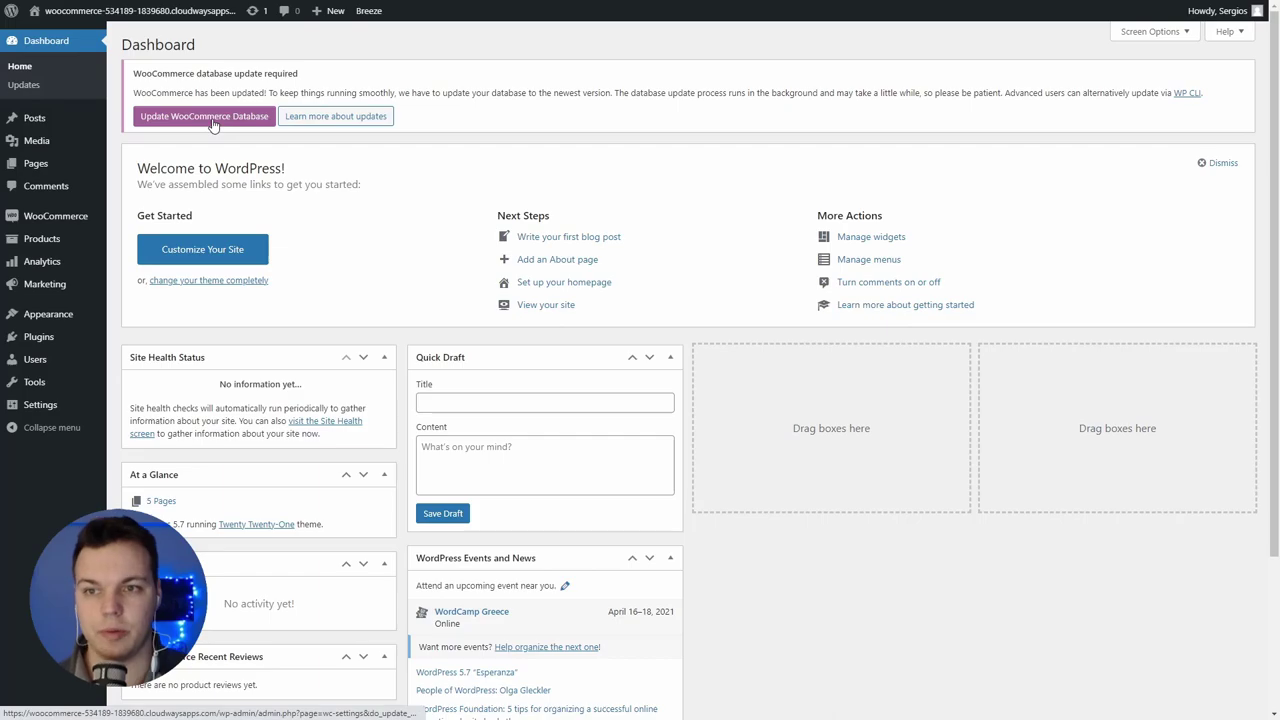
left_click(213, 125)
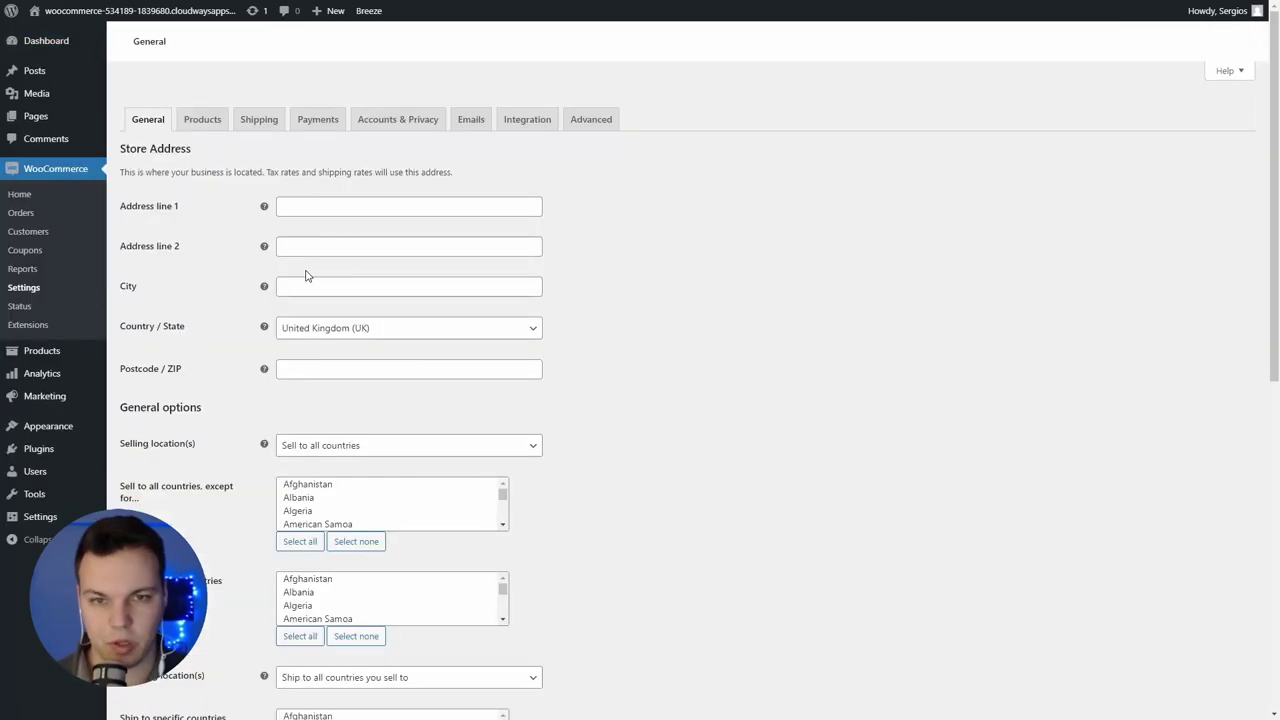
mouse_move(30, 358)
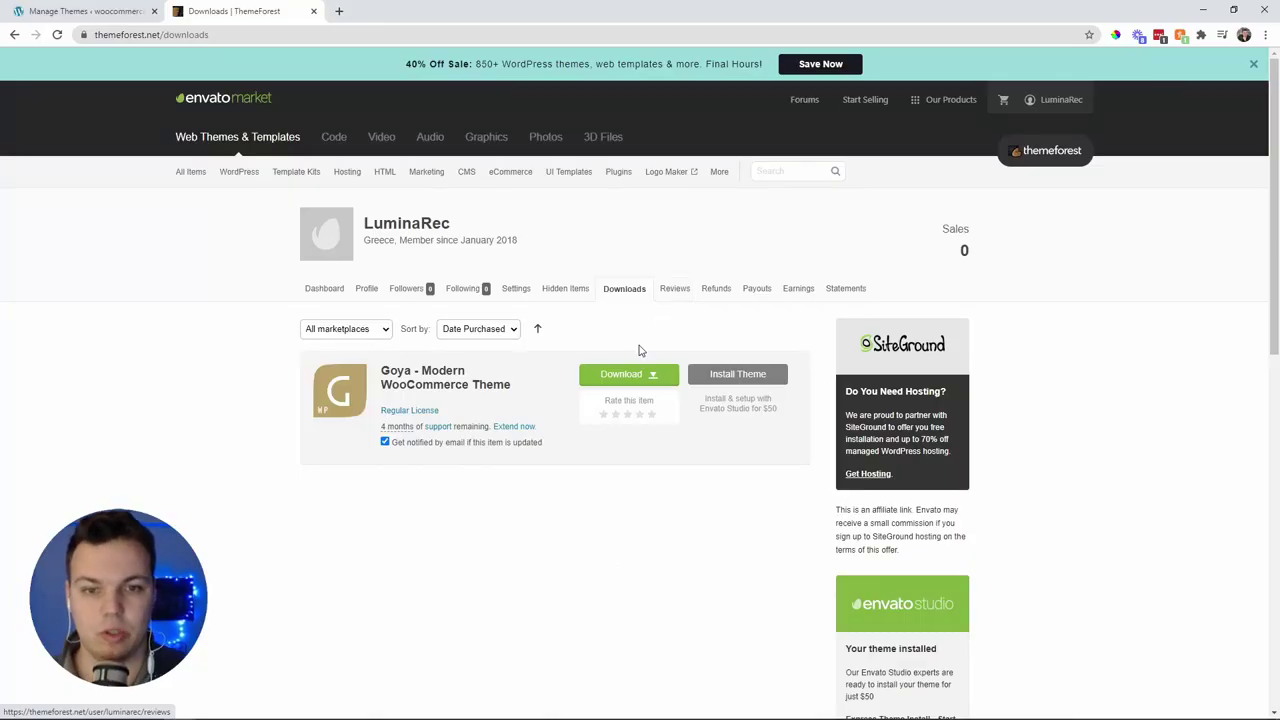
Download Goya from ThemeForest as the installable WordPress file only.
left_click(612, 375)
left_click(636, 422)
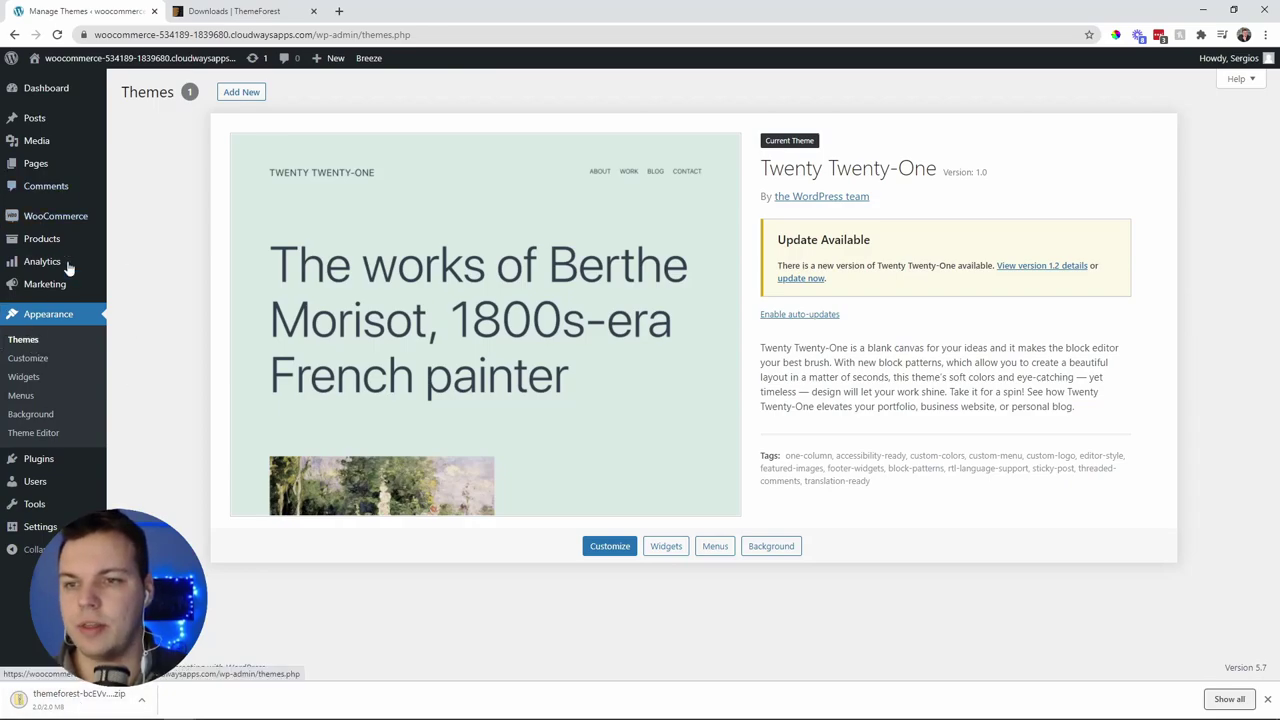
Upload the downloaded Goya zip via Add New > Upload Theme and install it.
left_click(241, 91)
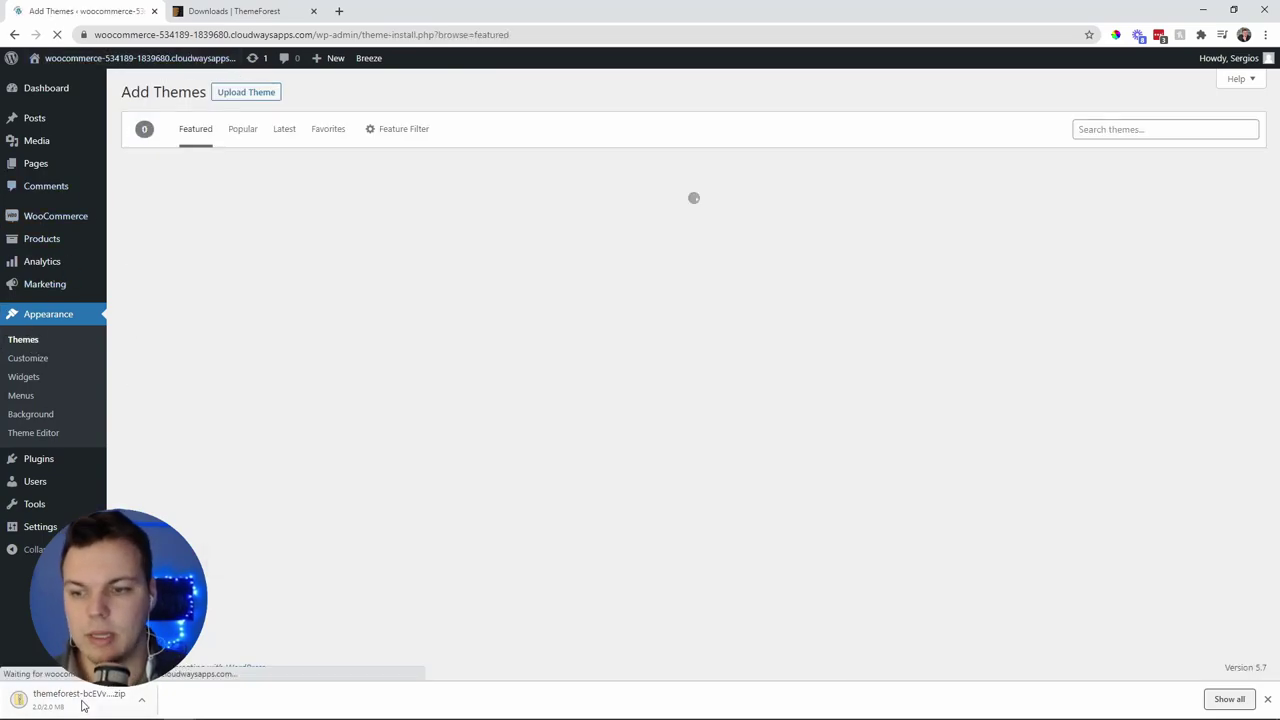
left_click(240, 93)
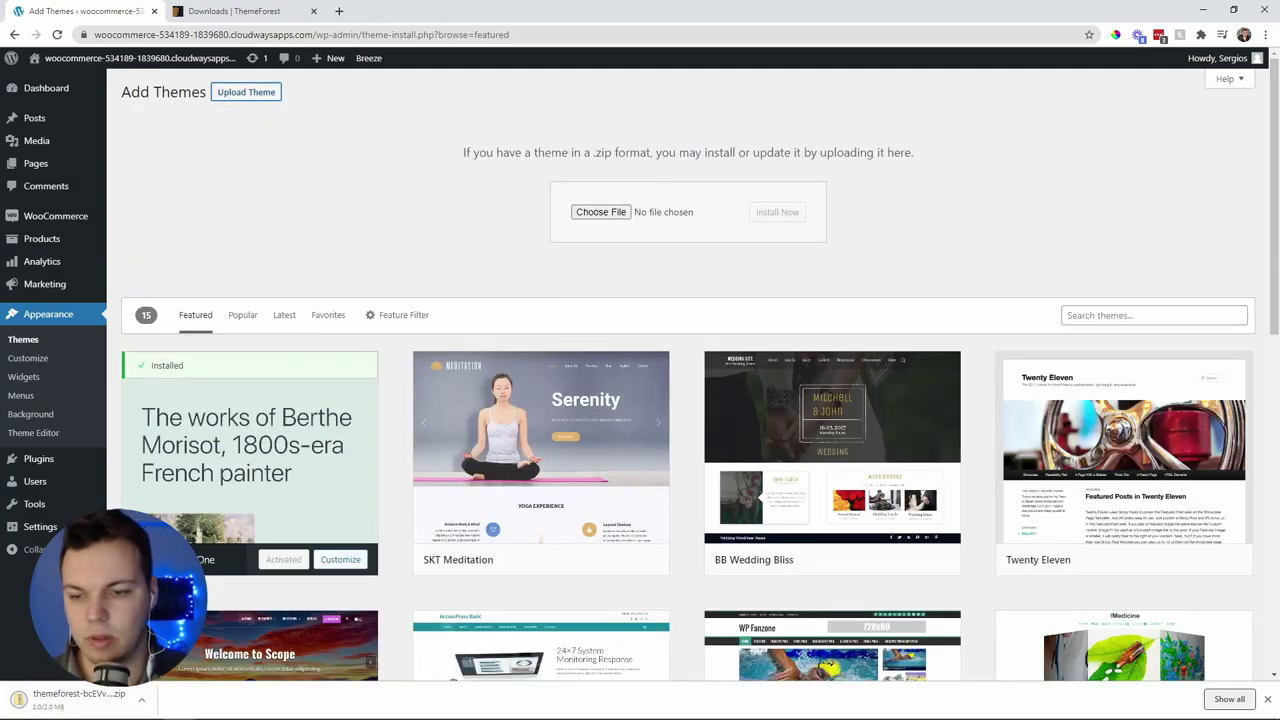
mouse_move(114, 706)
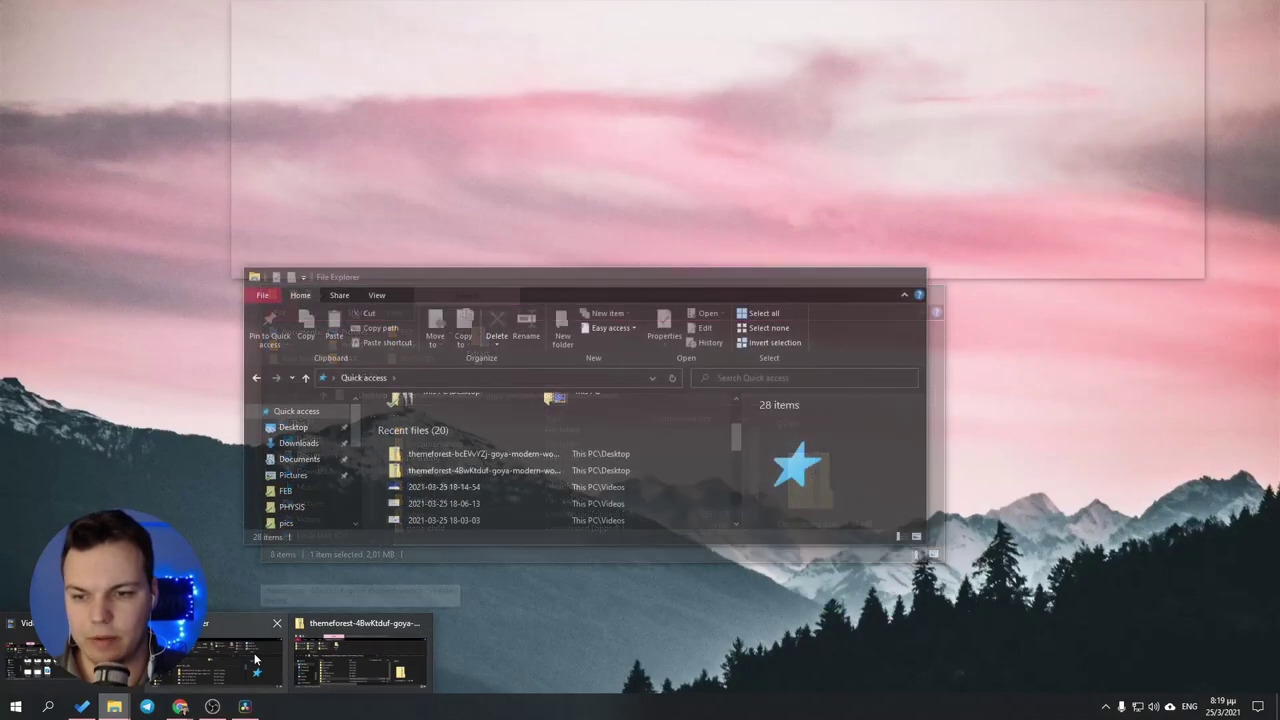
left_click(255, 658)
scroll(467, 440, "up", 2)
left_click_drag(470, 520, 640, 212)
left_click(788, 216)
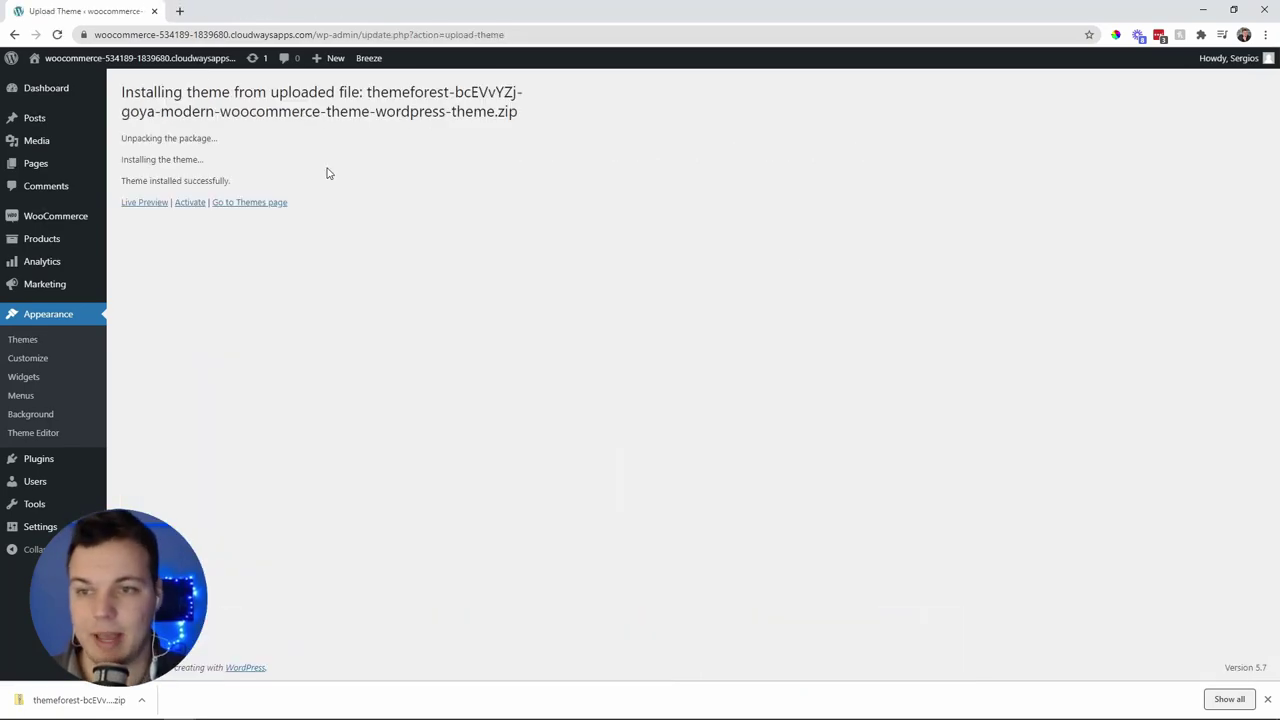
Open the Goya theme's details in the installed themes list and activate it.
left_click(252, 202)
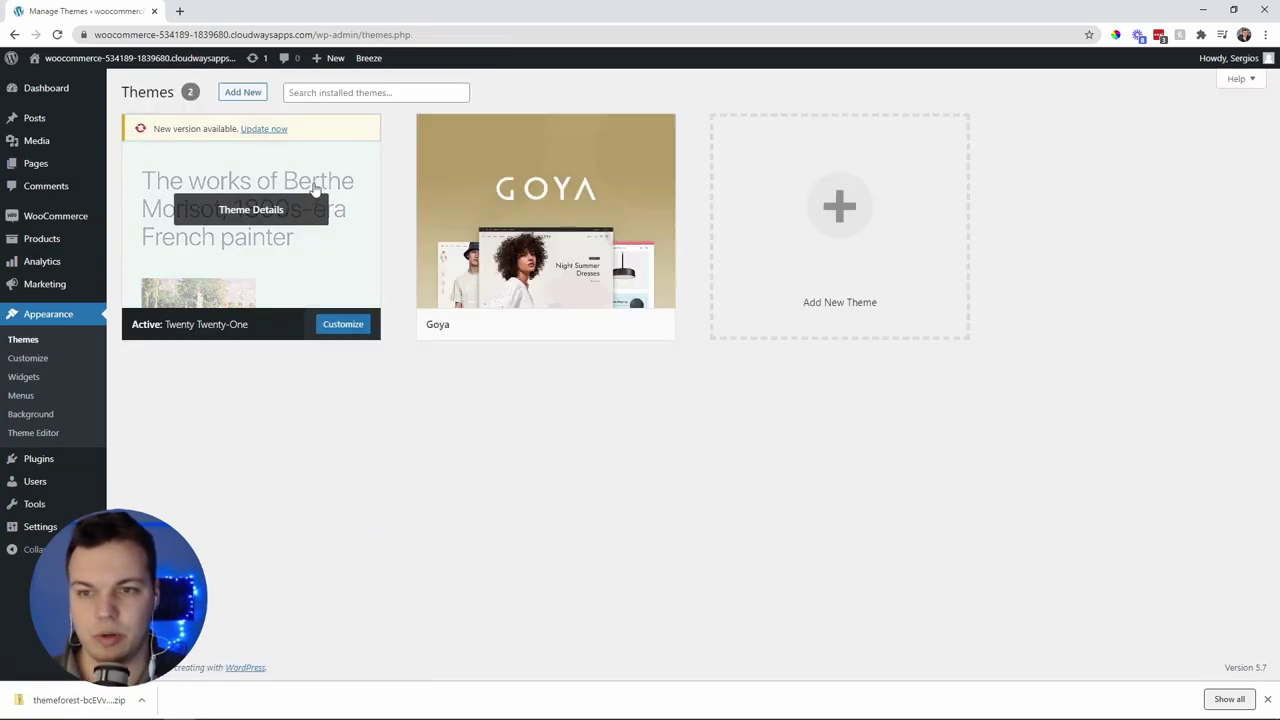
left_click(315, 190)
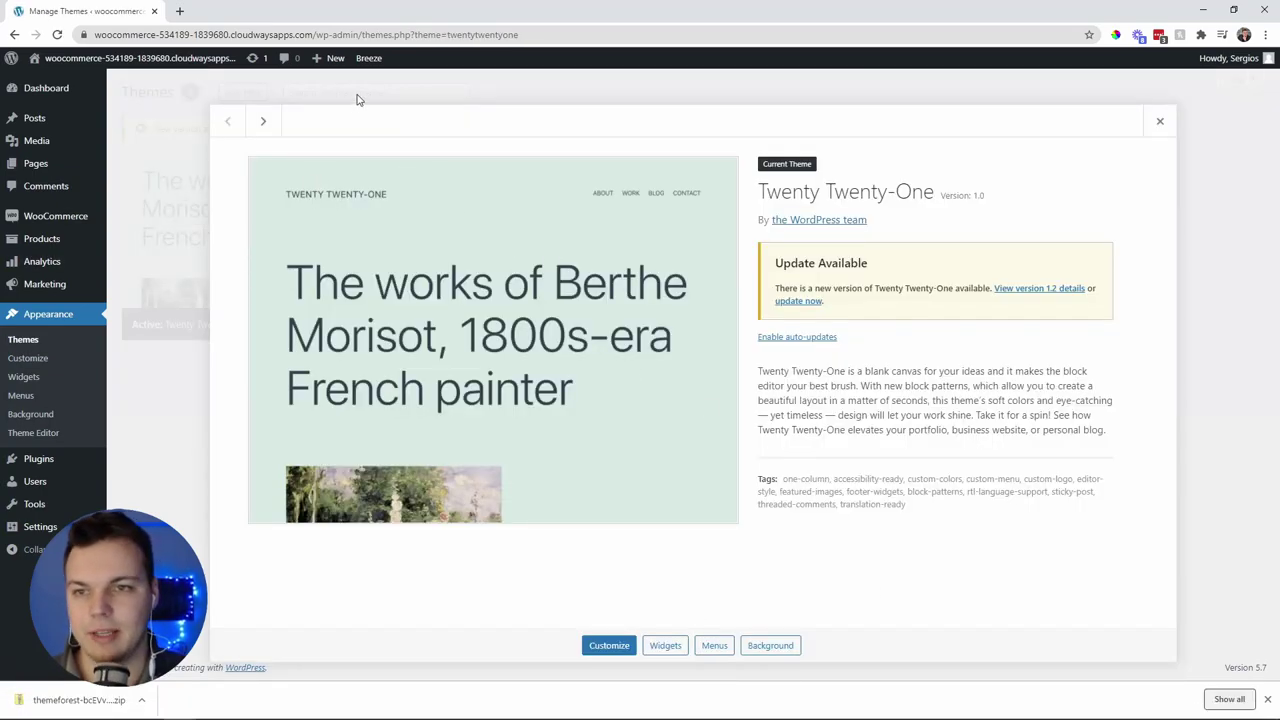
left_click(263, 121)
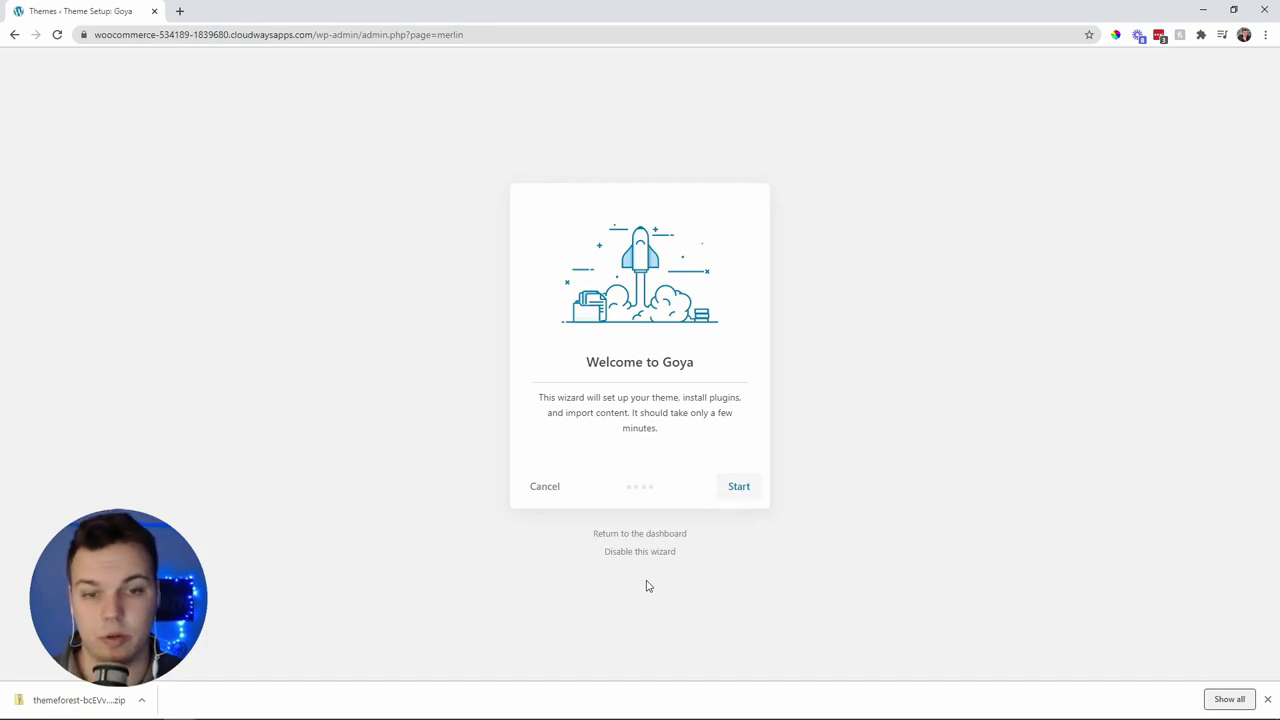
Start the Goya wizard, install the child theme and the essential plugins.
left_click(740, 487)
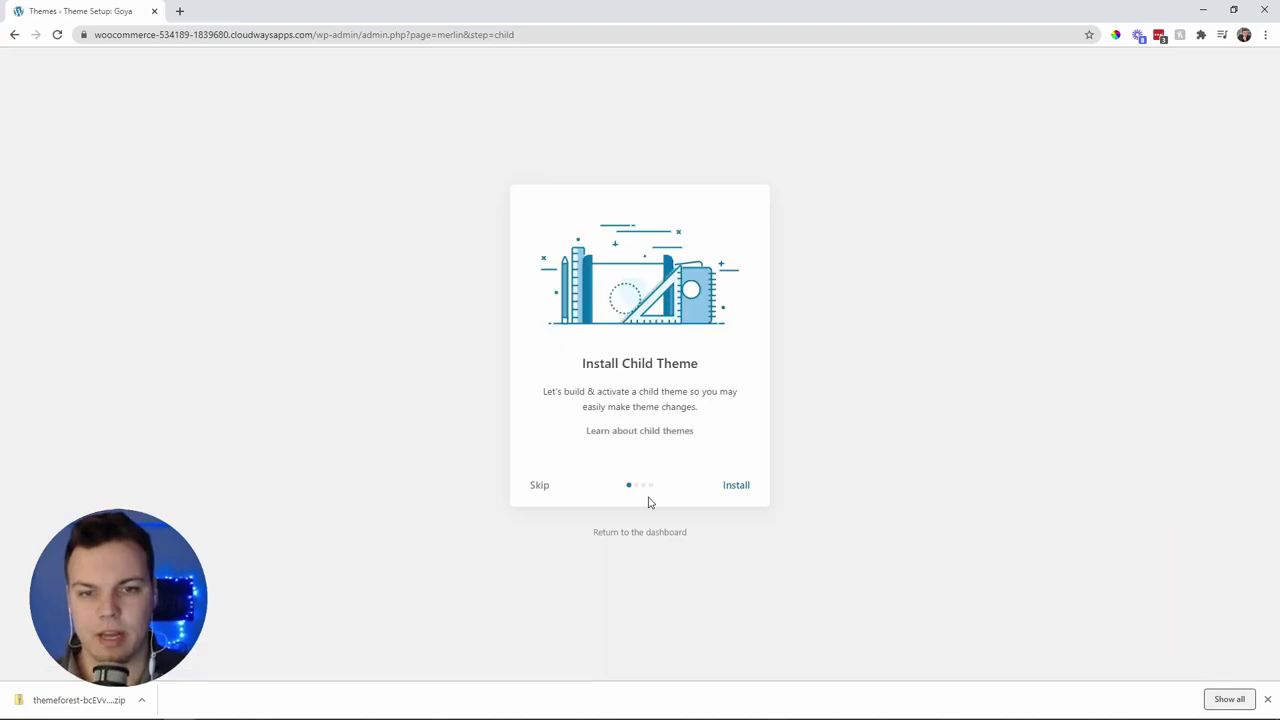
left_click(736, 485)
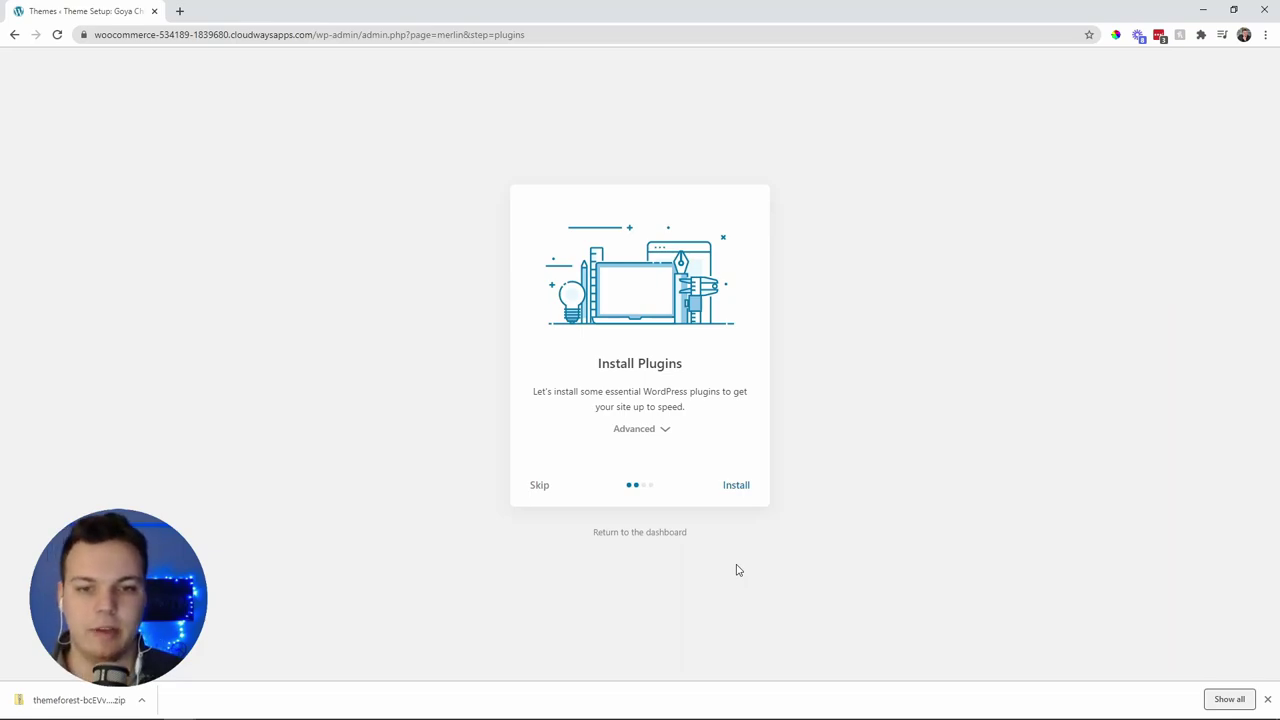
left_click(736, 487)
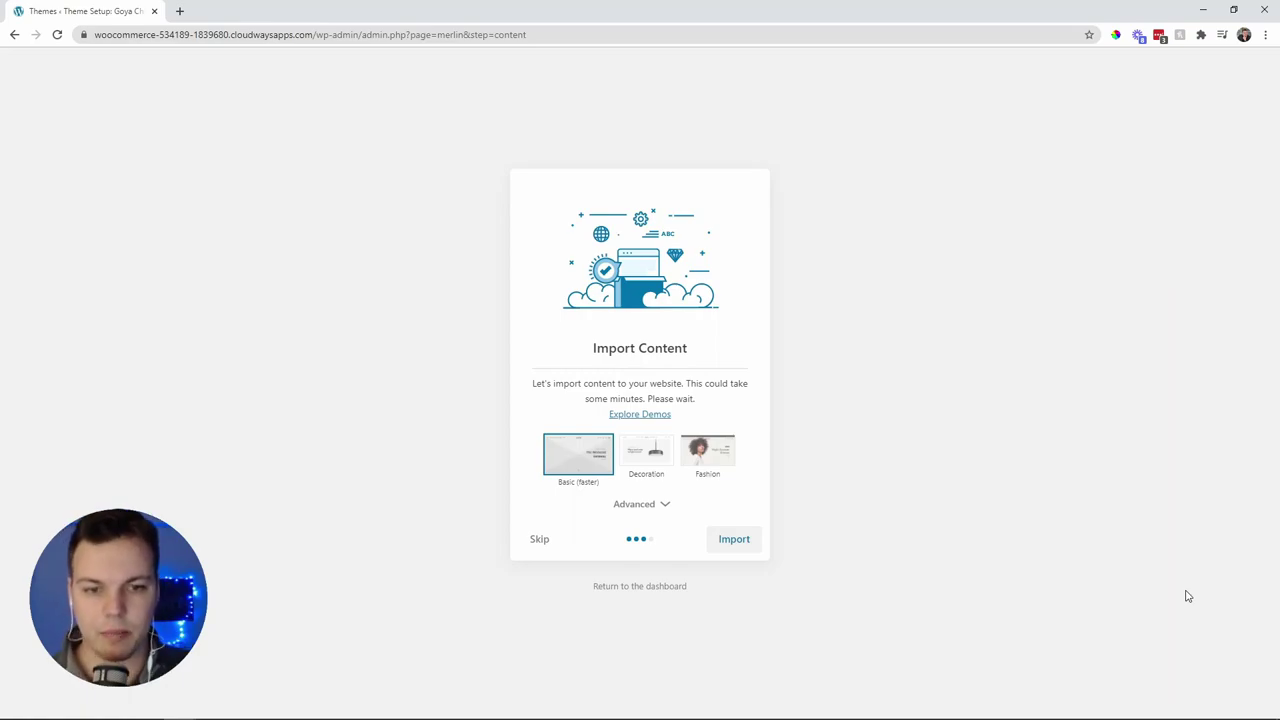
Open Advanced options for the Fashion demo import, keeping Content included, then import.
left_click(666, 505)
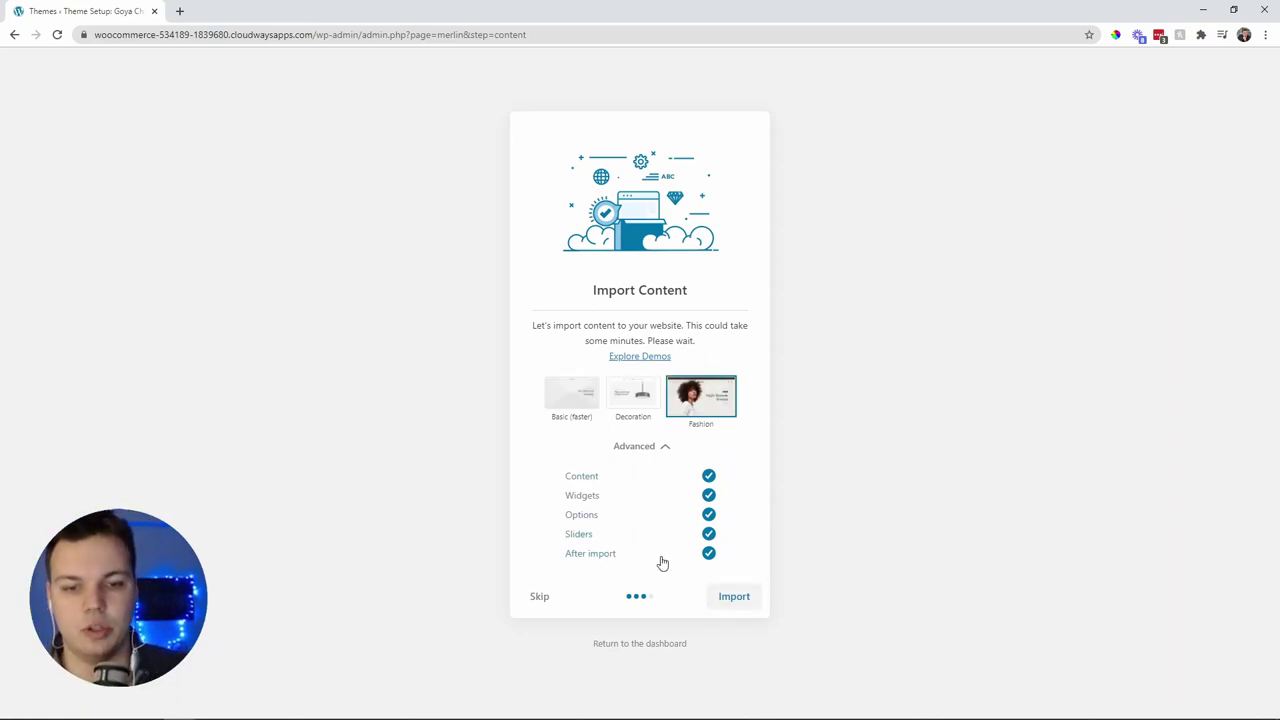
left_click(709, 476)
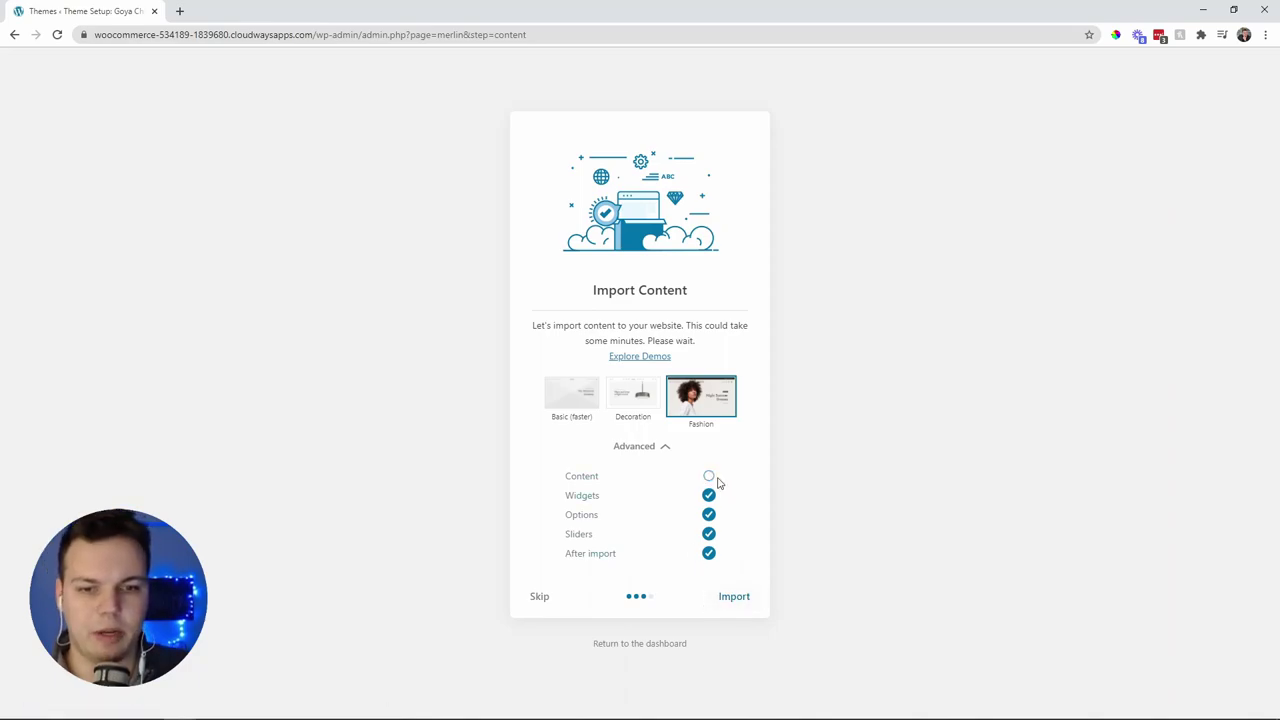
left_click(710, 478)
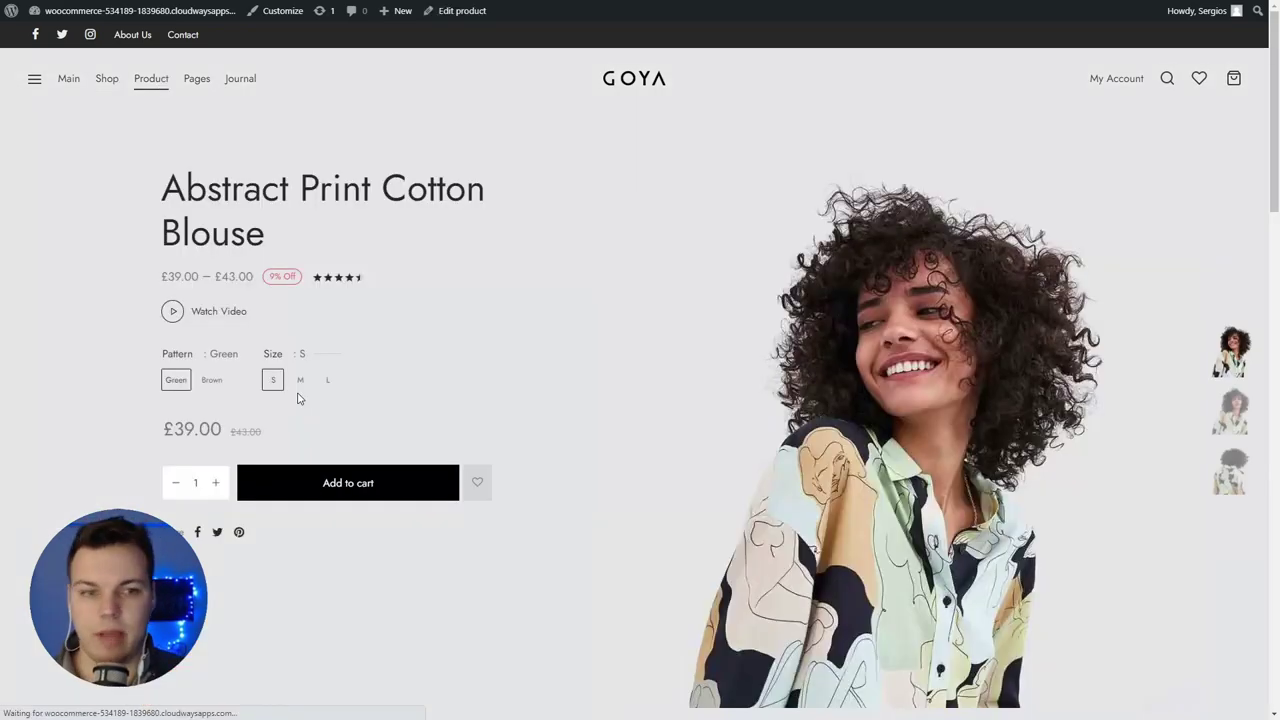
Scroll the Blouse page, then open the Product > Full Width example from the mega menu.
scroll(323, 389, "down", 8)
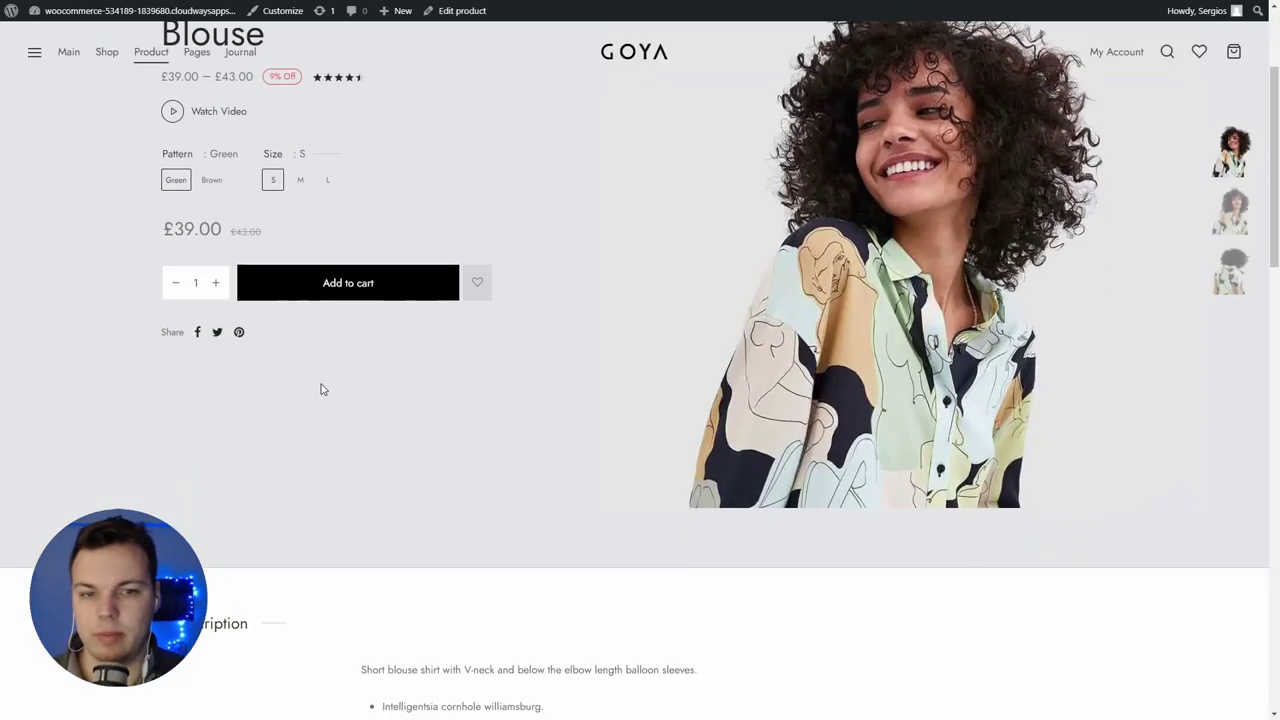
scroll(281, 326, "down", 9)
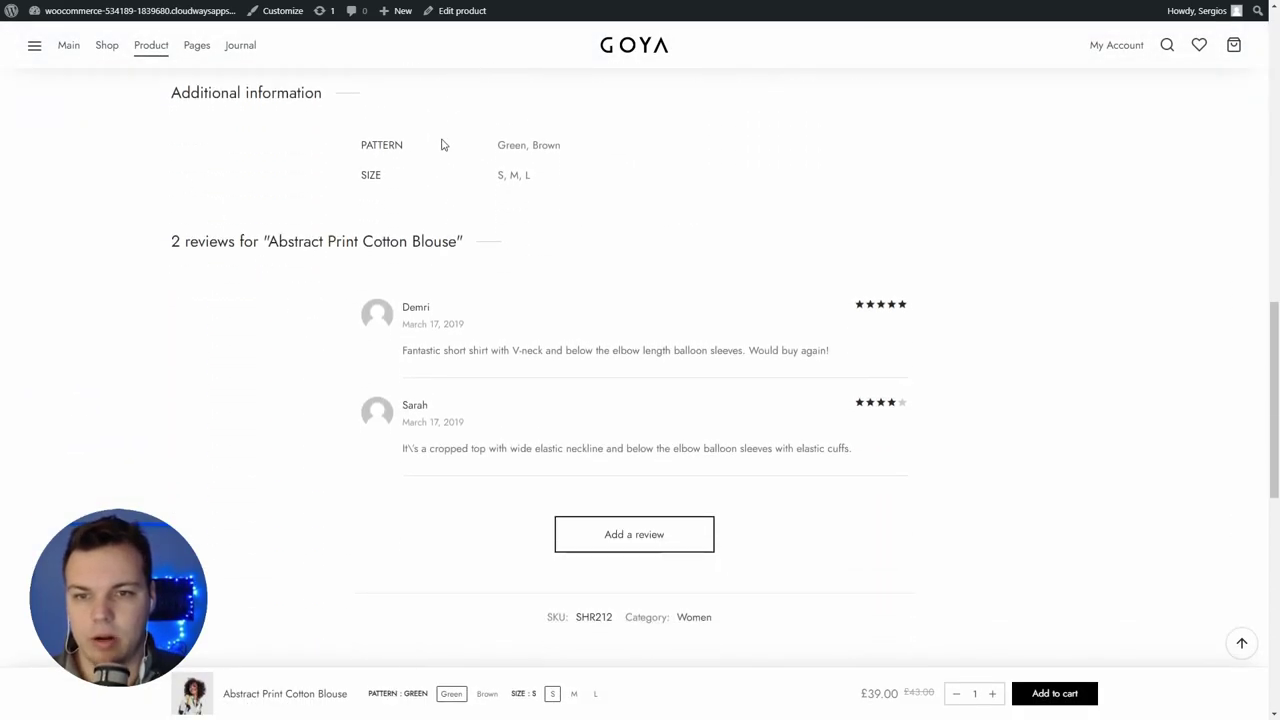
scroll(108, 251, "down", 2)
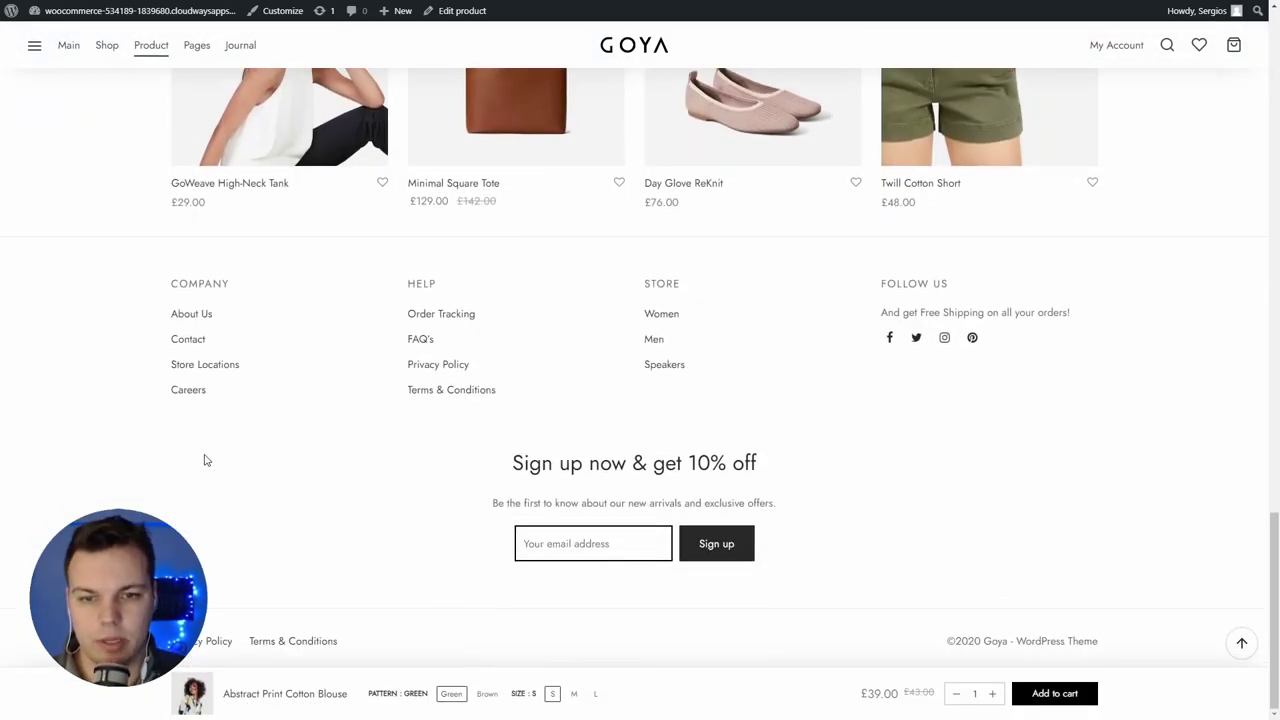
scroll(205, 318, "up", 10)
scroll(746, 606, "down", 3)
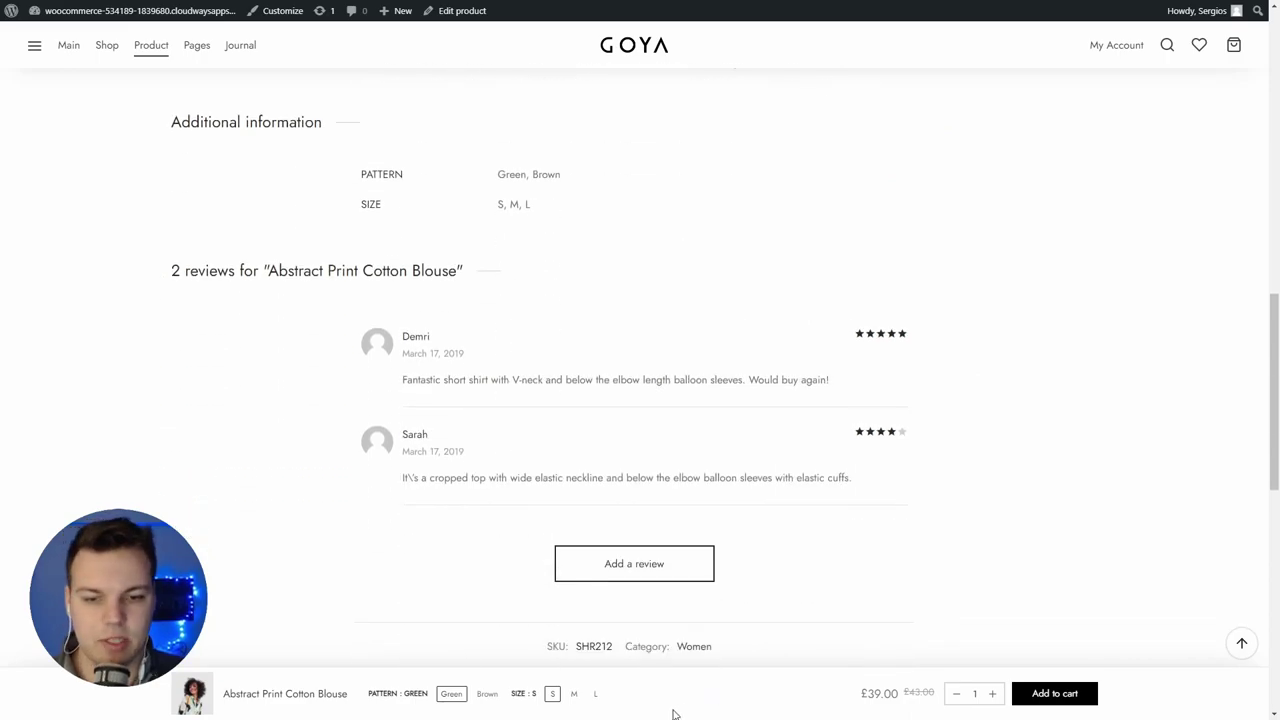
scroll(320, 417, "up", 15)
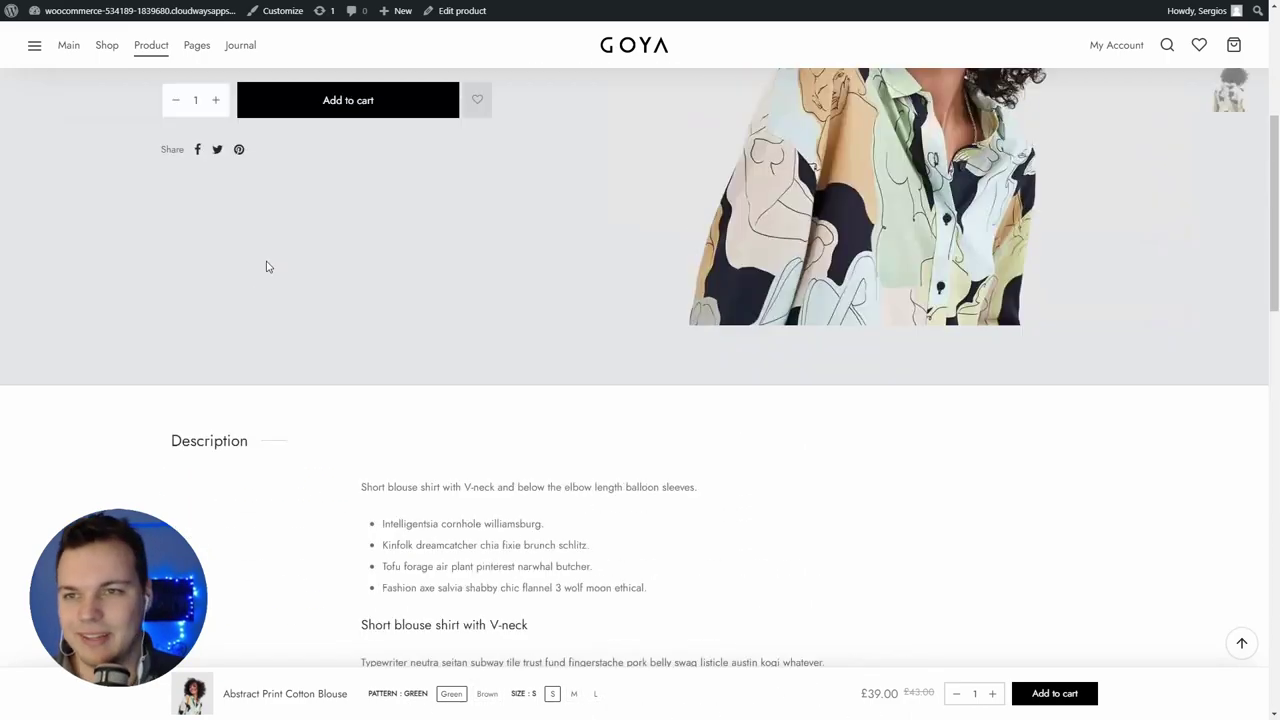
mouse_move(151, 78)
left_click(328, 257)
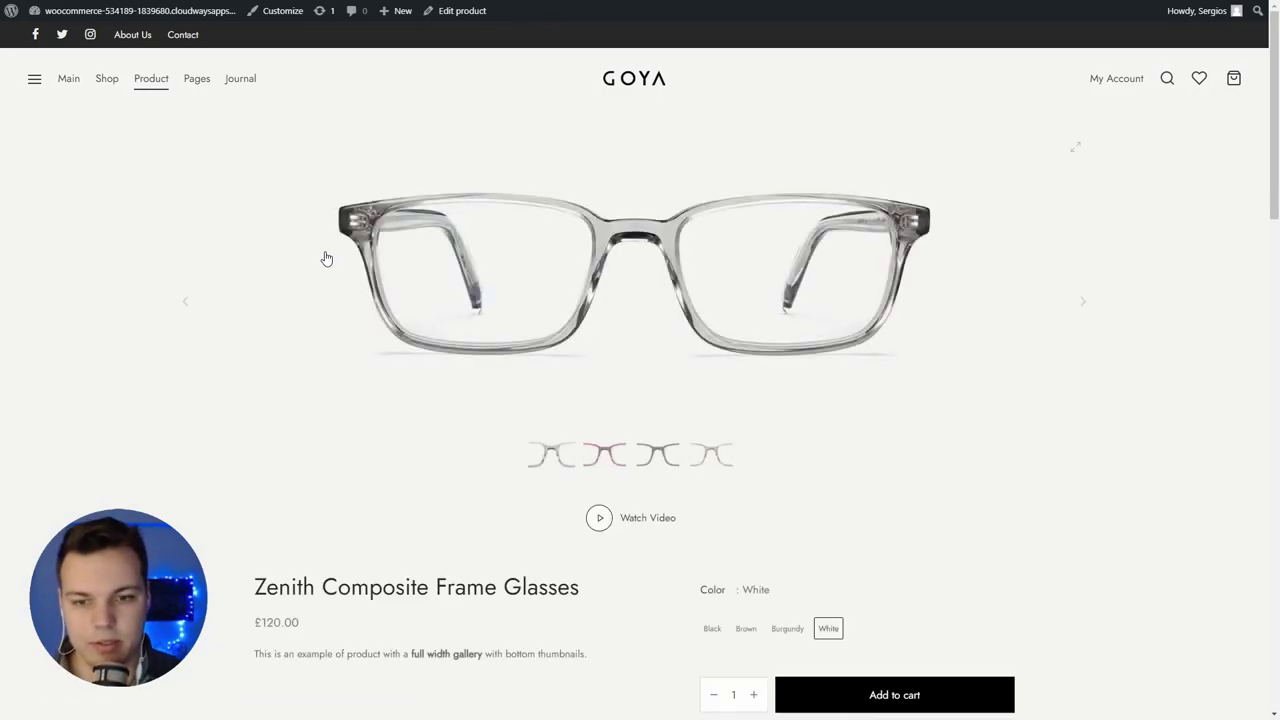
Scroll the Zenith glasses page and check that the cart drawer is empty, then close it.
scroll(337, 246, "down", 1)
scroll(576, 425, "up", 1)
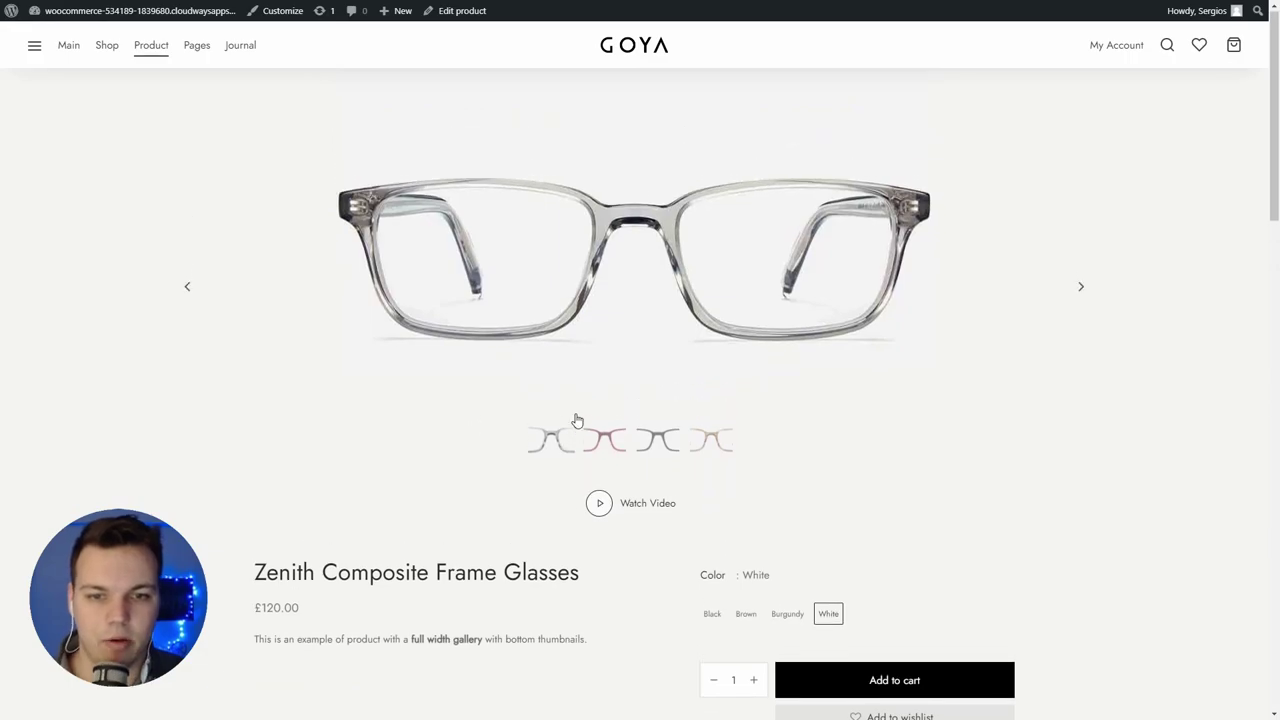
scroll(576, 420, "down", 3)
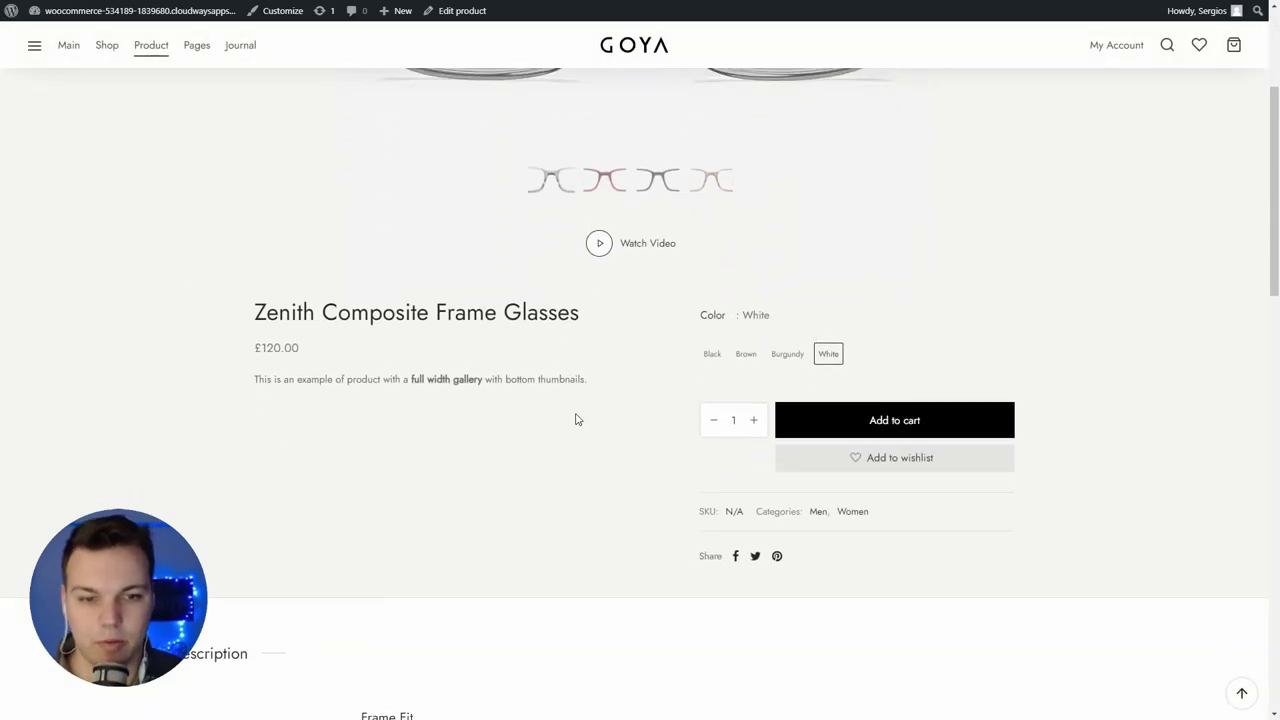
scroll(457, 389, "down", 5)
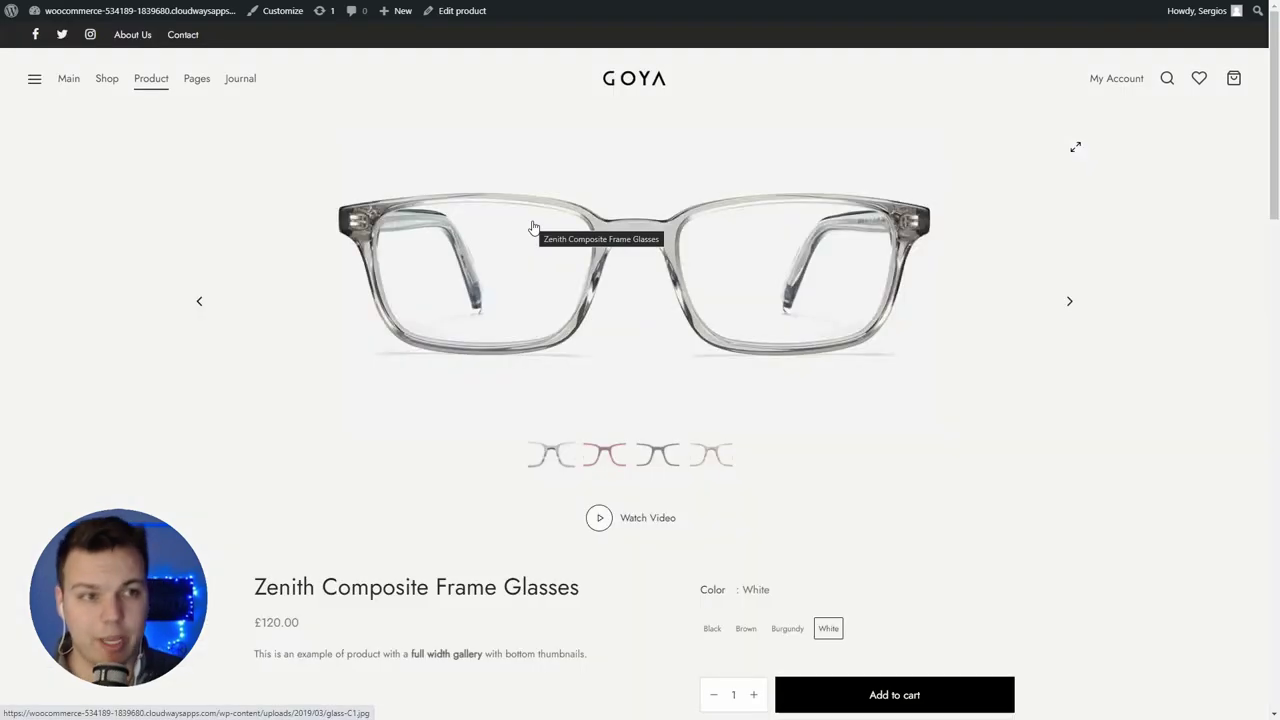
left_click(1233, 78)
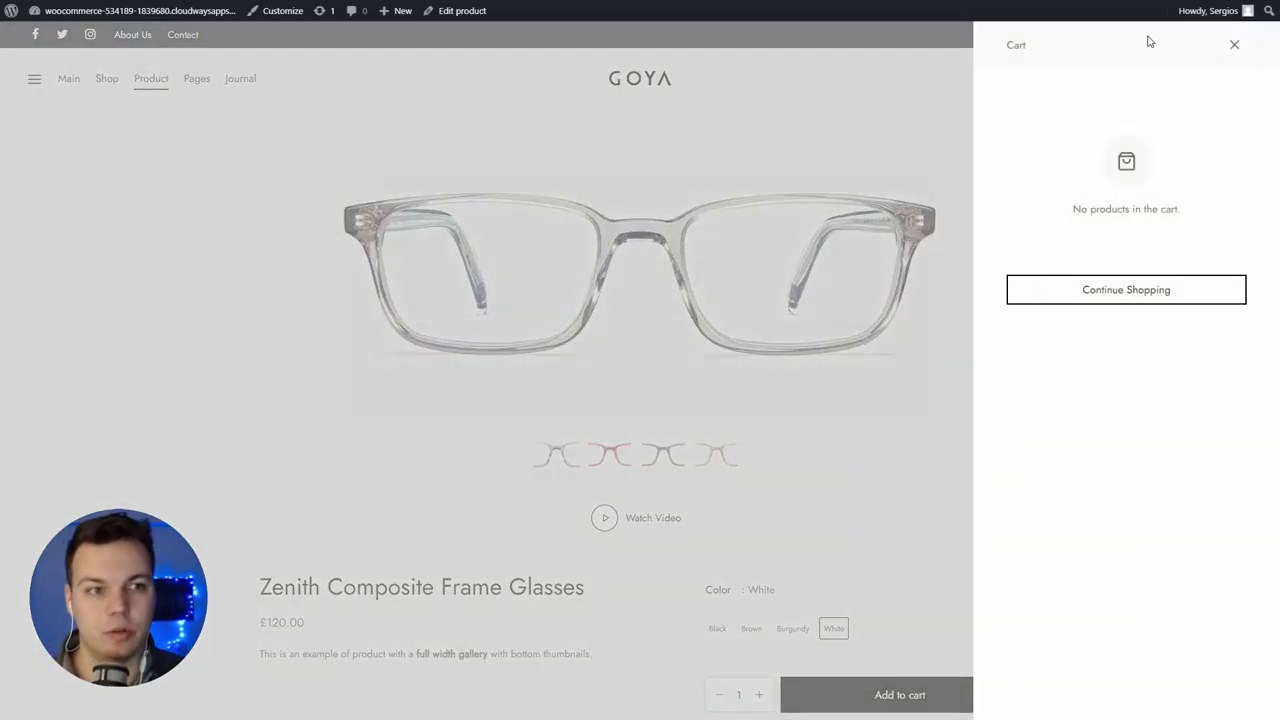
left_click(1234, 44)
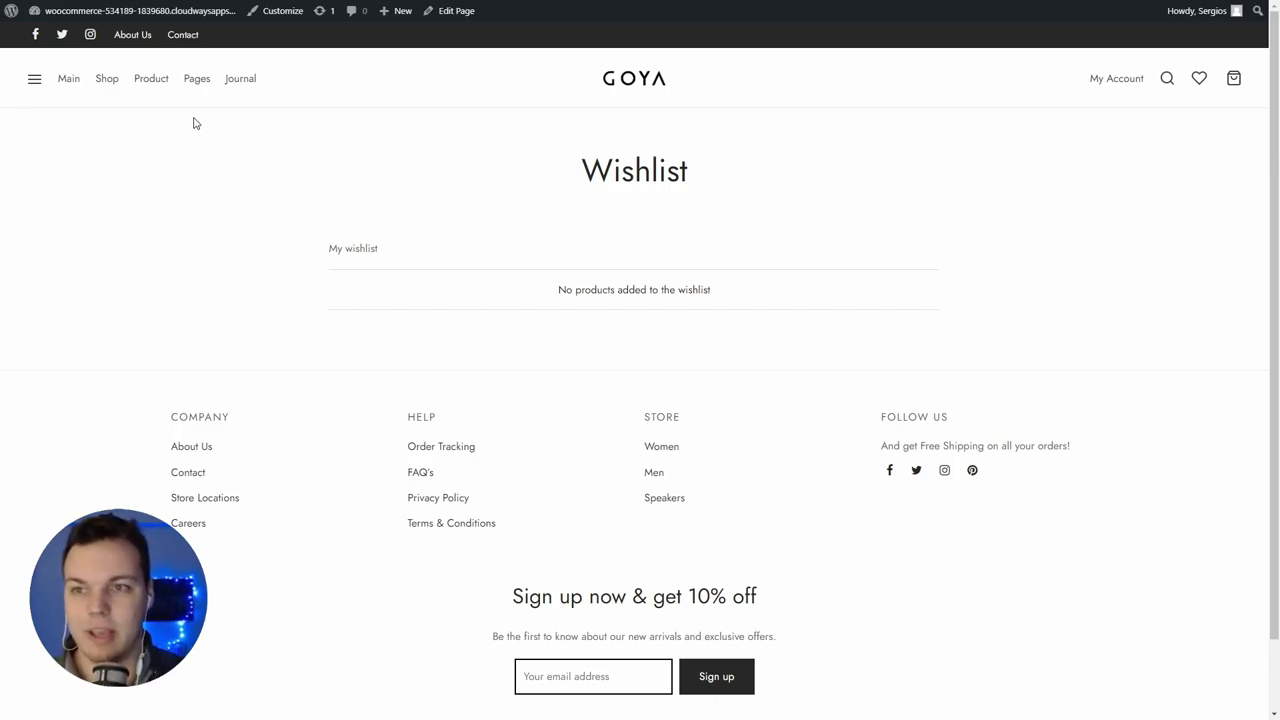
Open a Journal Single Post example, scroll down the post, then go to the FAQ's page.
mouse_move(240, 78)
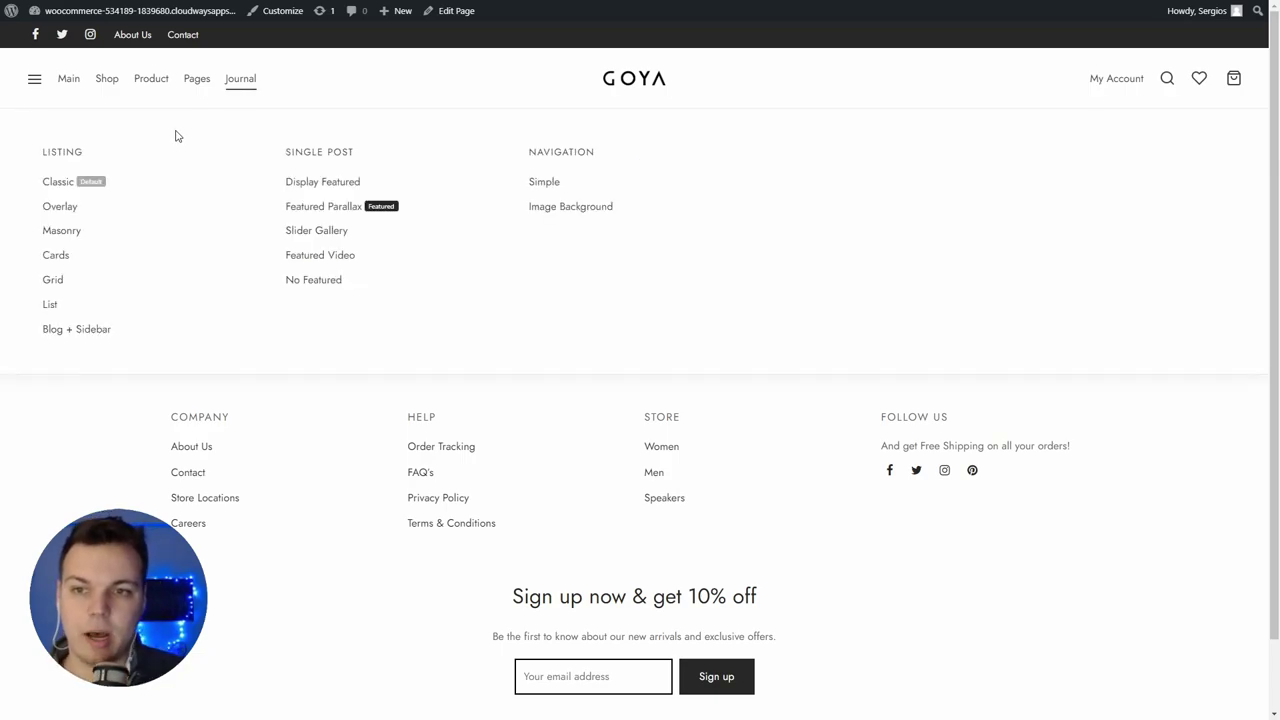
left_click(285, 230)
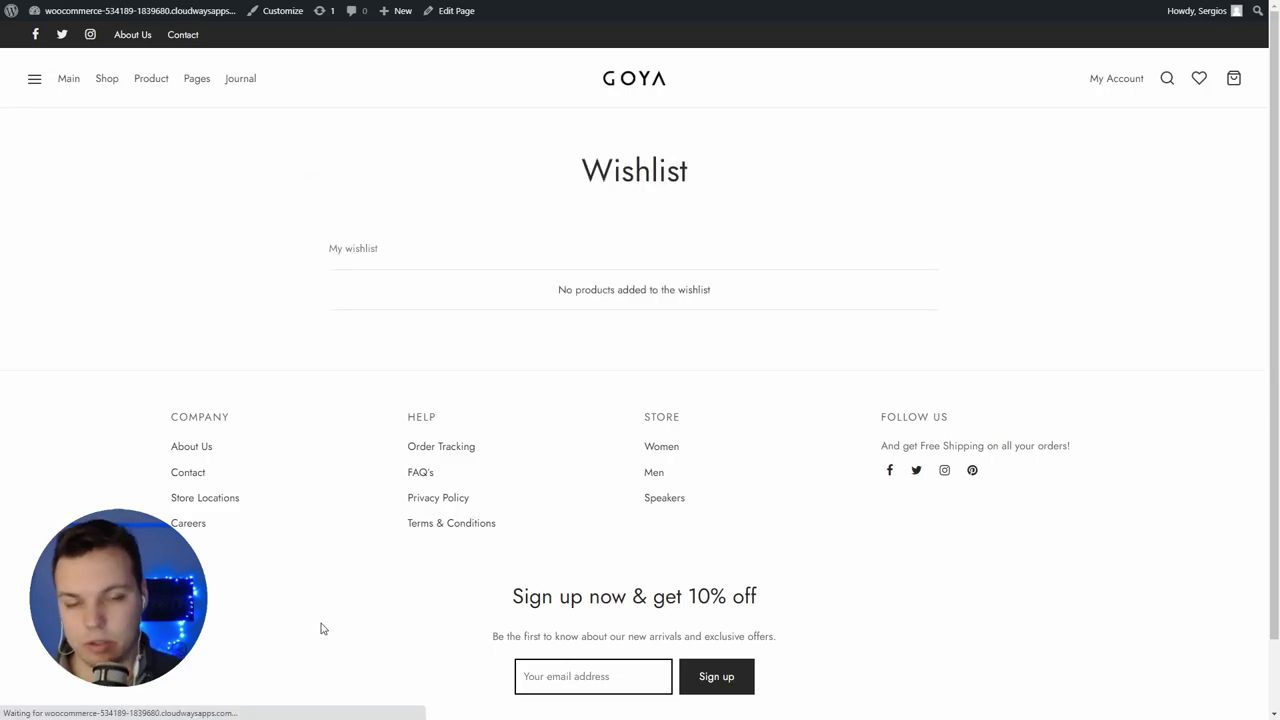
scroll(369, 395, "down", 20)
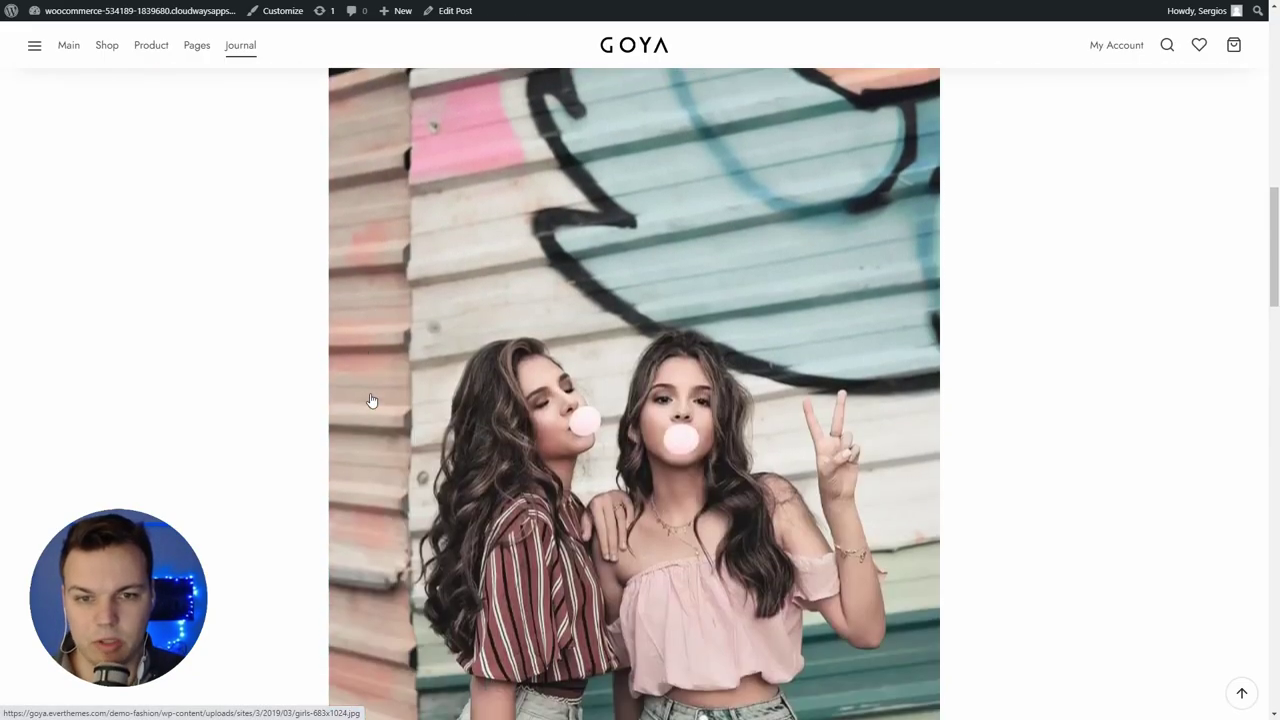
scroll(369, 390, "down", 15)
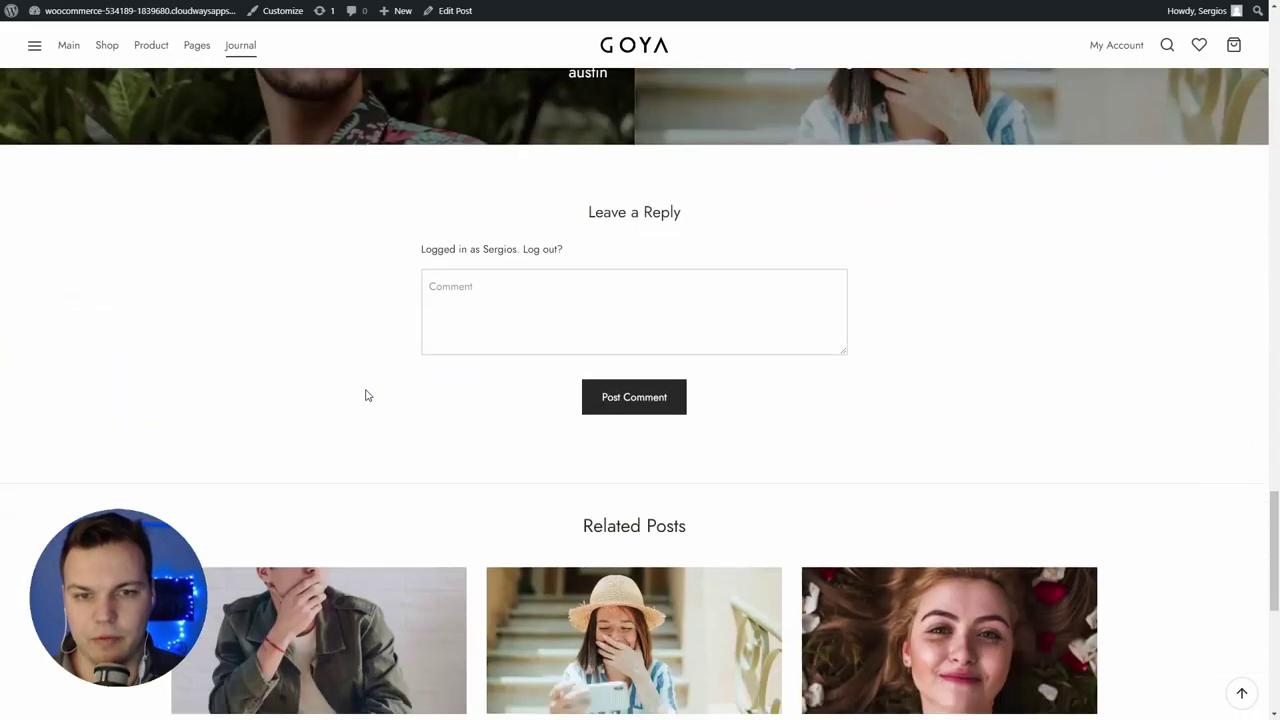
left_click(427, 393)
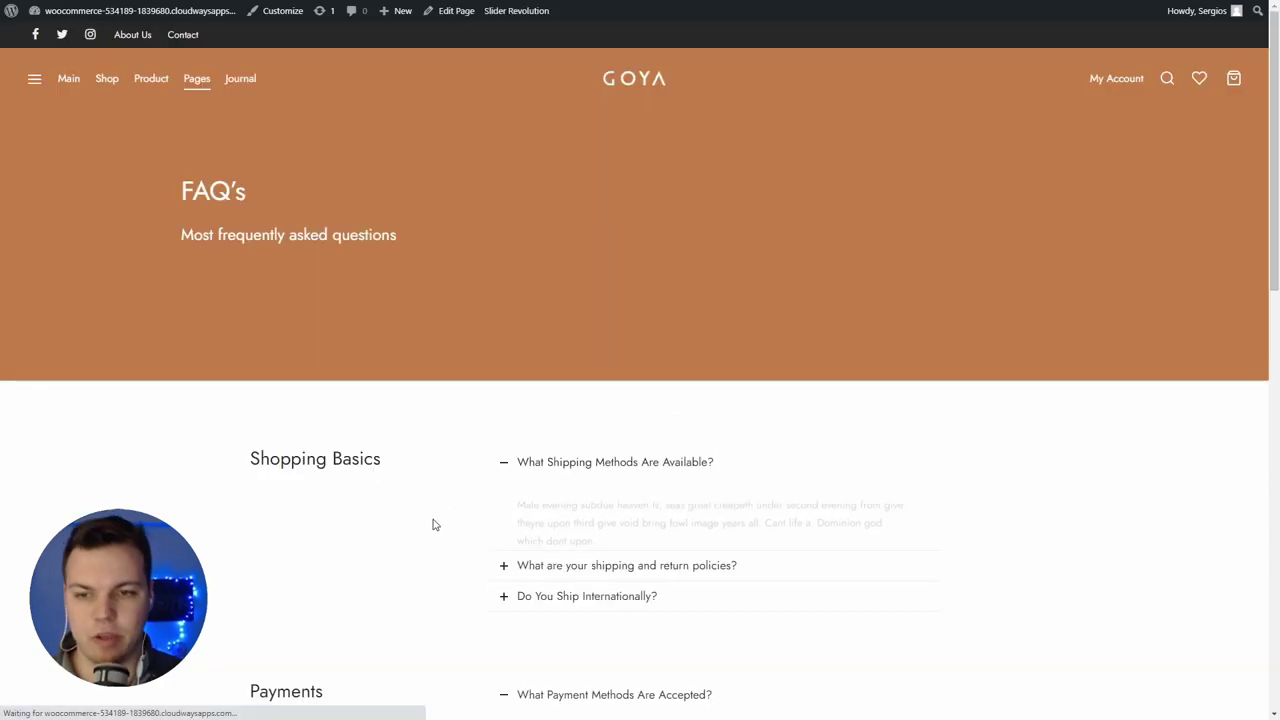
Scroll the FAQ's page, open and close the full-screen site menu, then go to Shop.
scroll(434, 524, "down", 1)
scroll(430, 526, "down", 3)
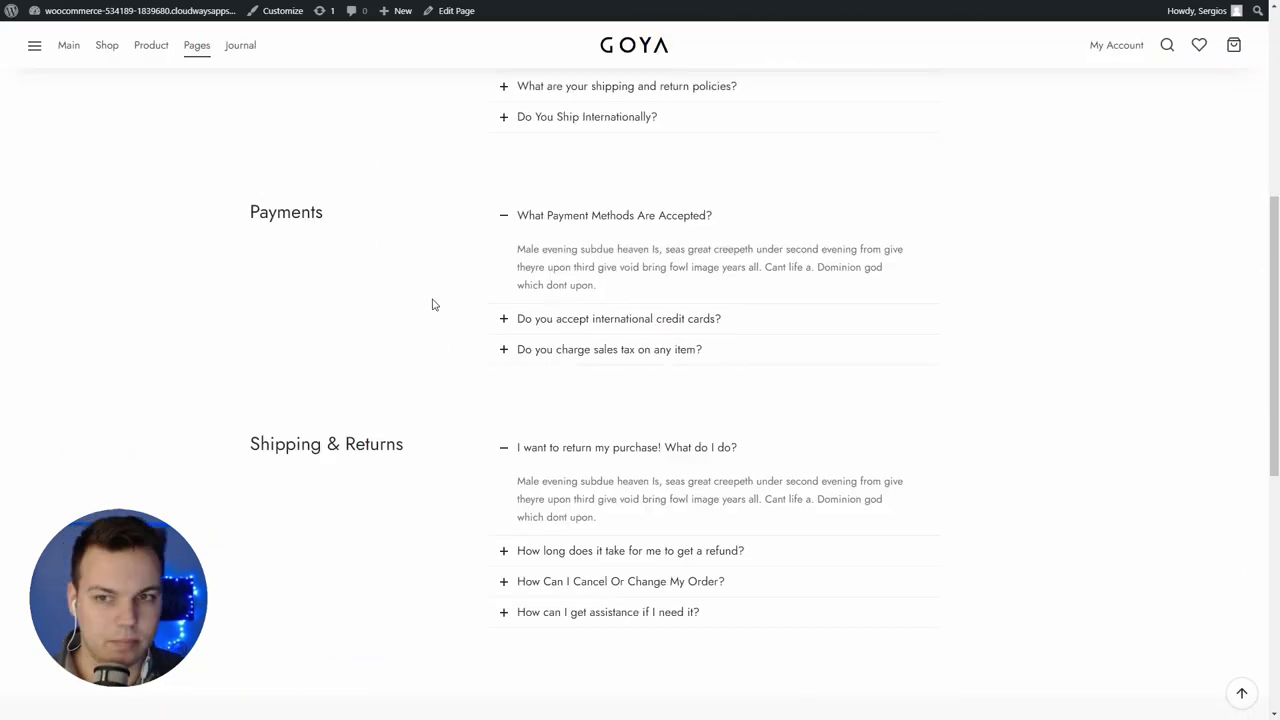
scroll(434, 303, "up", 5)
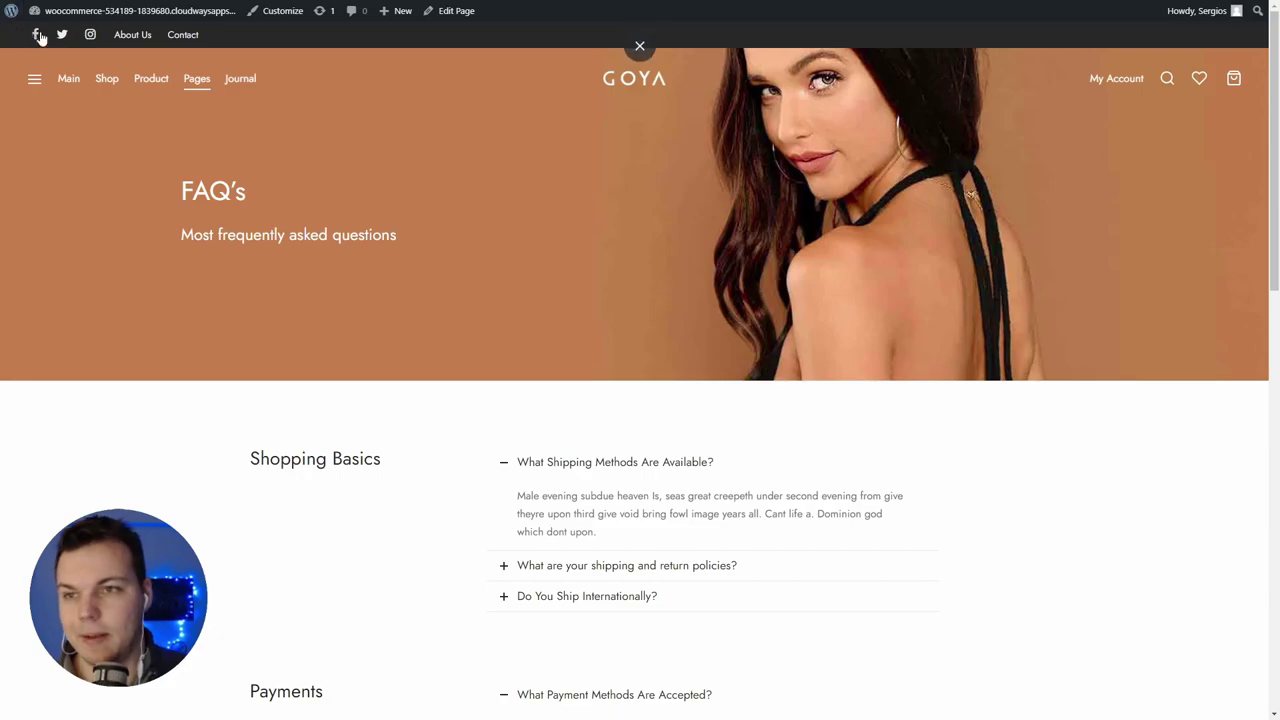
scroll(250, 157, "down", 1)
scroll(250, 157, "up", 1)
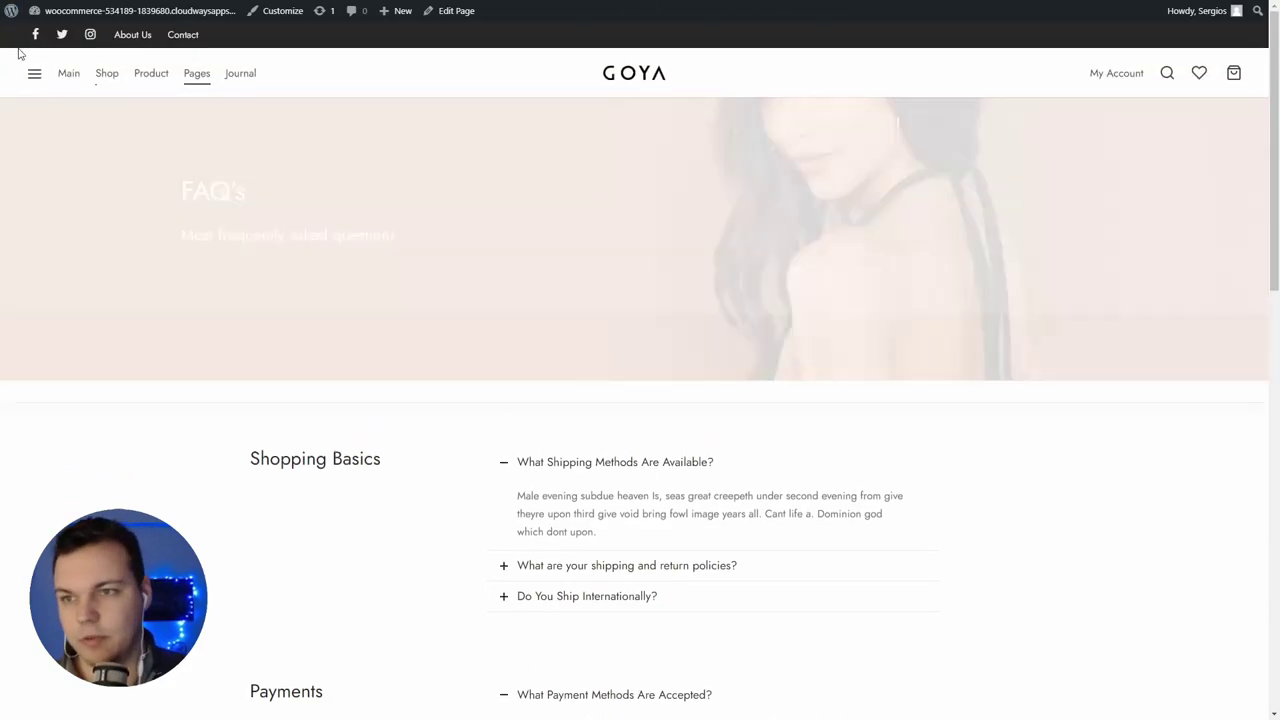
left_click(34, 74)
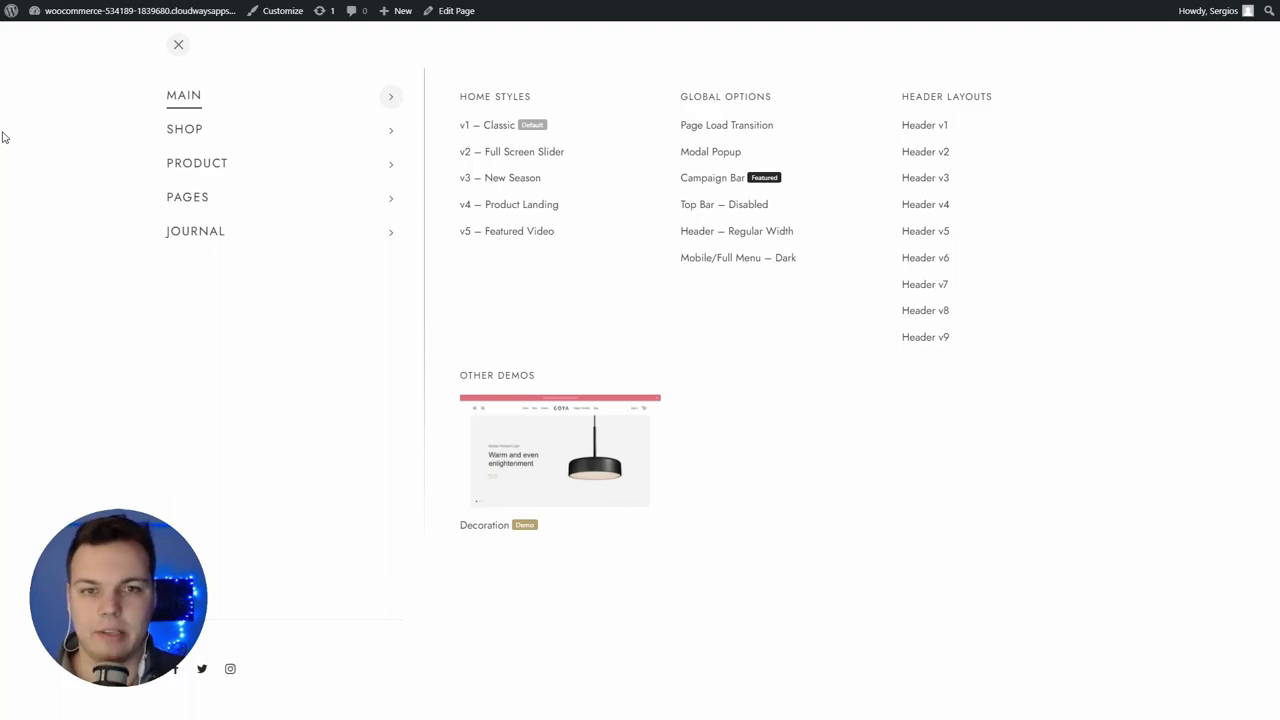
left_click(175, 51)
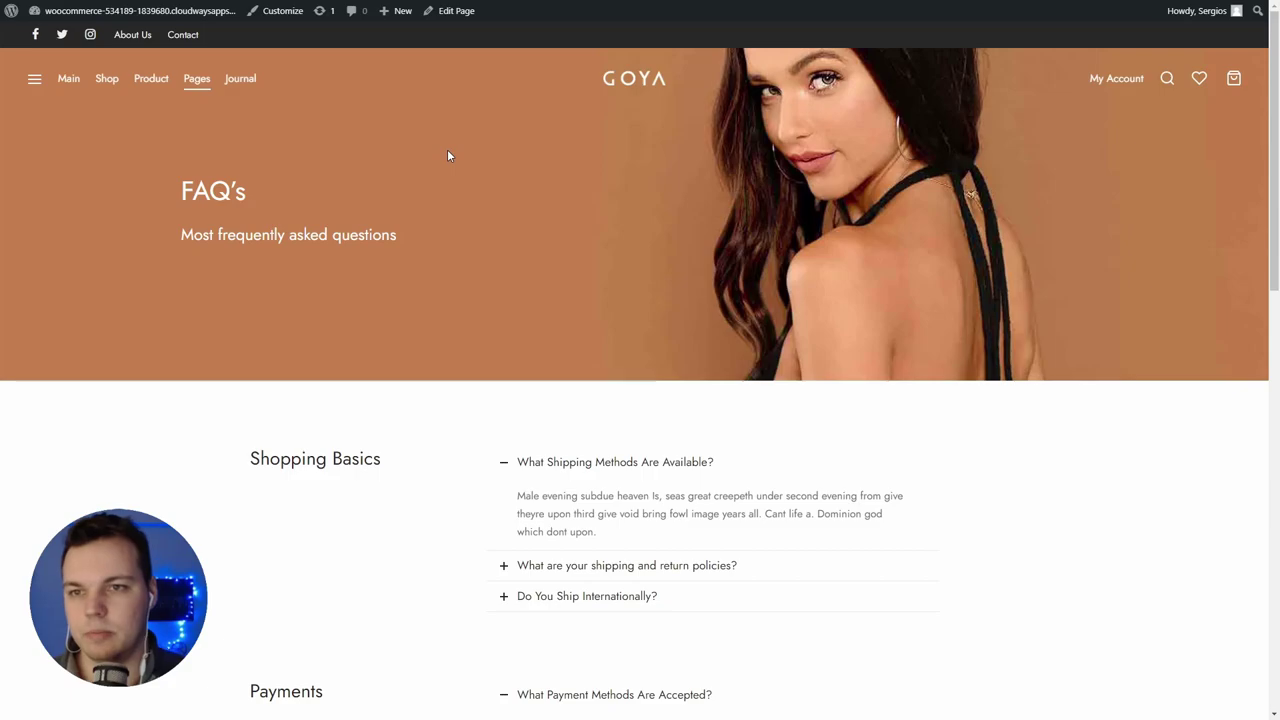
left_click(106, 78)
scroll(292, 352, "down", 1)
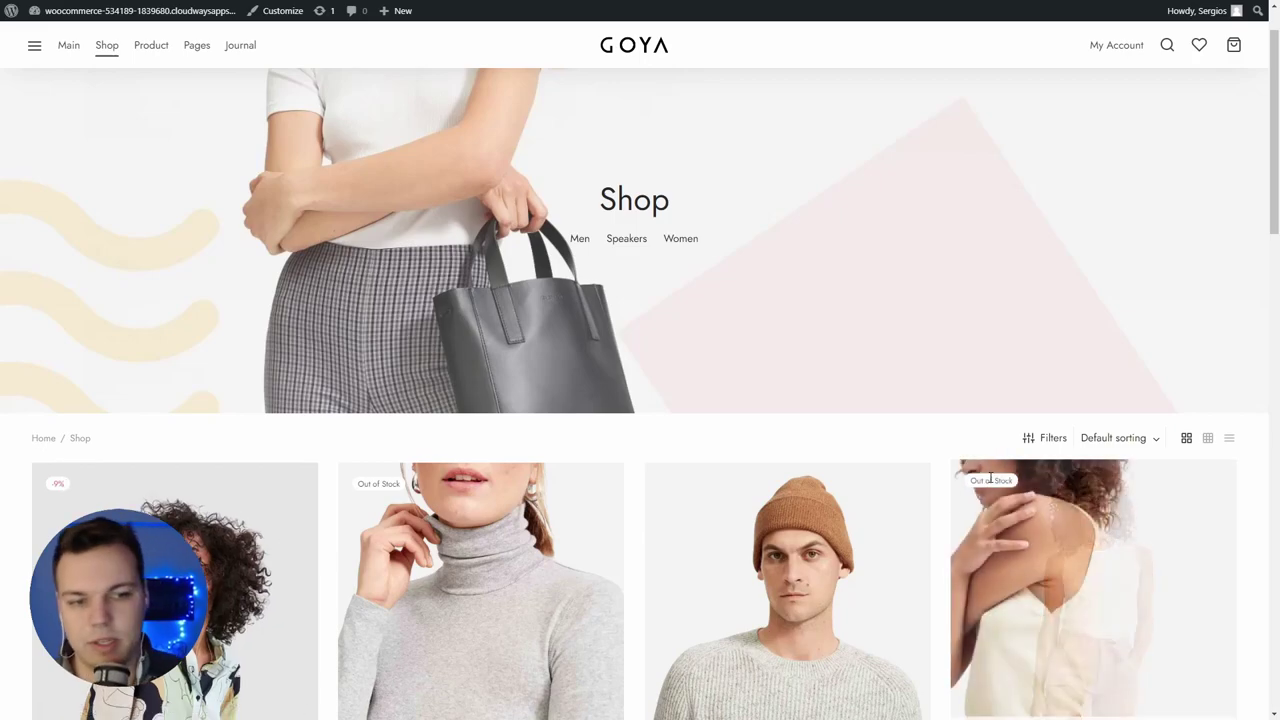
Open the shop's product filters, then load and scroll the v3 New Season home page demo.
left_click(1031, 443)
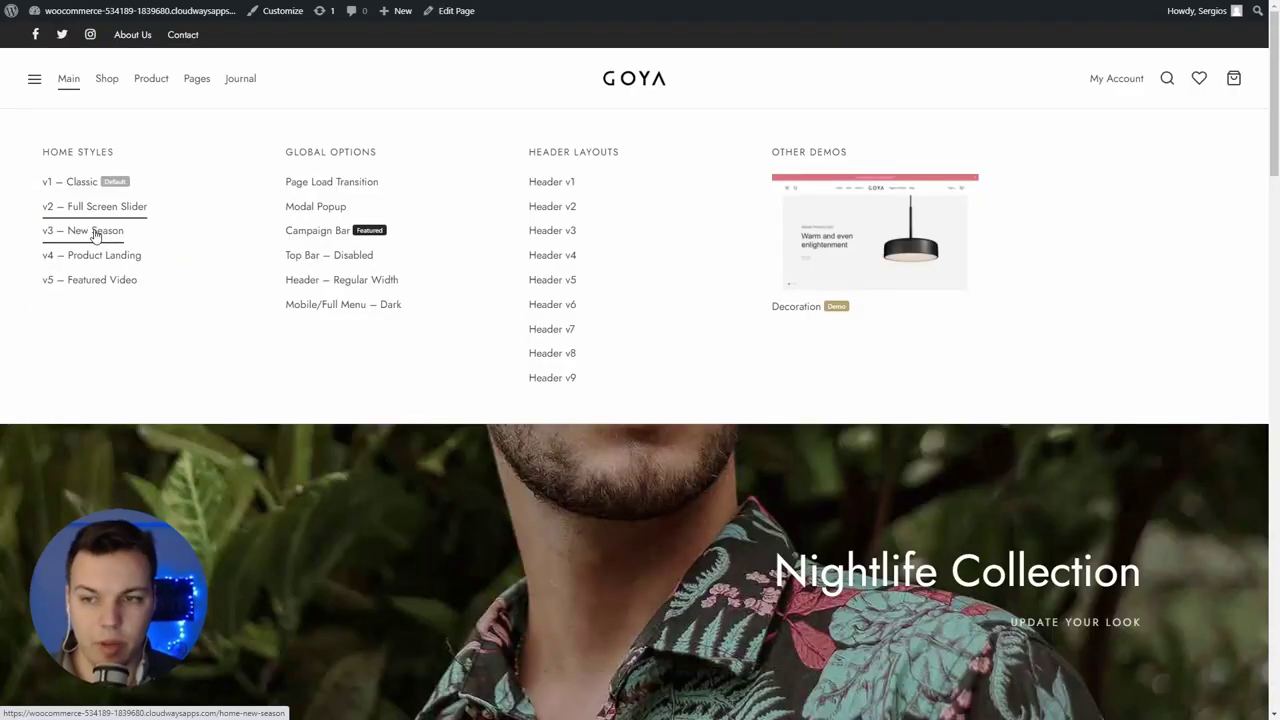
left_click(95, 235)
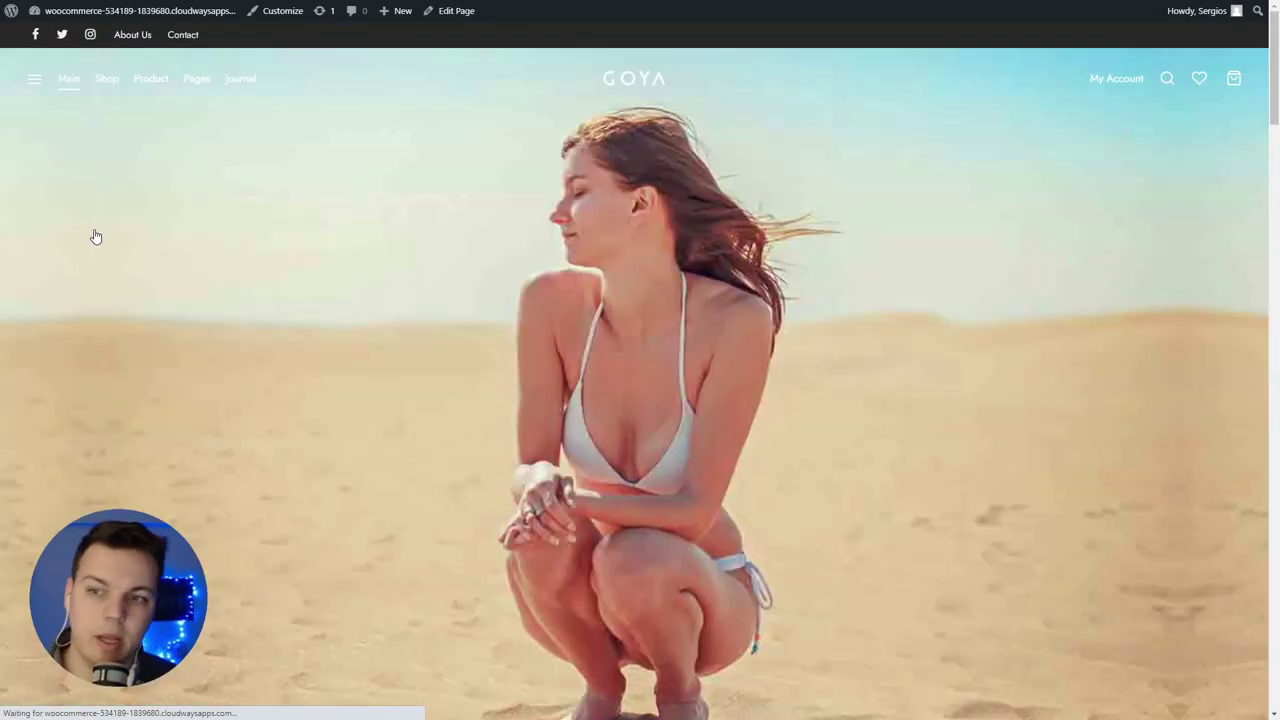
scroll(131, 286, "down", 8)
scroll(235, 300, "down", 6)
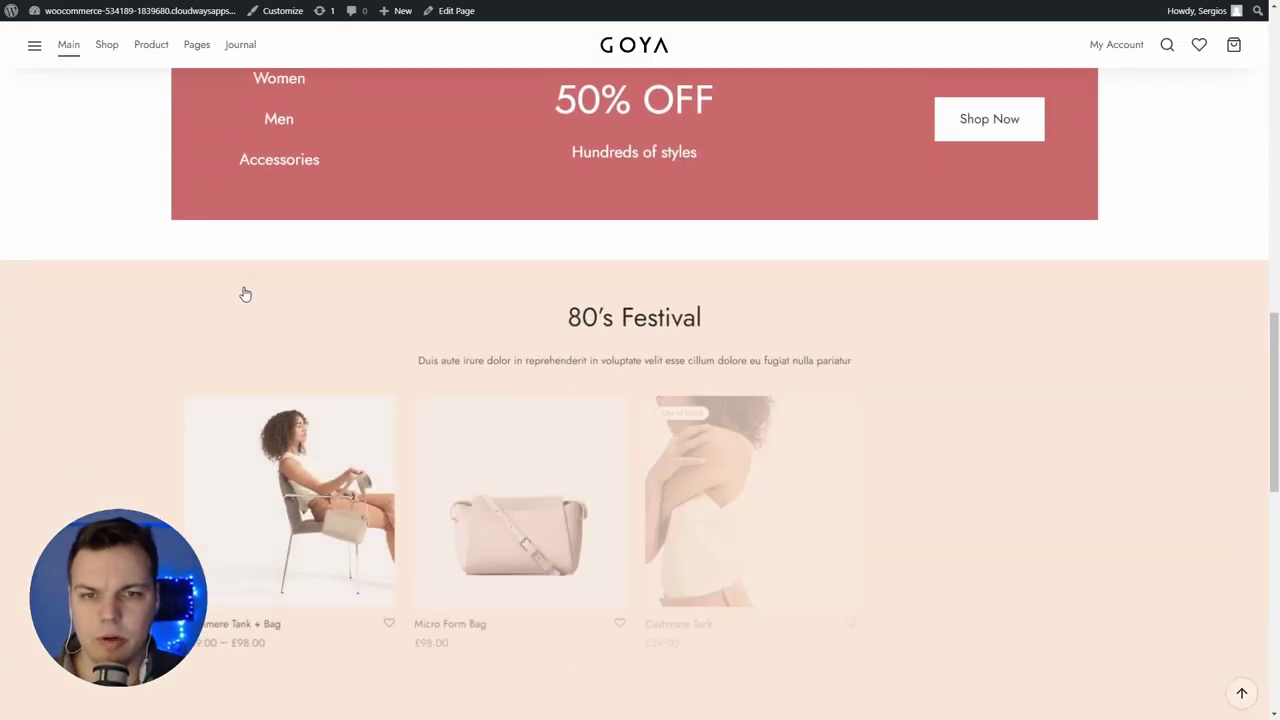
scroll(157, 217, "up", 4)
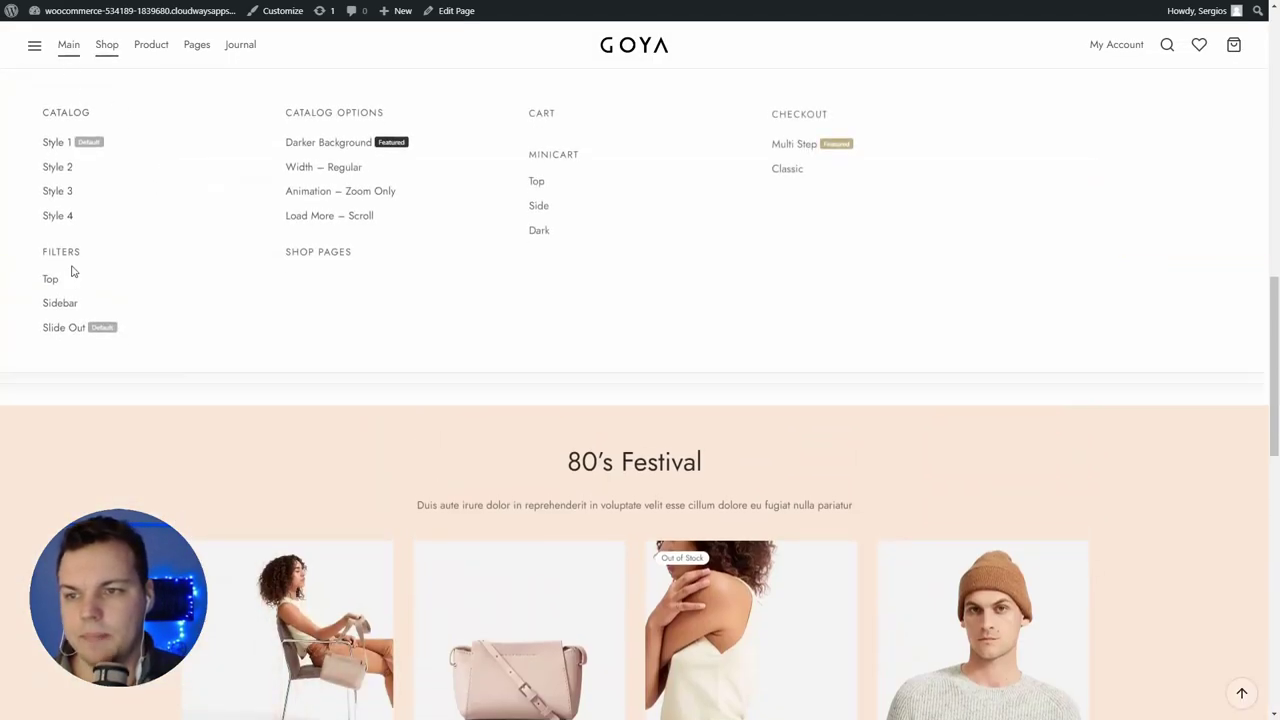
Load the running shoes landing home page and advance its hero slider to the fourth slide.
left_click(66, 44)
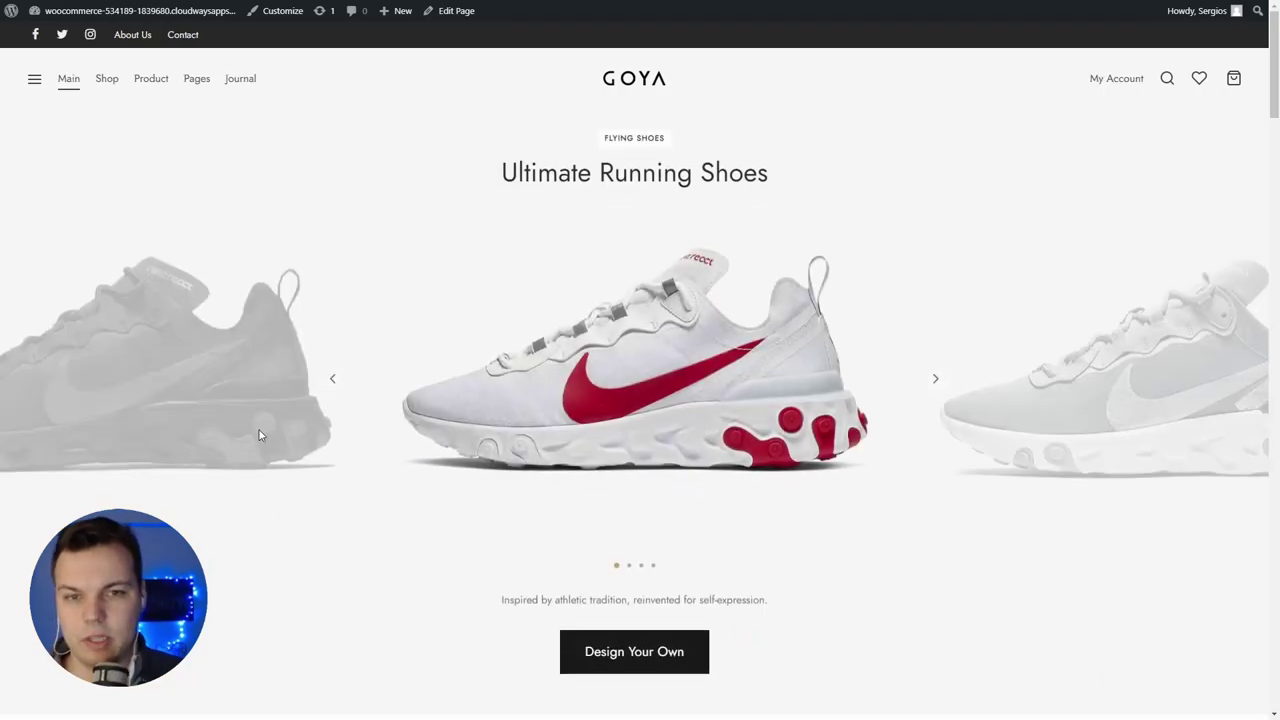
left_click(935, 378)
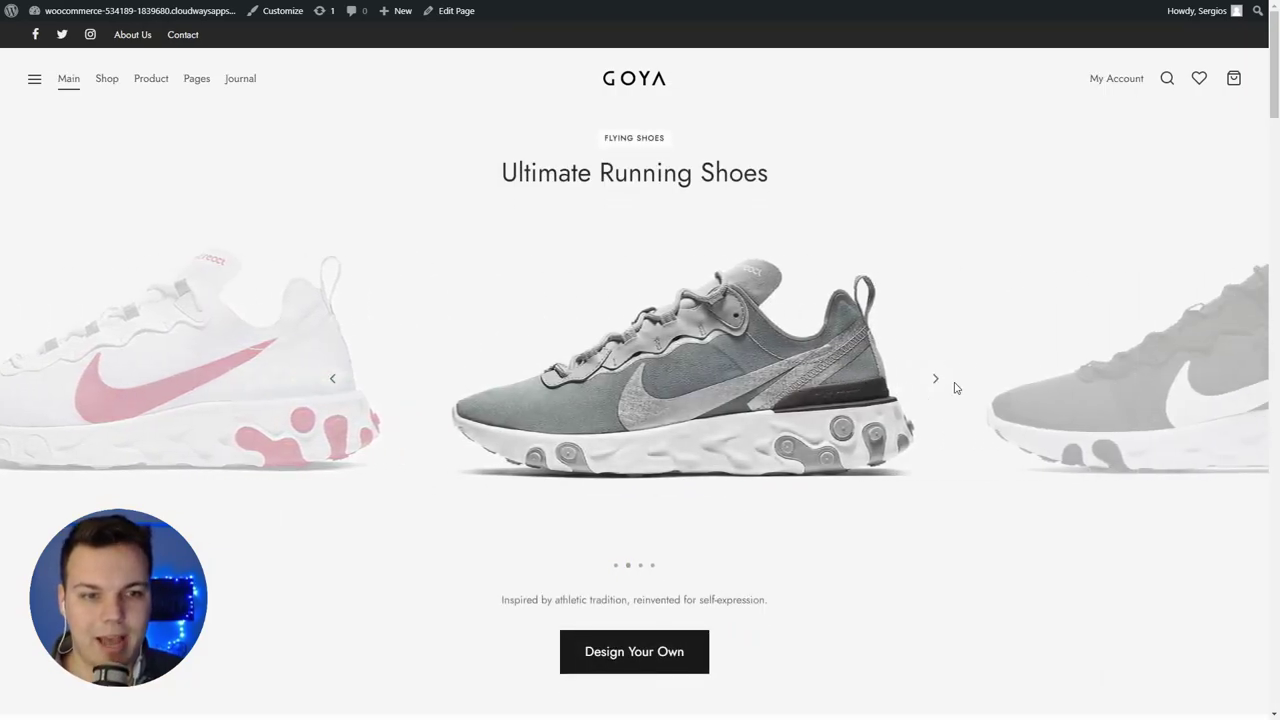
left_click(938, 378)
left_click(939, 378)
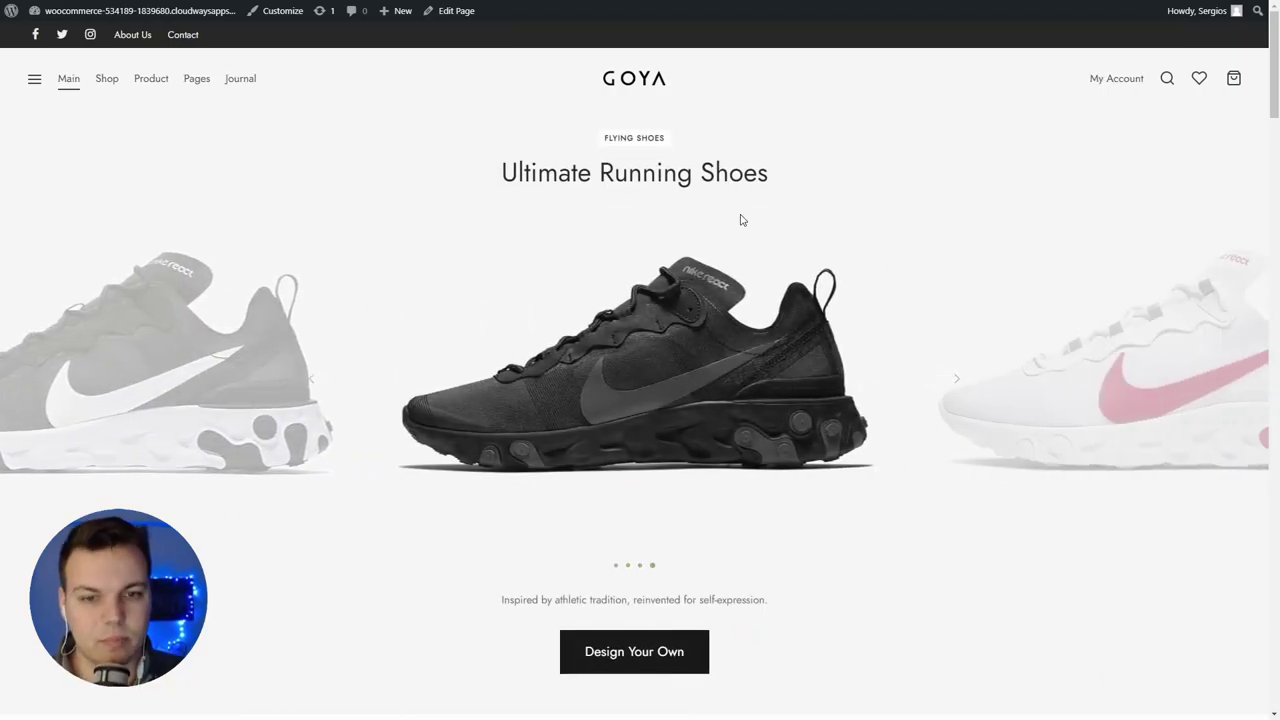
Scroll down through the running shoes landing page.
scroll(686, 309, "down", 4)
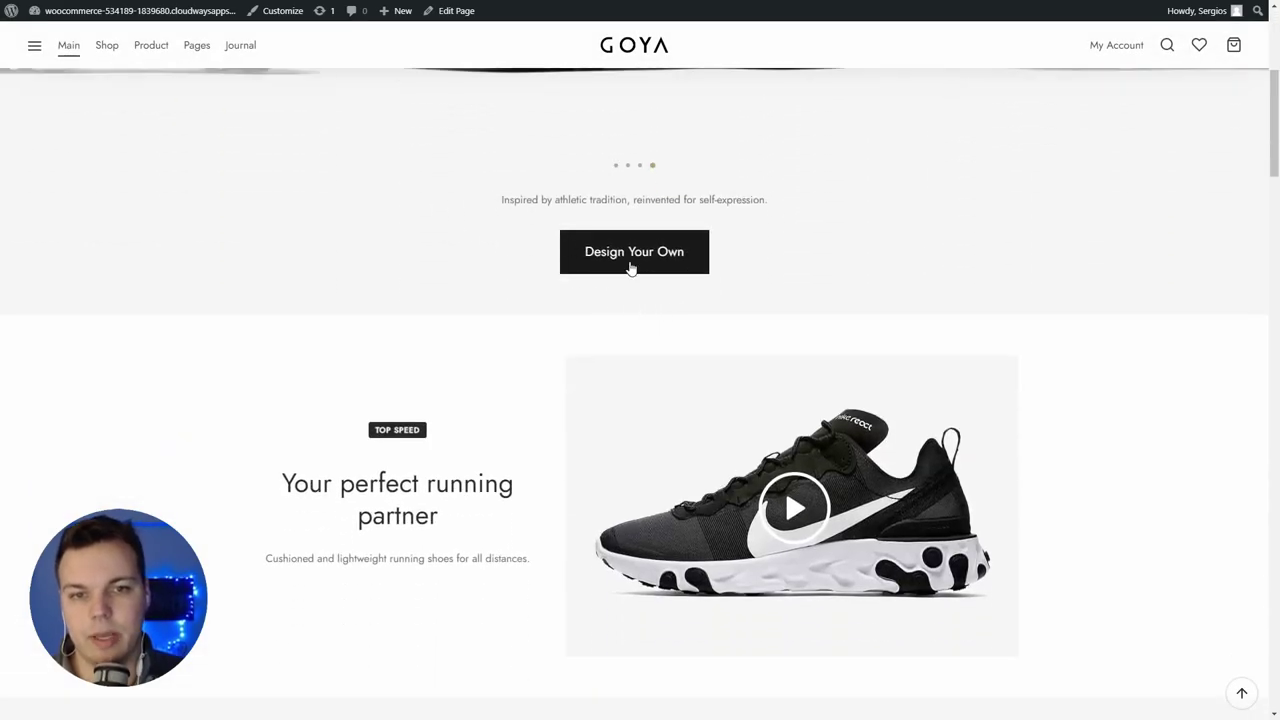
scroll(563, 317, "down", 9)
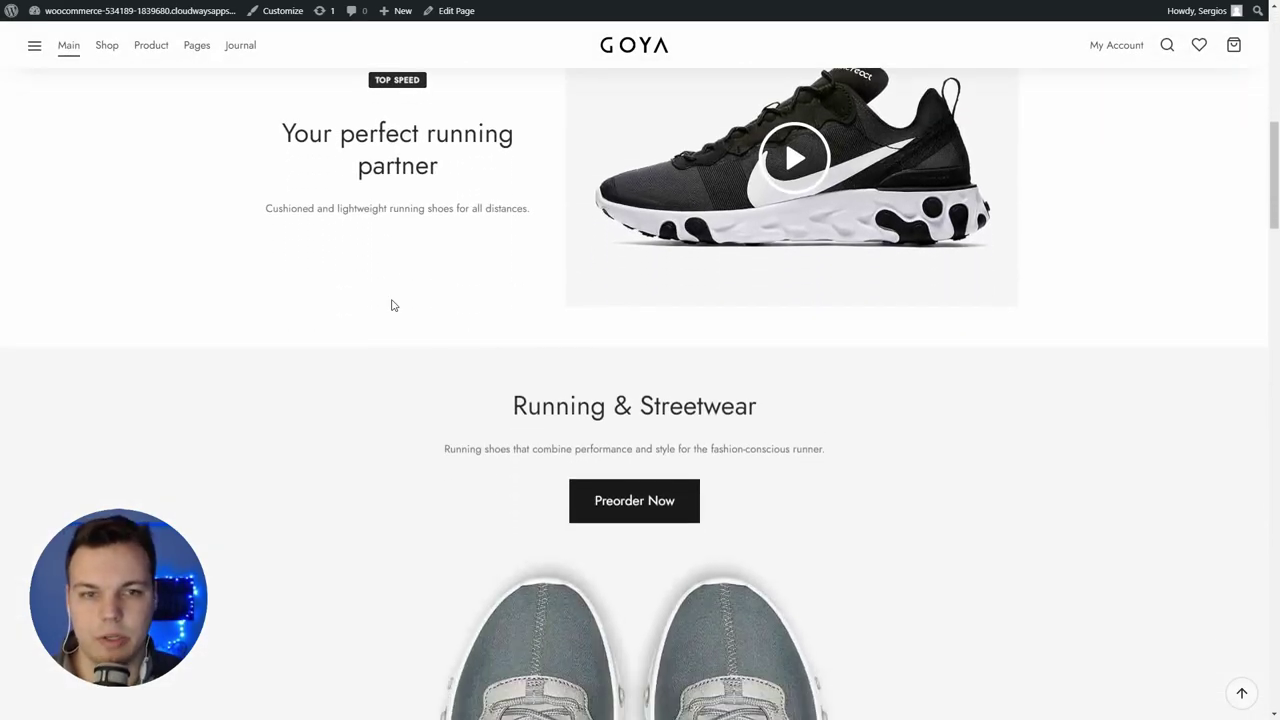
scroll(329, 305, "down", 3)
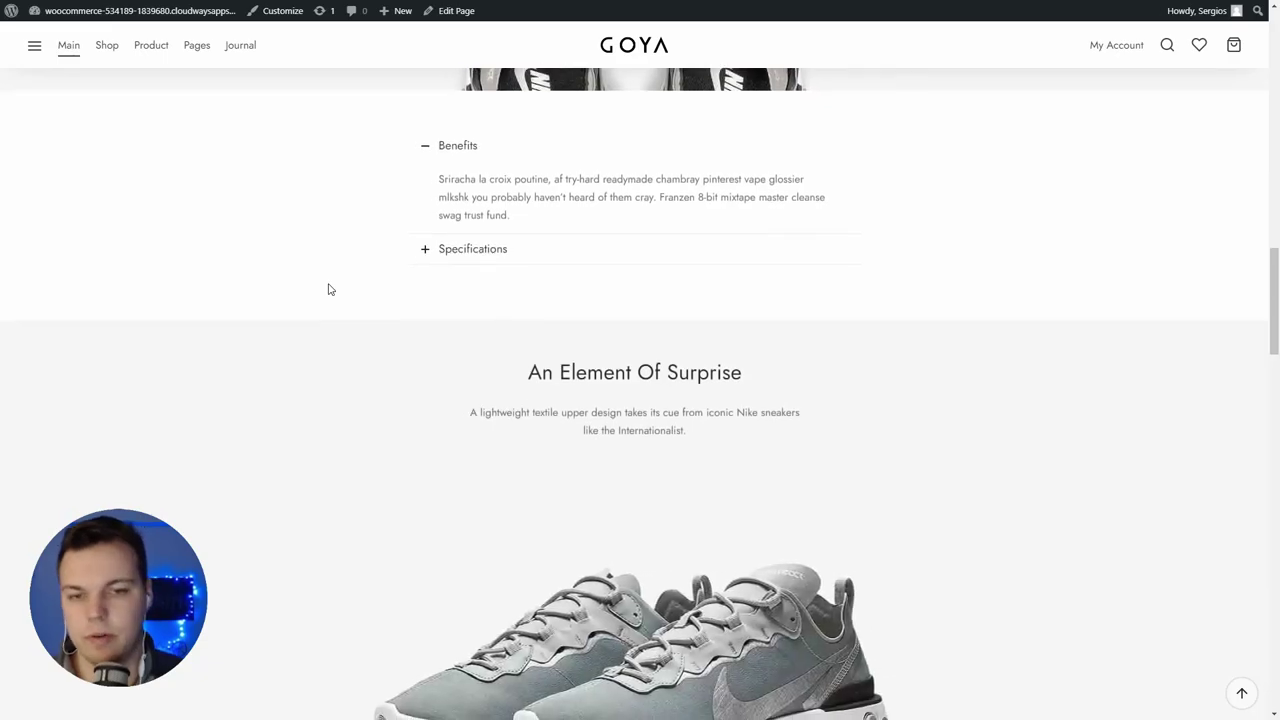
scroll(329, 290, "down", 12)
scroll(372, 263, "down", 7)
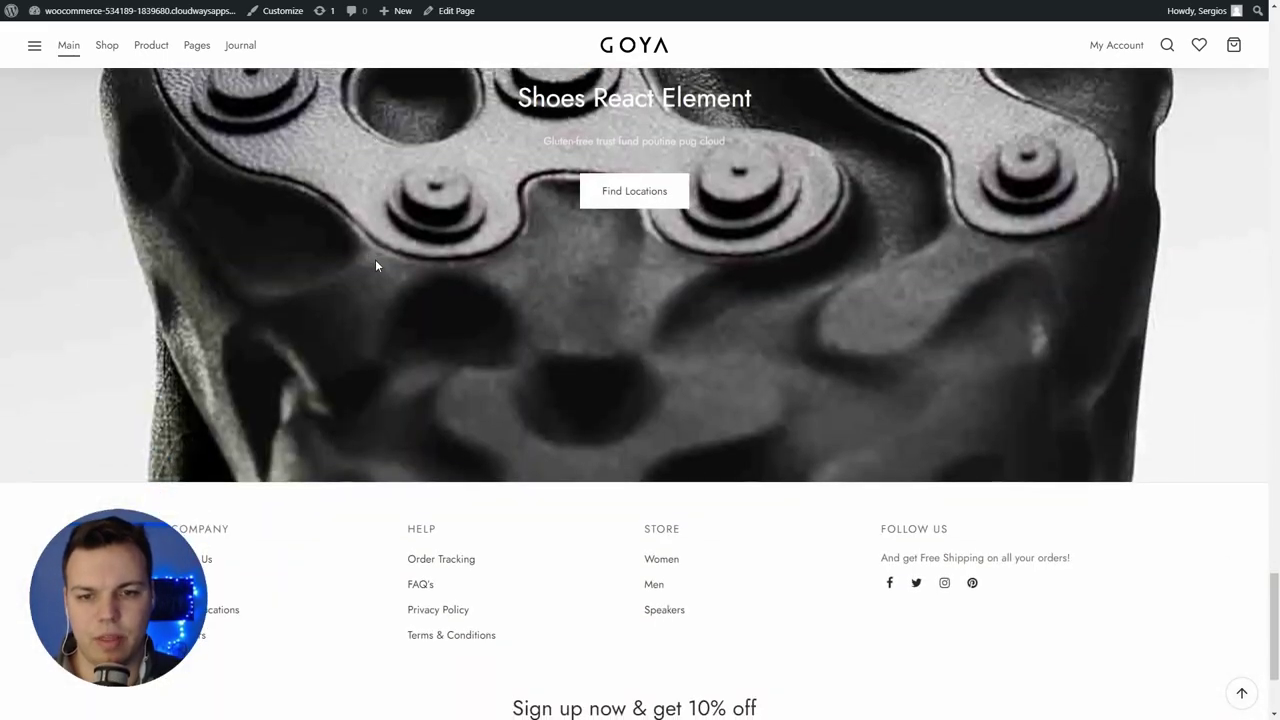
scroll(366, 268, "up", 6)
scroll(358, 200, "up", 20)
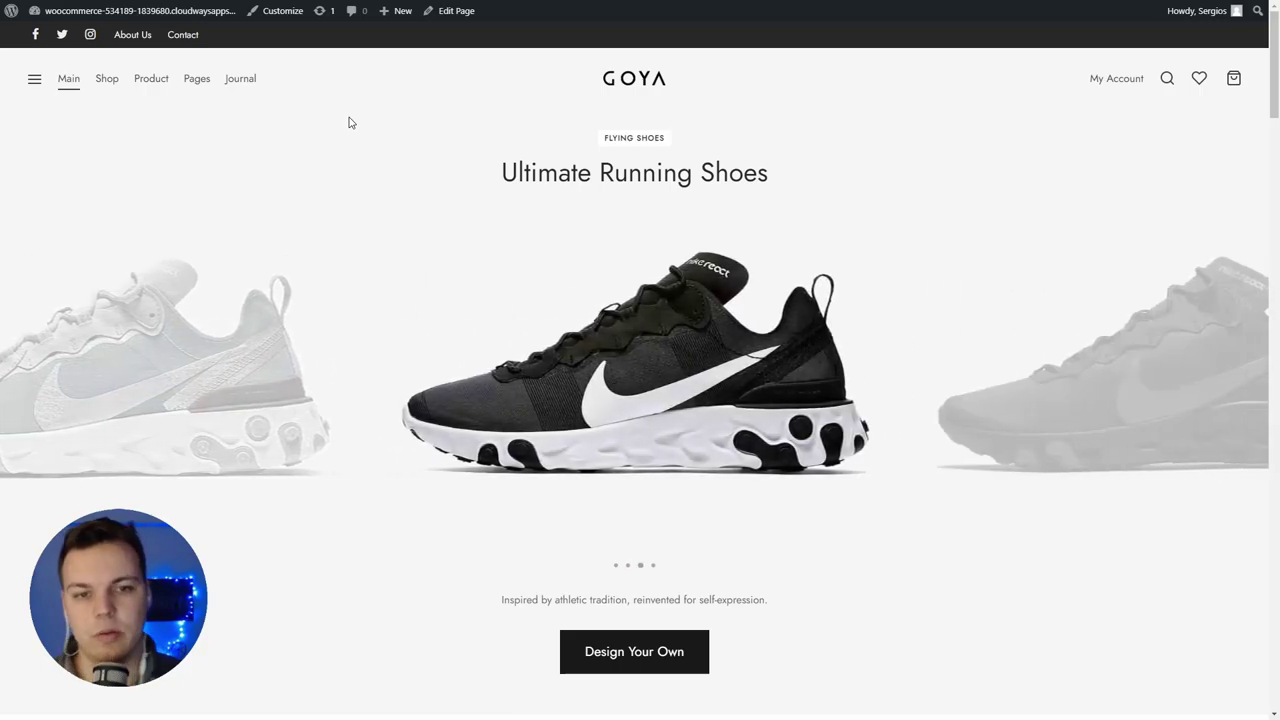
scroll(552, 422, "down", 8)
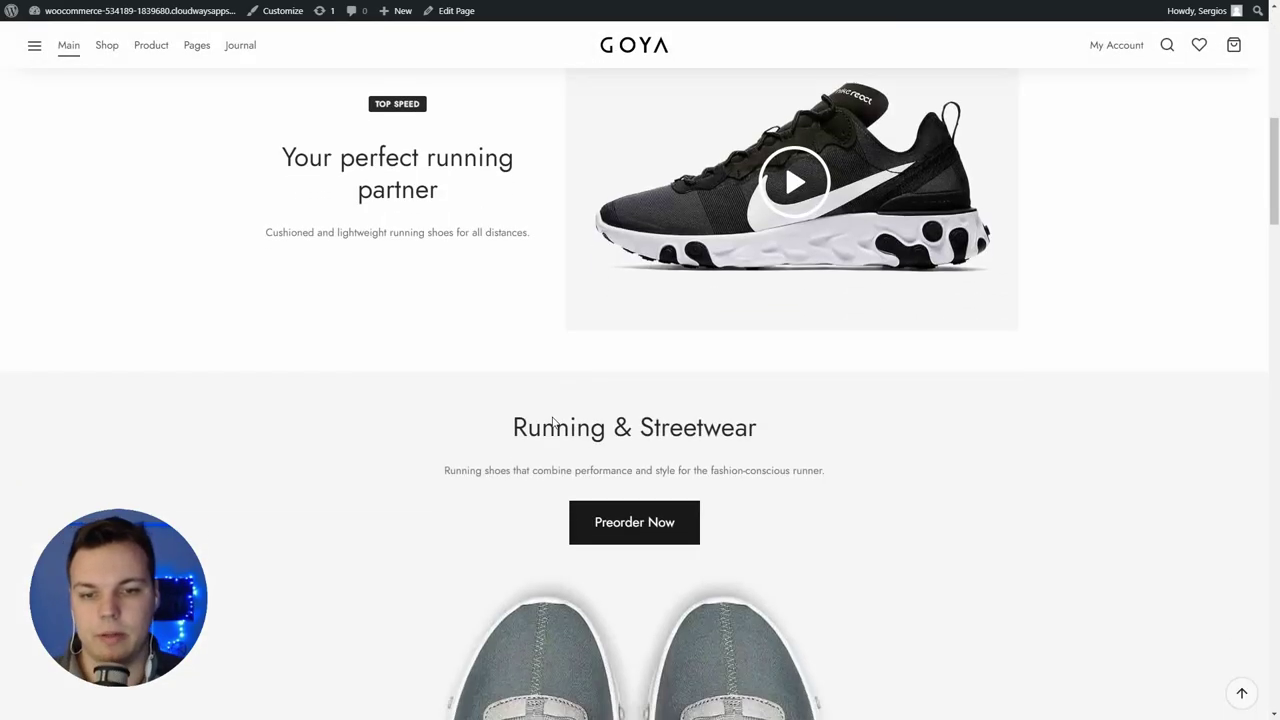
scroll(533, 396, "down", 1)
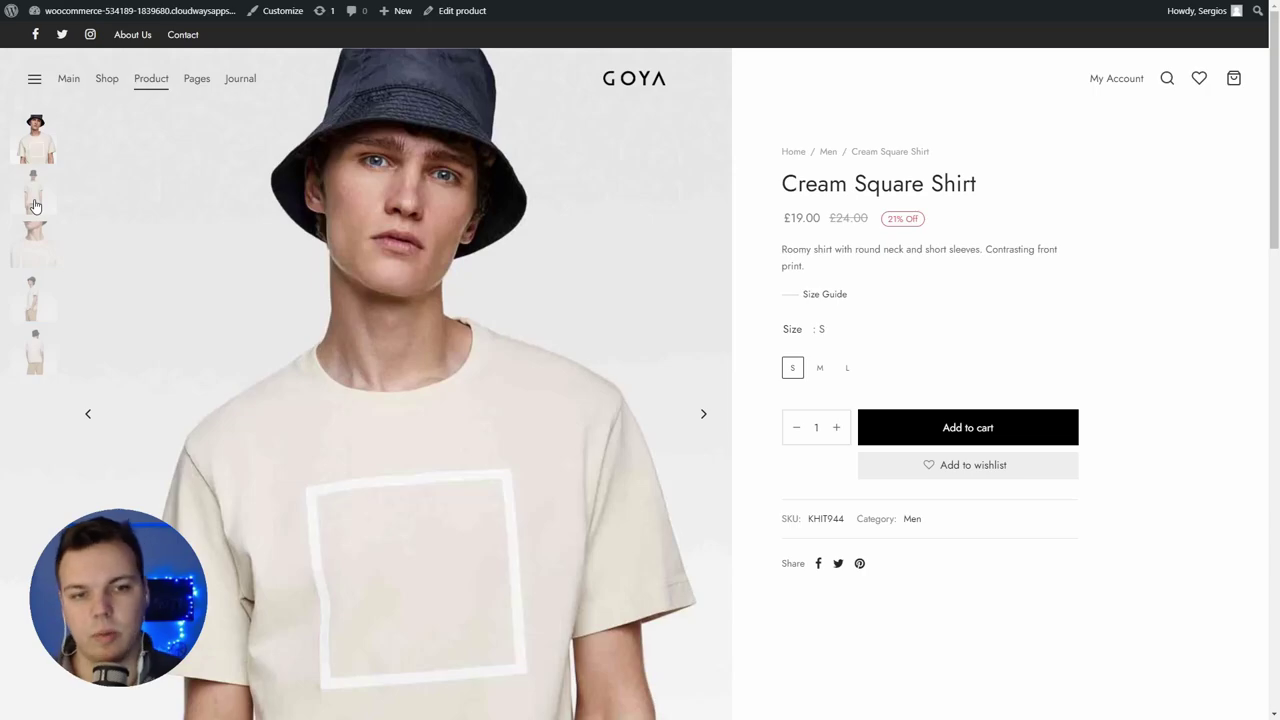
View the Cream Square Shirt's second gallery picture and its back view.
scroll(33, 205, "down", 10)
scroll(953, 230, "up", 8)
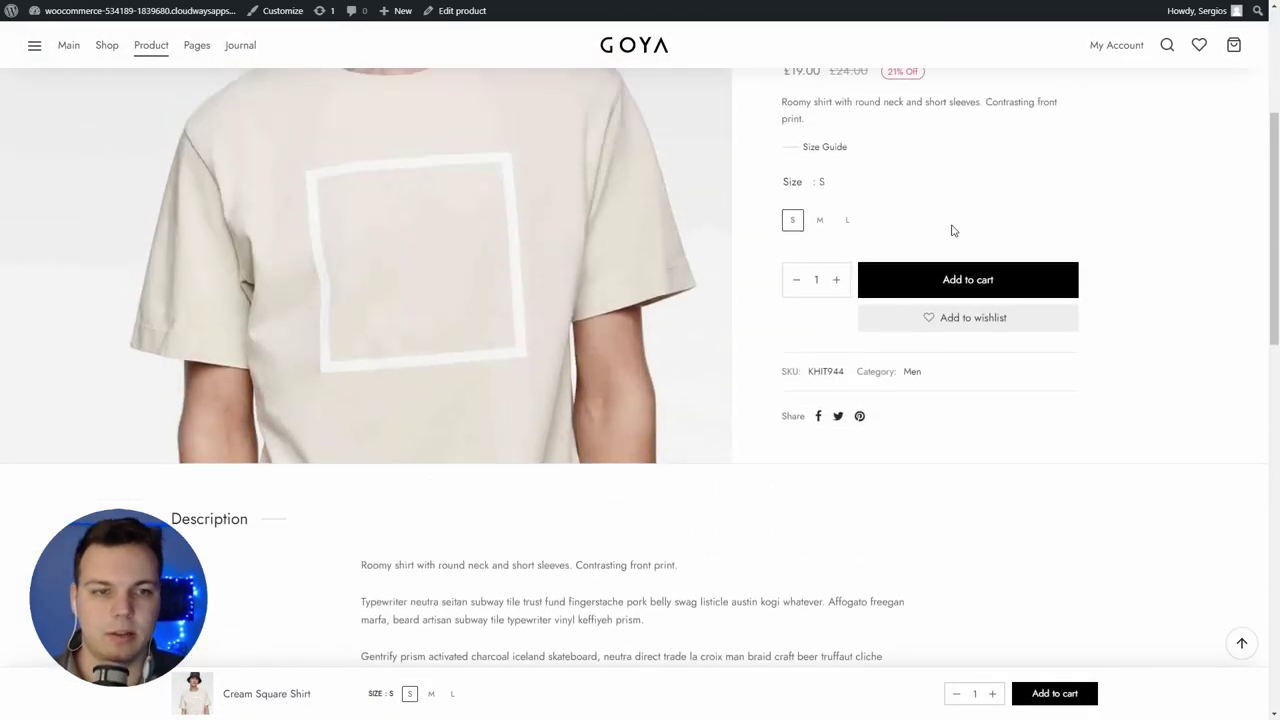
scroll(953, 230, "up", 2)
left_click(30, 195)
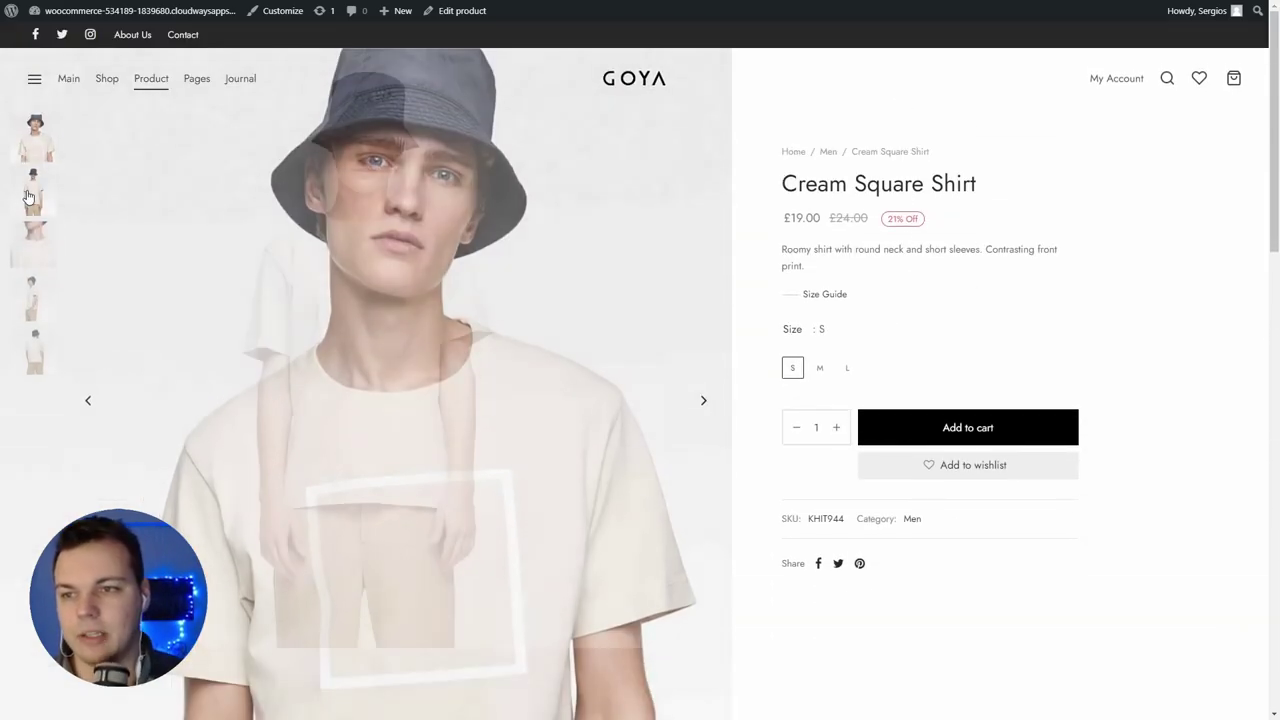
left_click(702, 392)
Open another product page layout example, the Zenith Composite Frame Glasses.
mouse_move(158, 63)
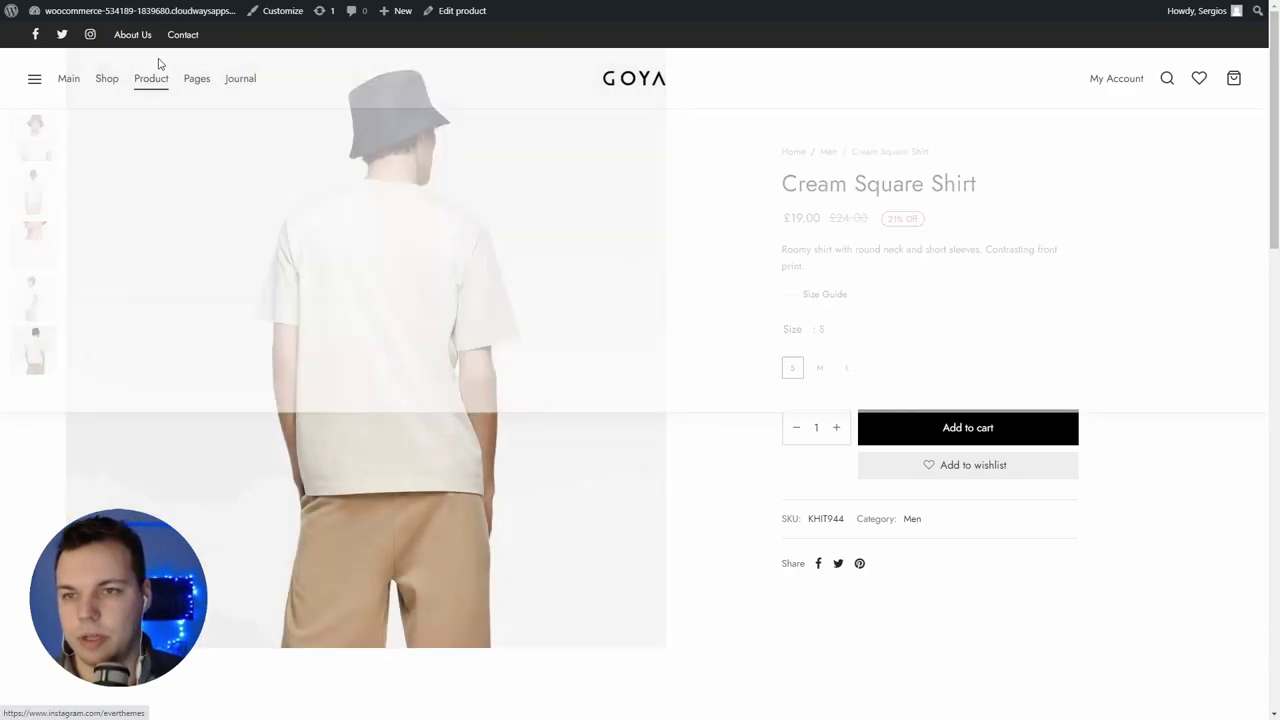
mouse_move(148, 84)
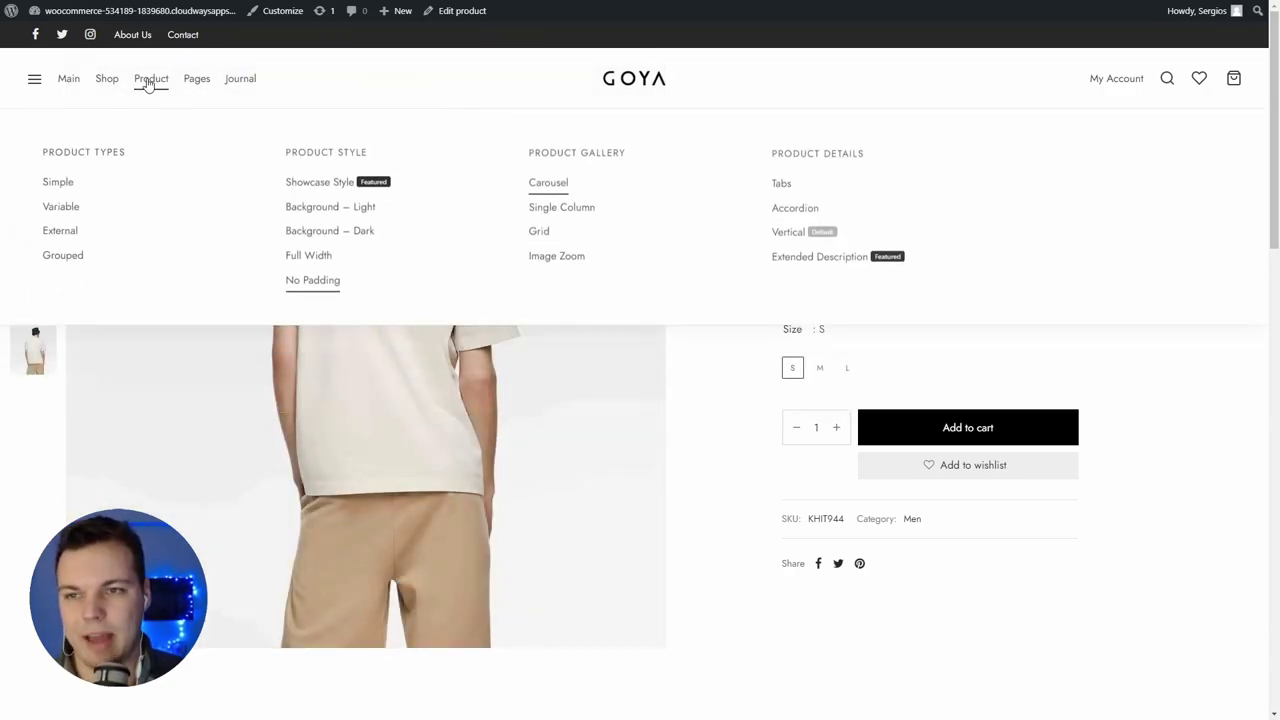
left_click(313, 290)
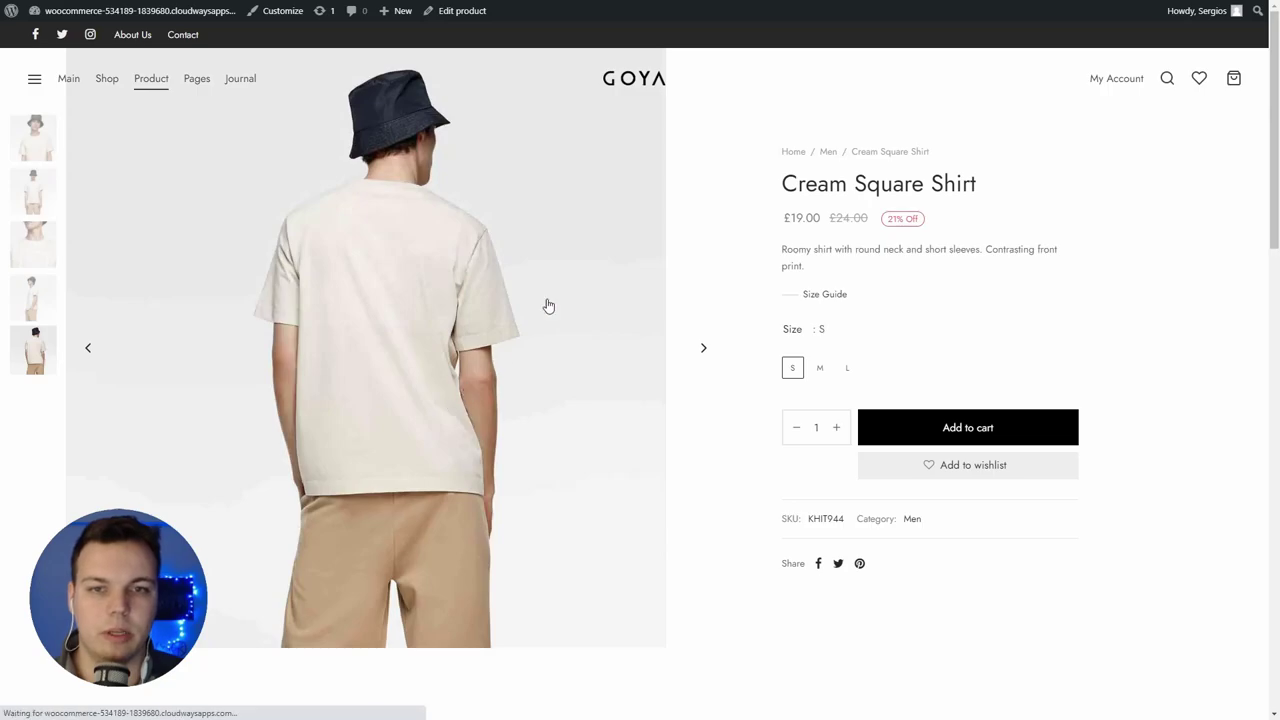
scroll(805, 502, "down", 3)
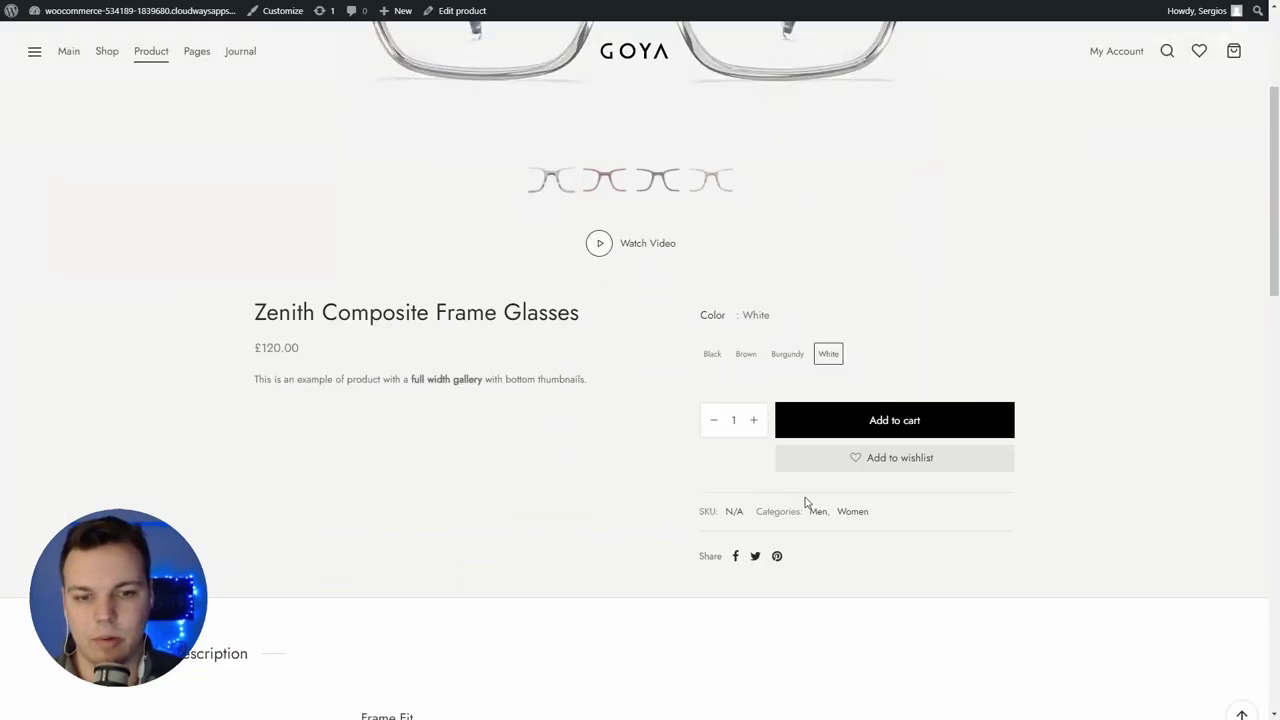
Preview the glasses in Burgundy, Brown and Black, then scroll through the product page.
left_click(787, 354)
left_click(746, 354)
left_click(712, 354)
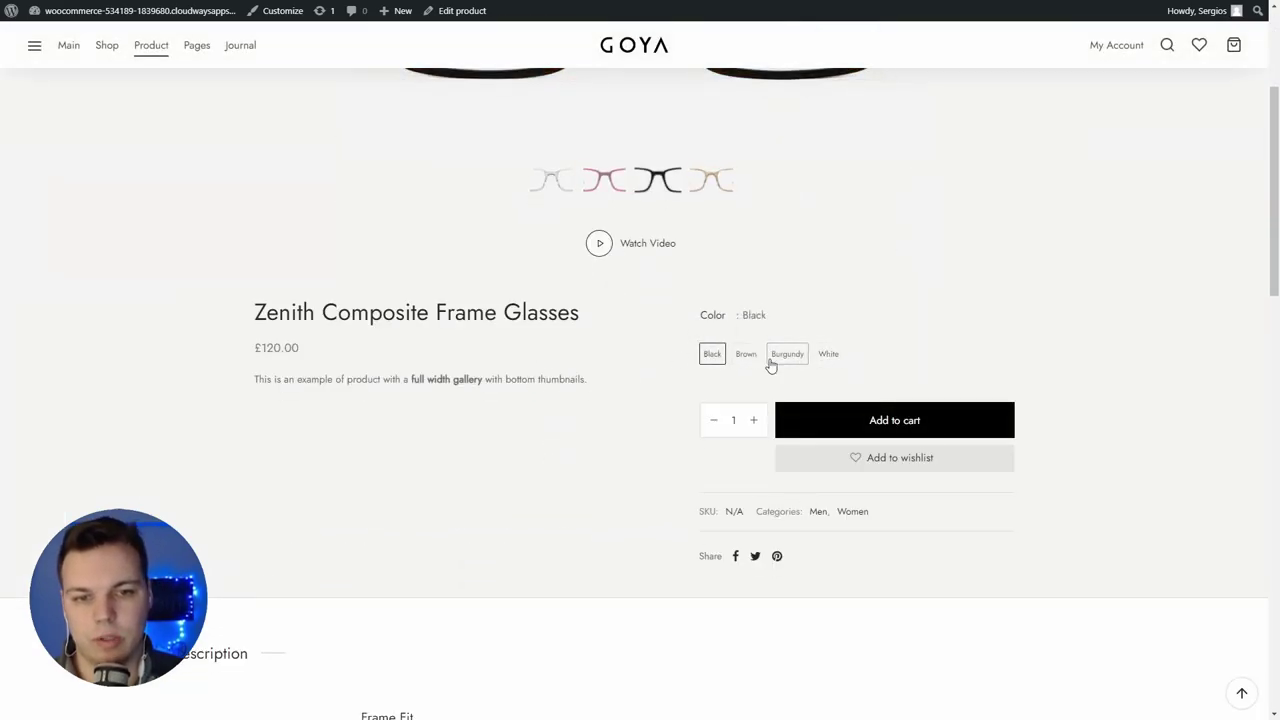
scroll(800, 370, "up", 3)
scroll(640, 345, "down", 3)
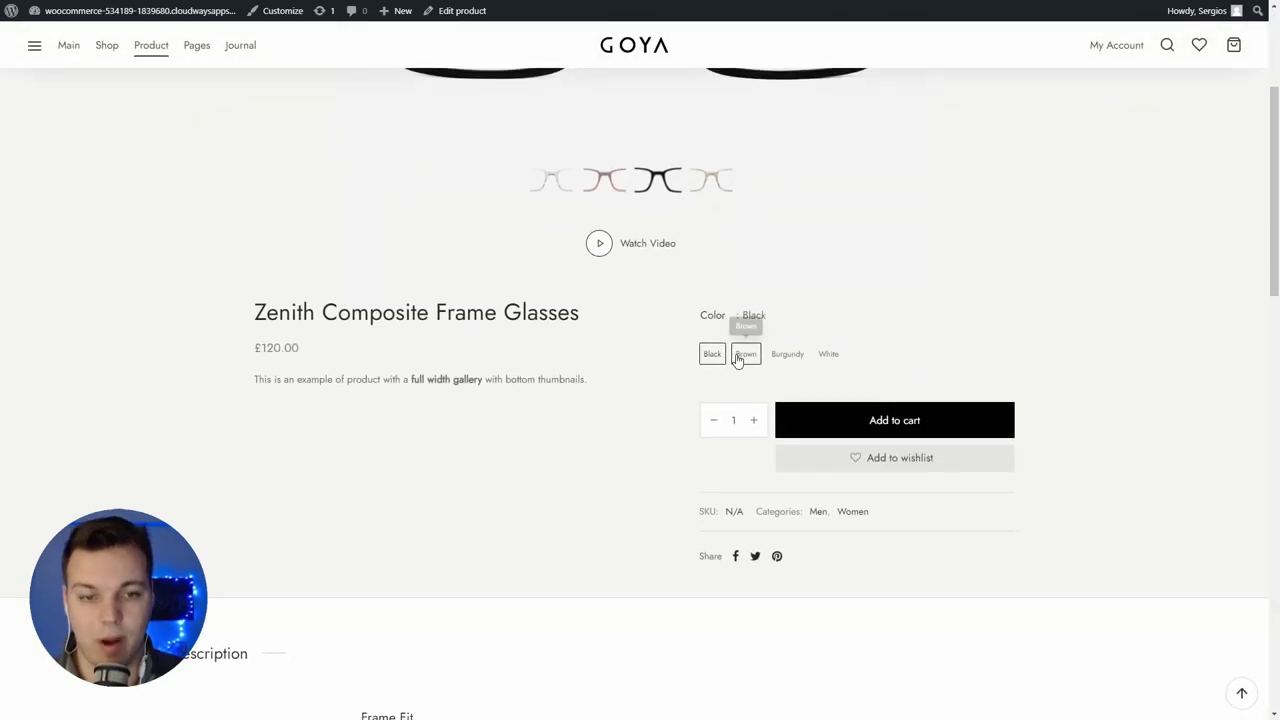
scroll(589, 351, "down", 3)
scroll(590, 352, "up", 2)
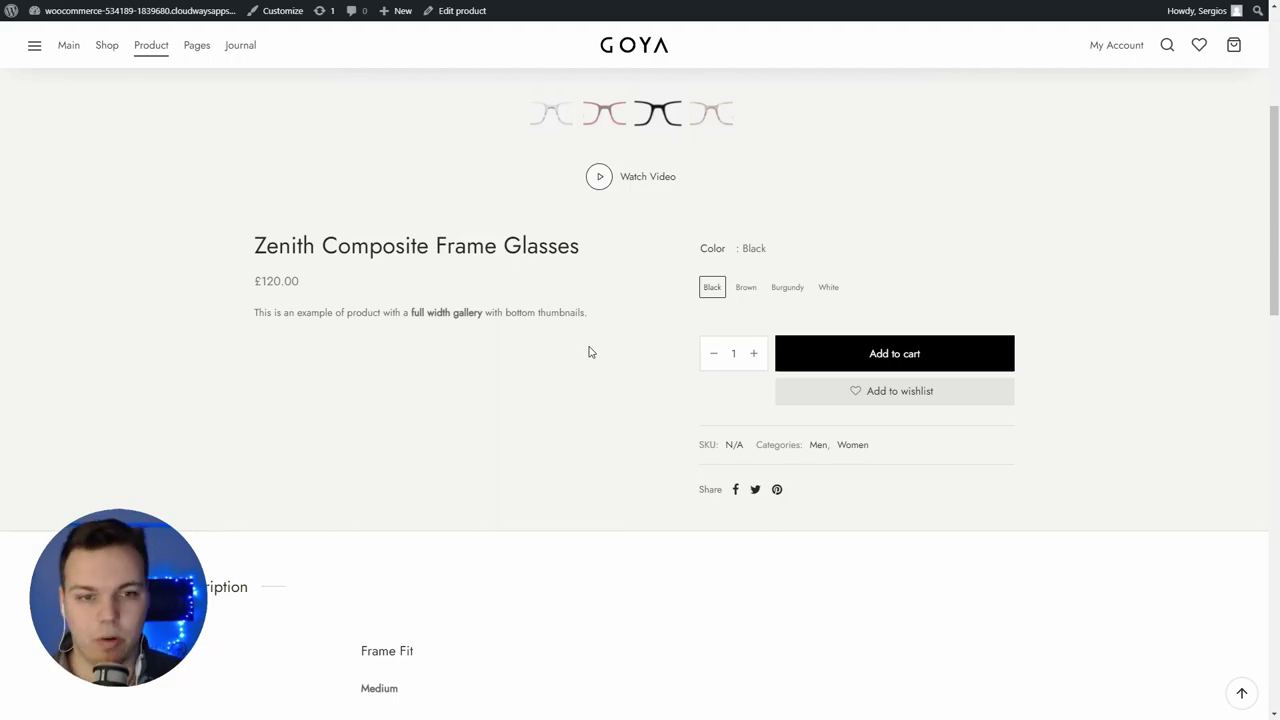
scroll(589, 351, "up", 4)
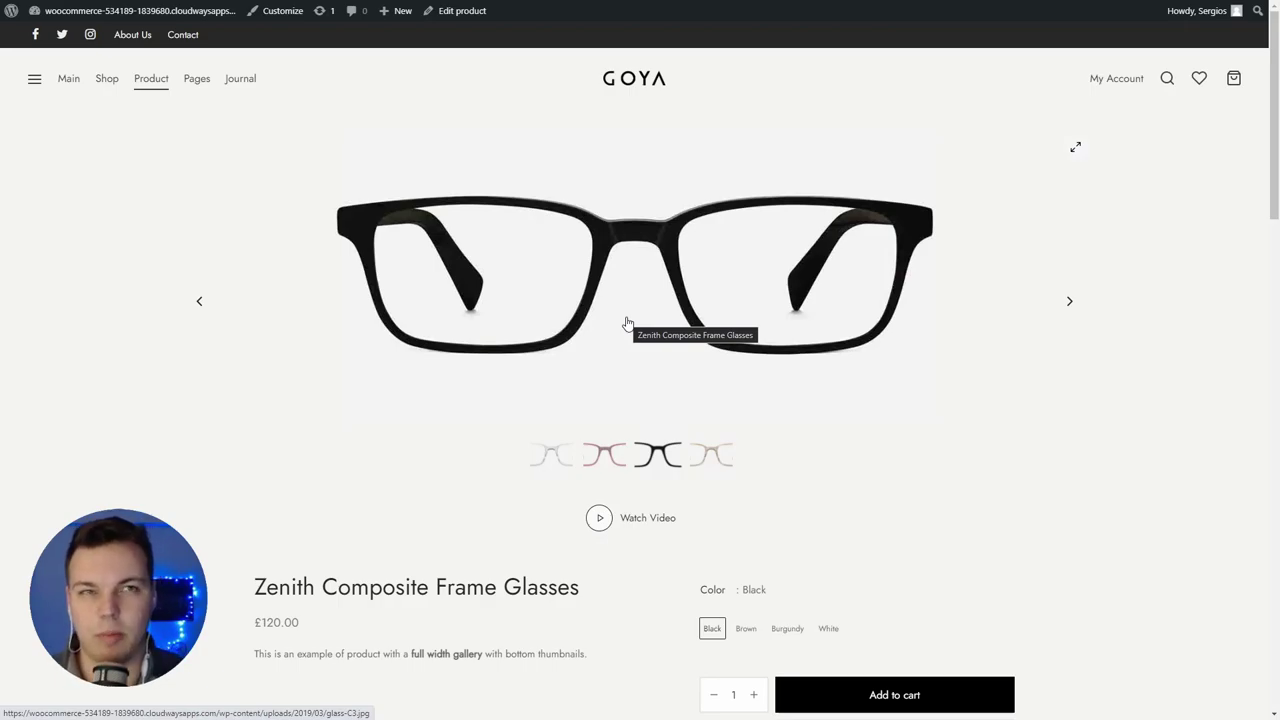
scroll(554, 429, "down", 15)
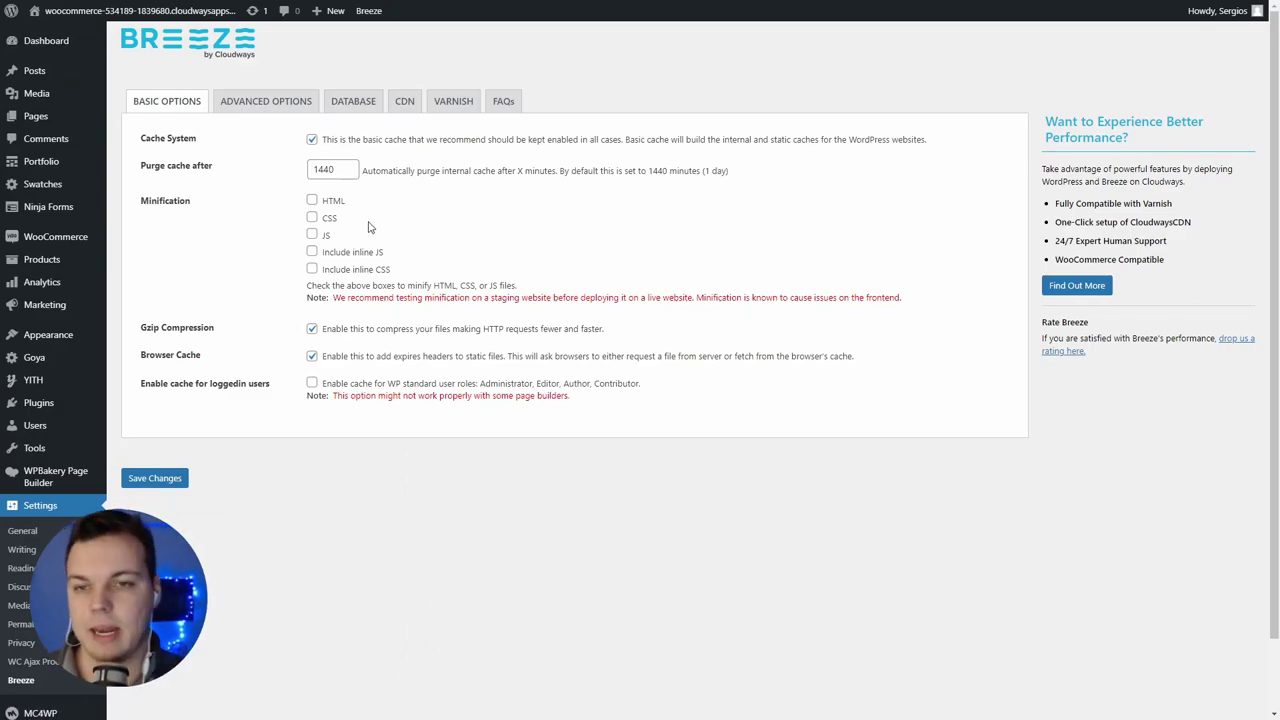
Enable HTML, CSS, JS, inline JS and inline CSS minification in Breeze and save.
left_click(311, 200)
left_click(311, 217)
left_click(311, 234)
left_click(311, 251)
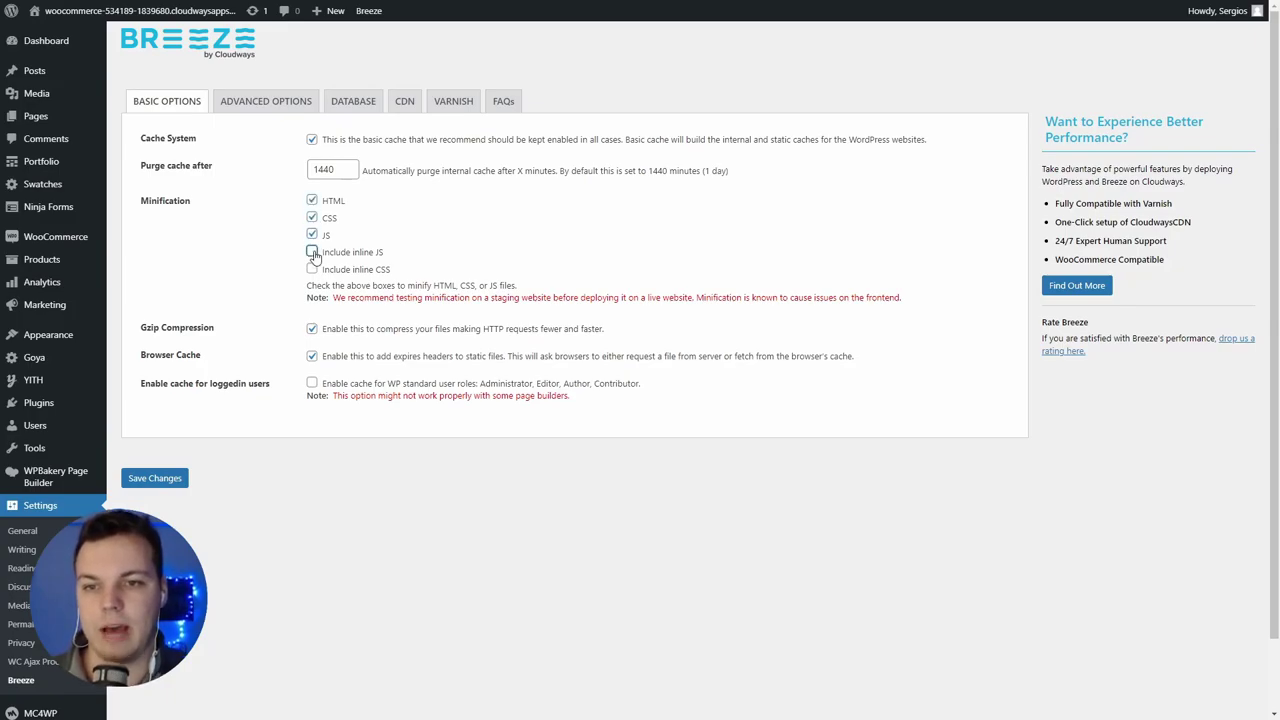
left_click(311, 268)
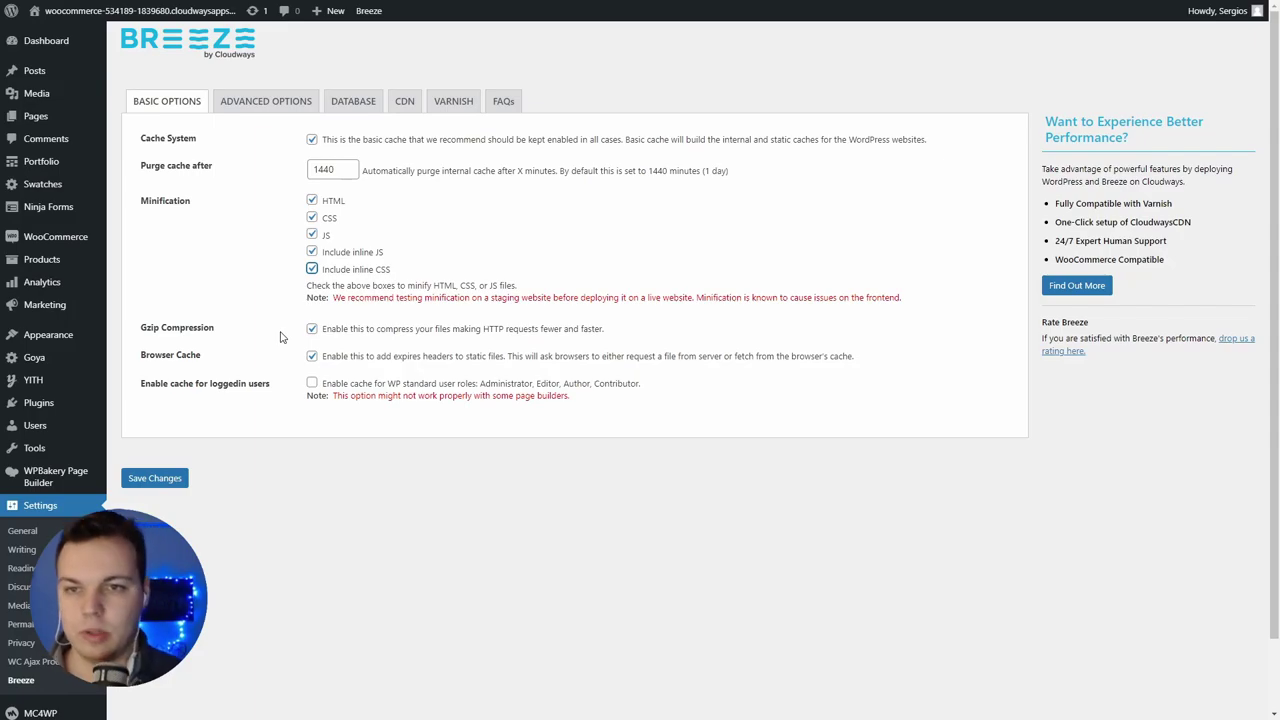
left_click(175, 477)
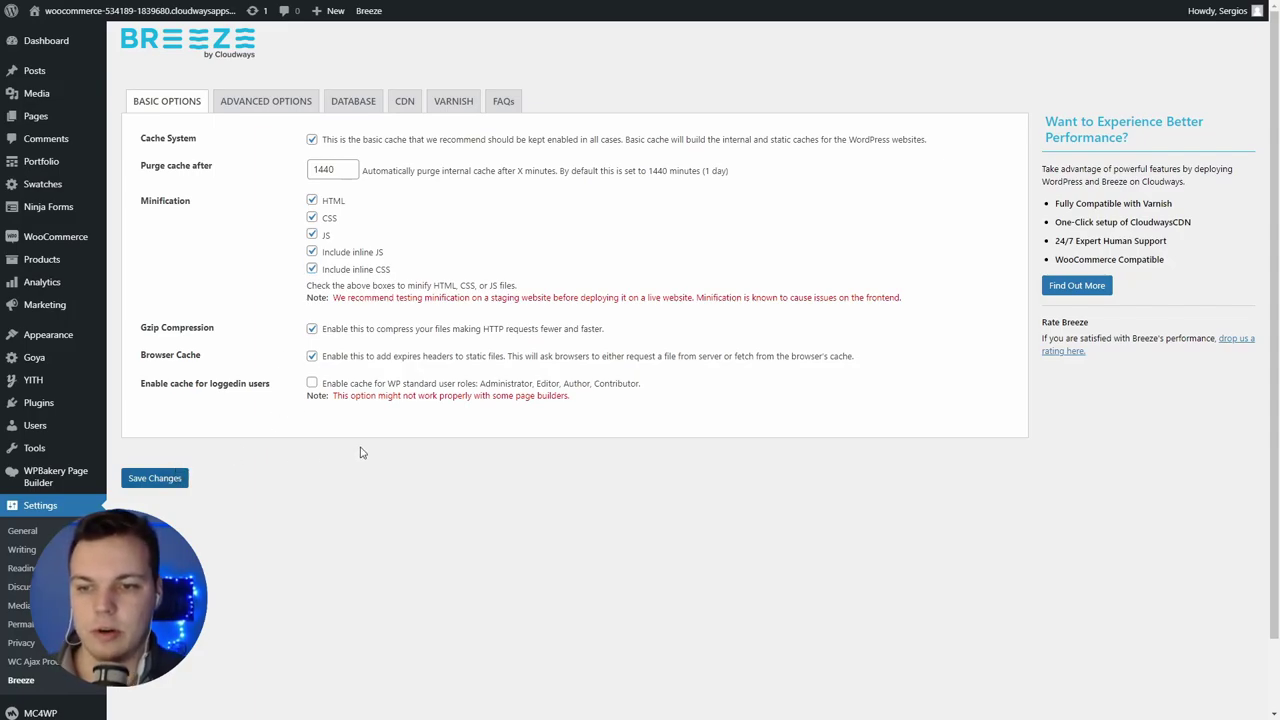
In Breeze Advanced Options, enable Group Files for both CSS and JS.
left_click(260, 143)
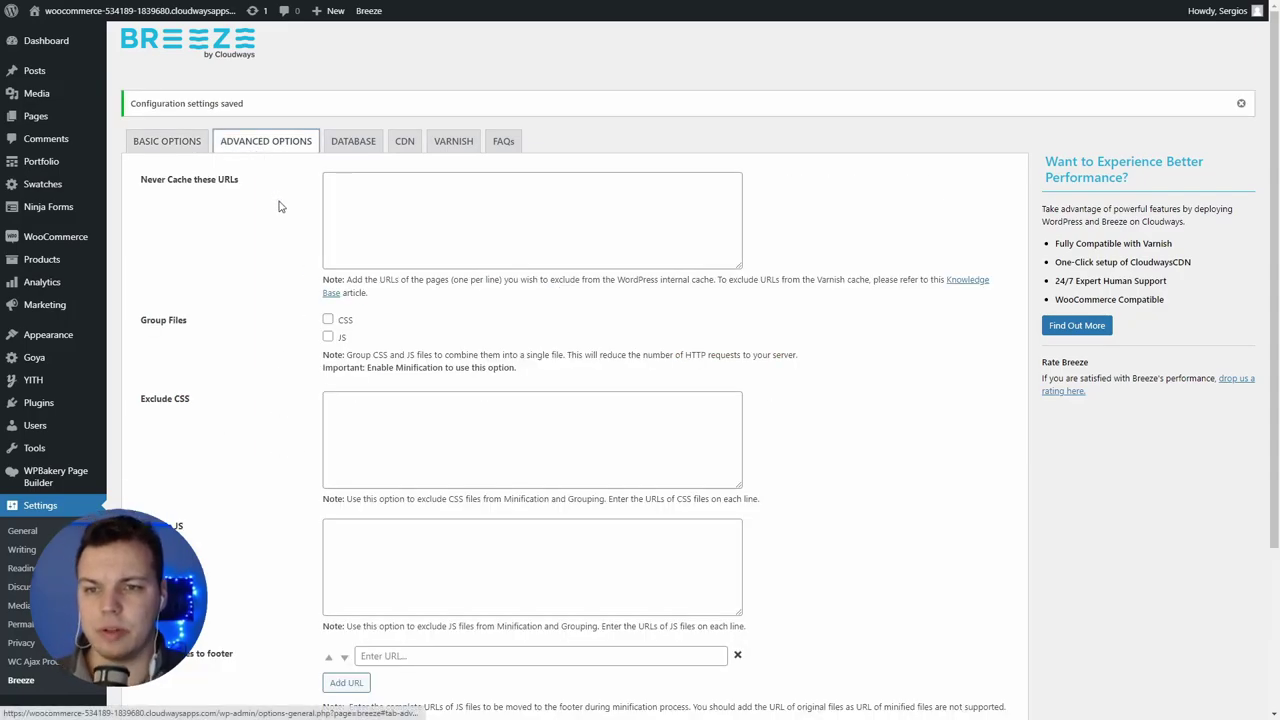
left_click(327, 319)
left_click(327, 336)
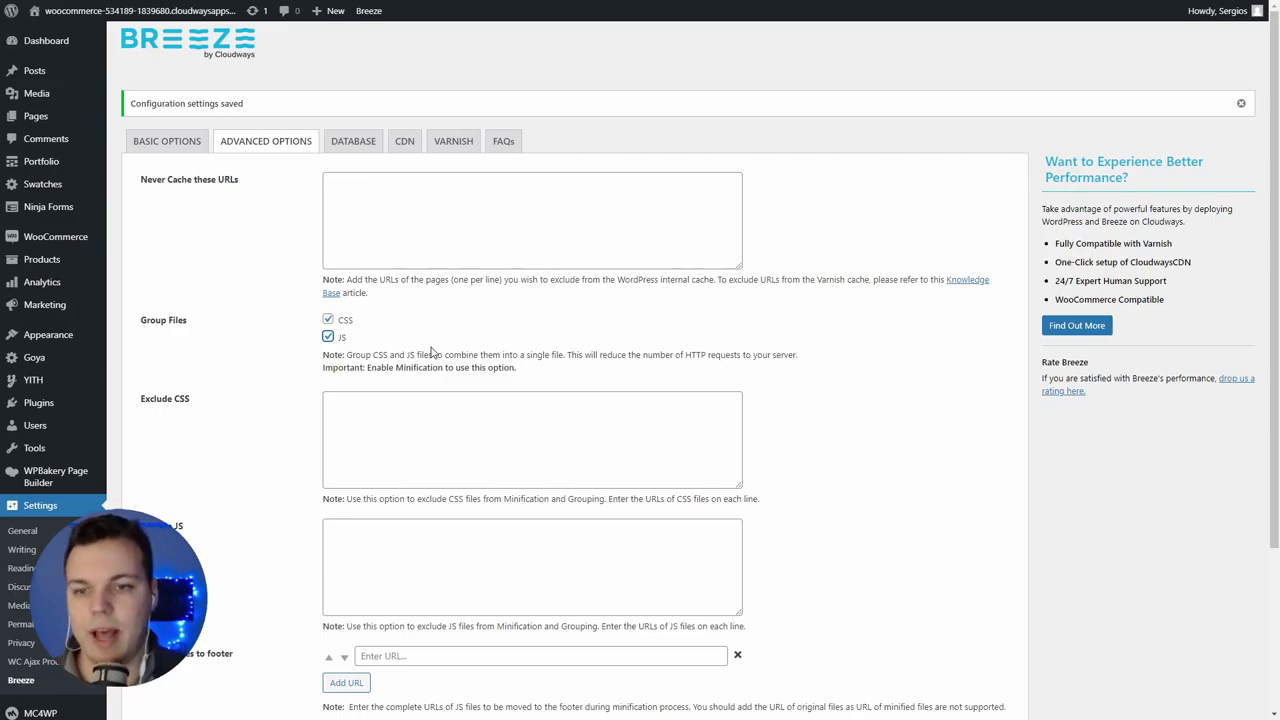
scroll(432, 352, "down", 2)
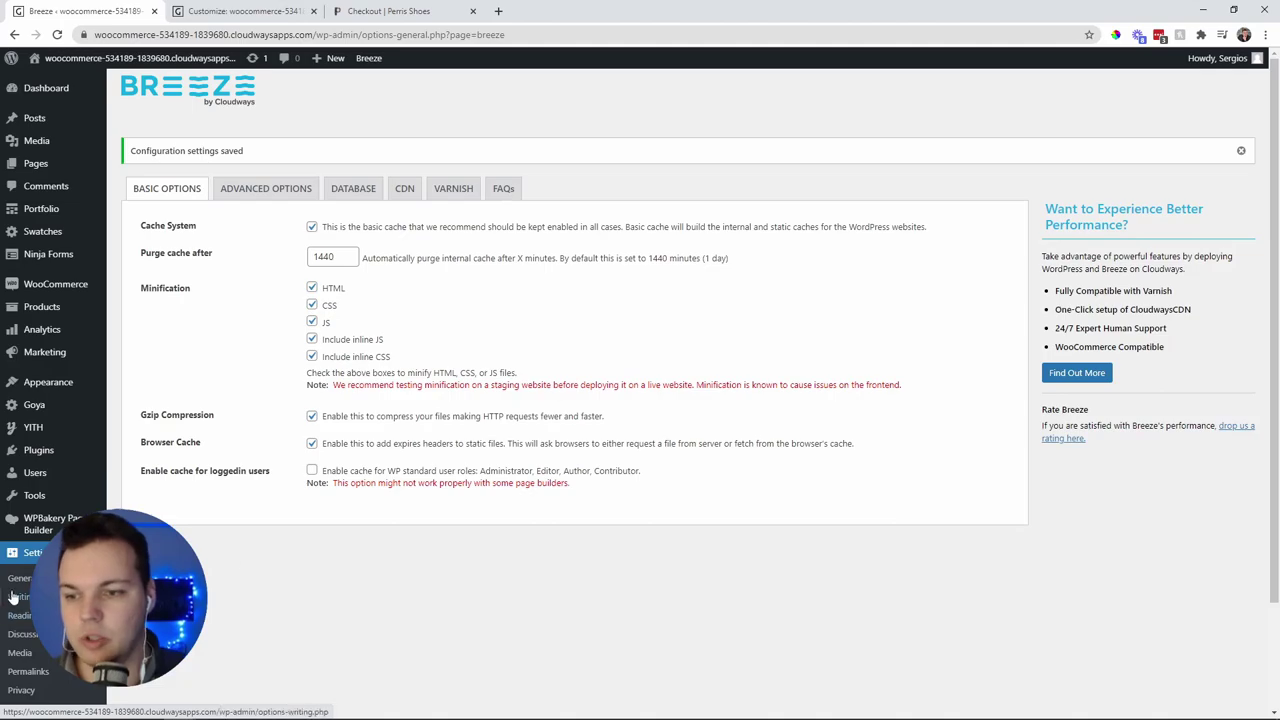
Open the Goya Customizer and review the Theme Styles global colour settings.
mouse_move(46, 378)
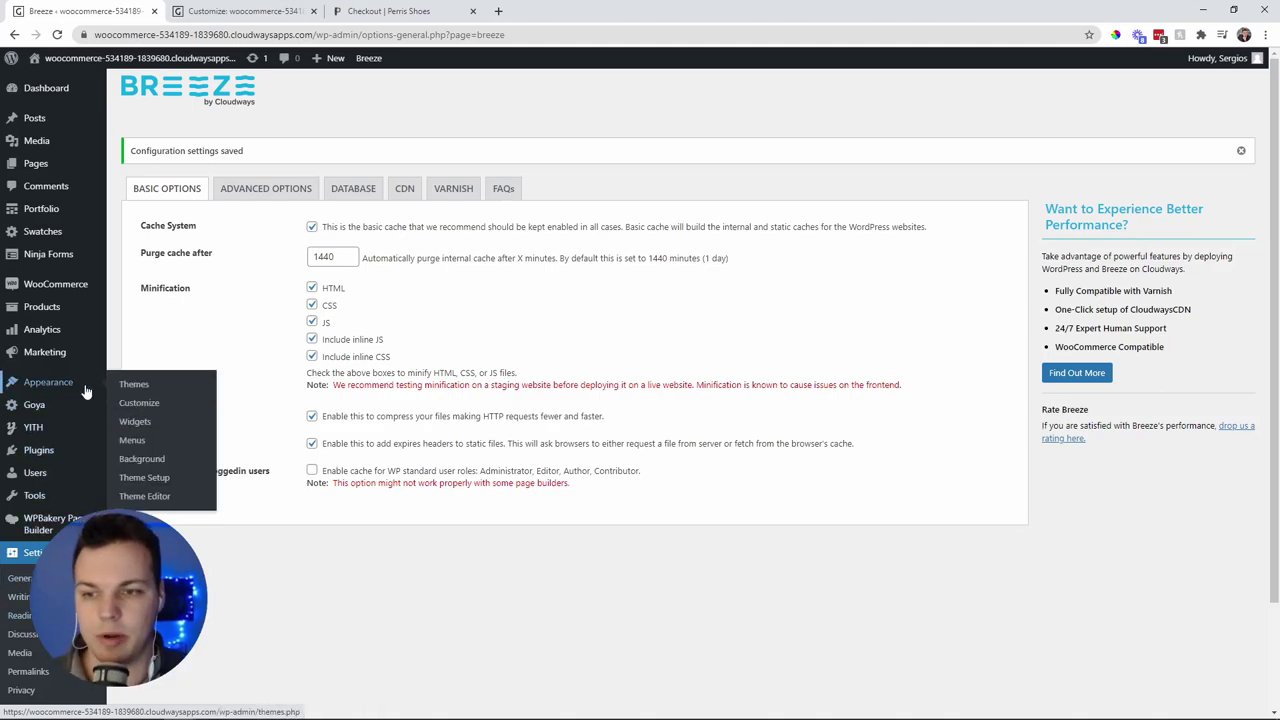
left_click(138, 402)
left_click(258, 8)
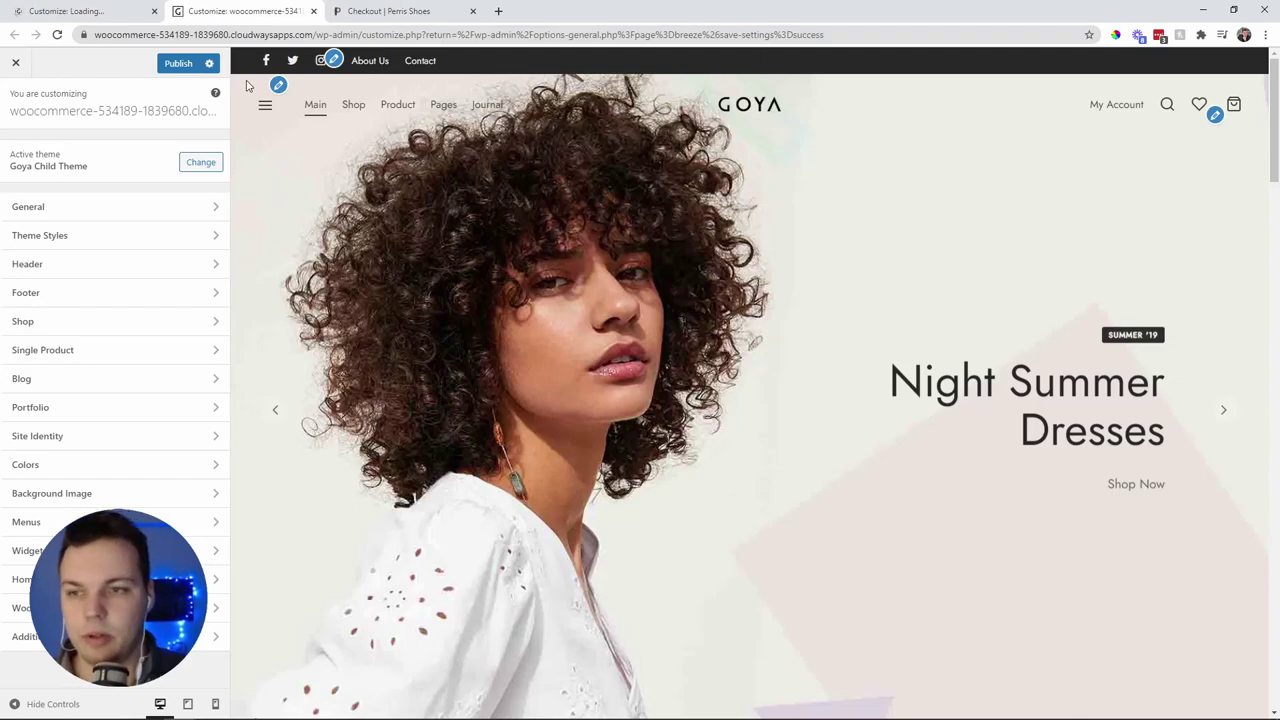
left_click(130, 233)
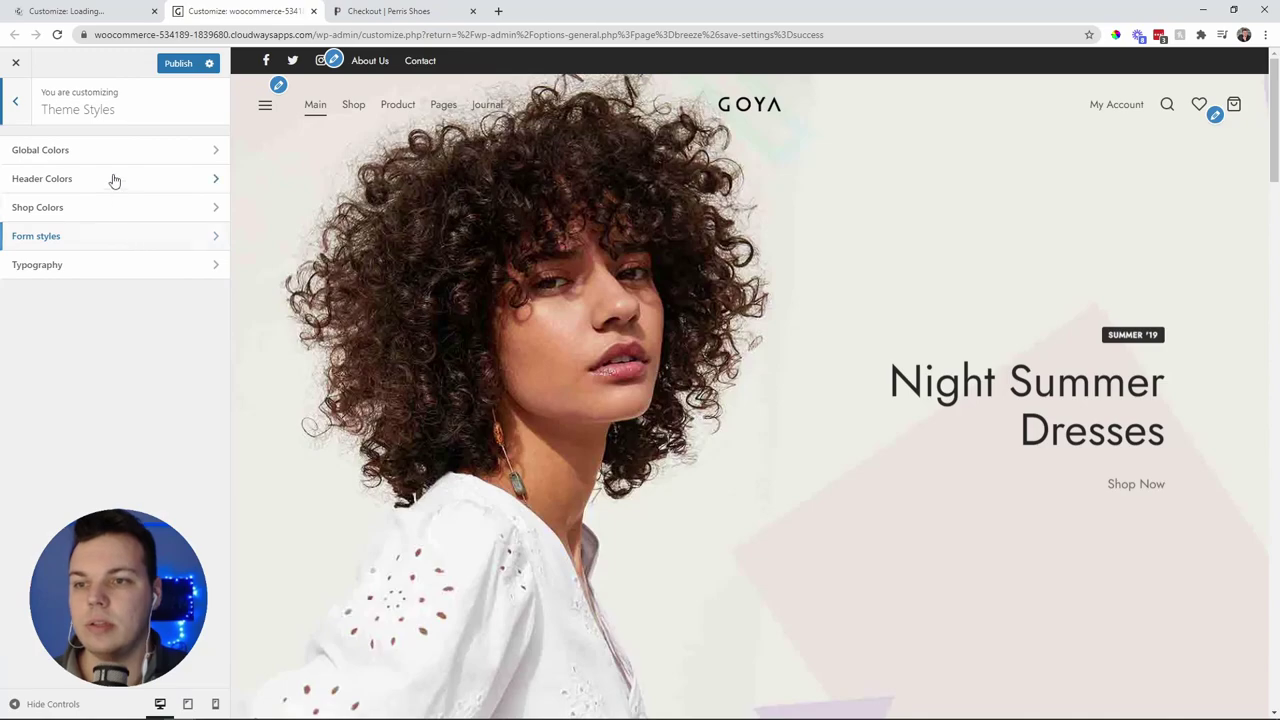
left_click(38, 152)
left_click(12, 100)
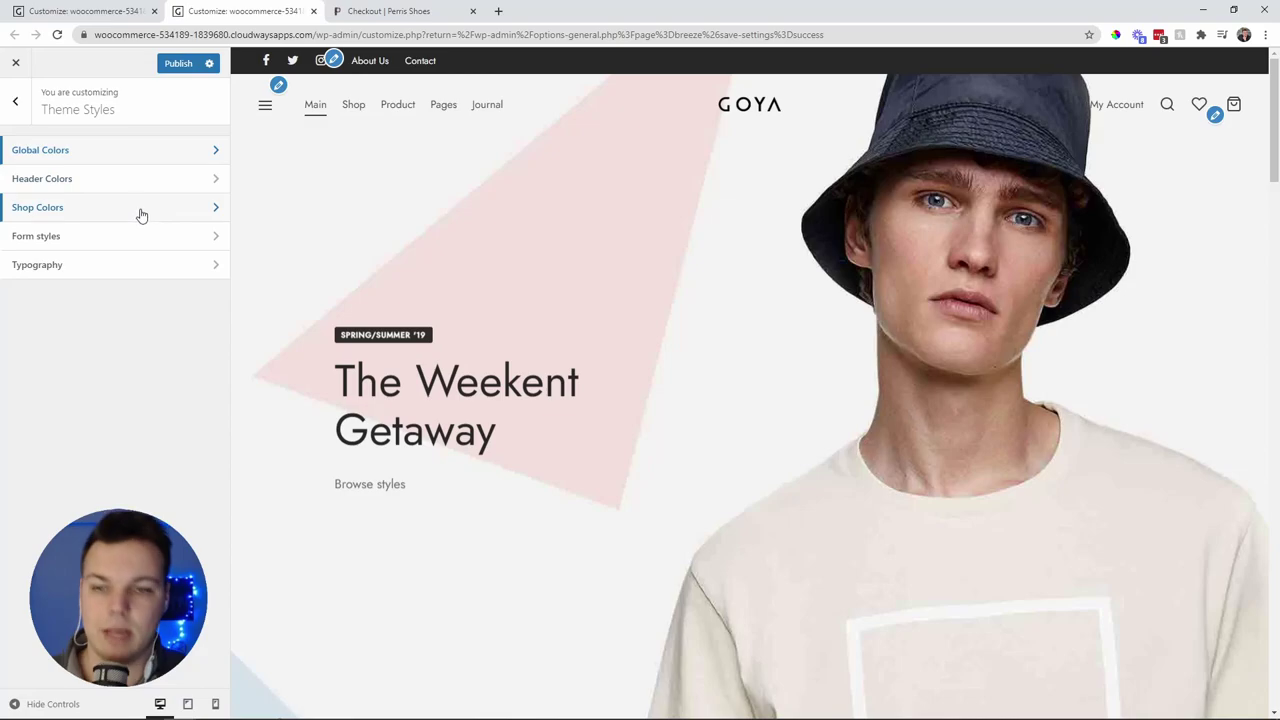
left_click(15, 101)
Review the Single Product panel's layout, gallery and page elements options.
left_click(200, 258)
left_click(154, 162)
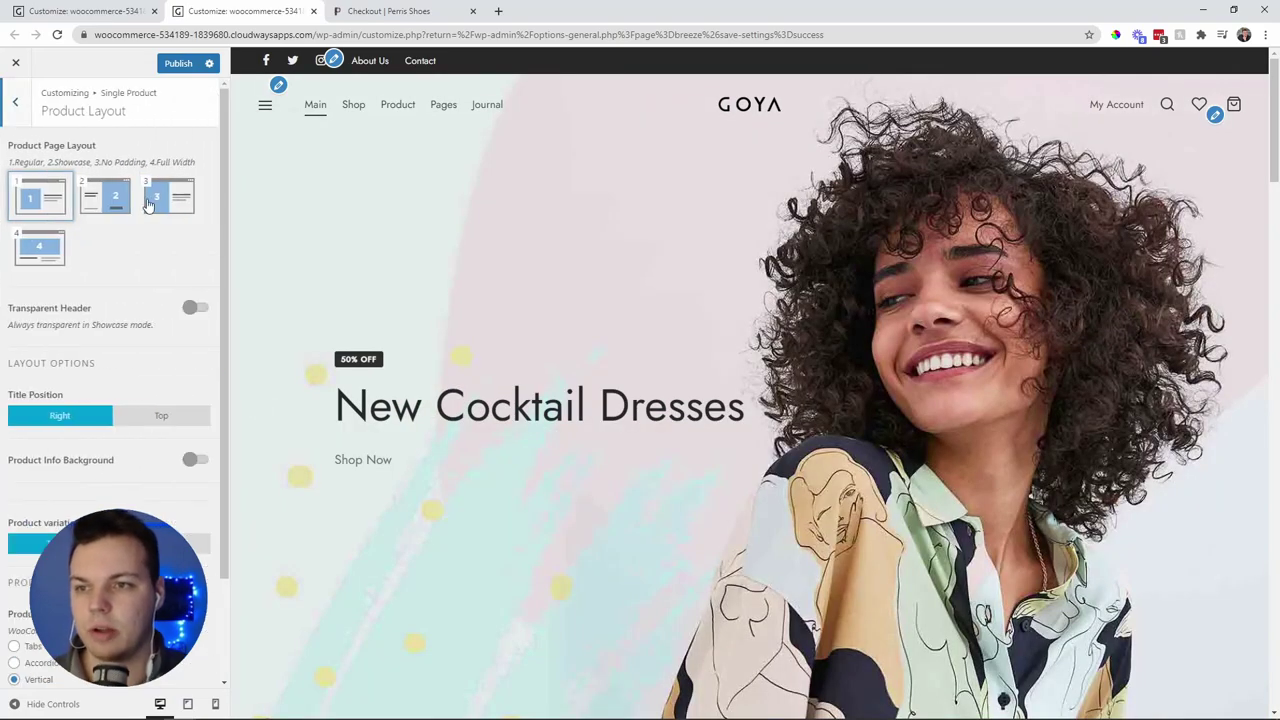
left_click(15, 101)
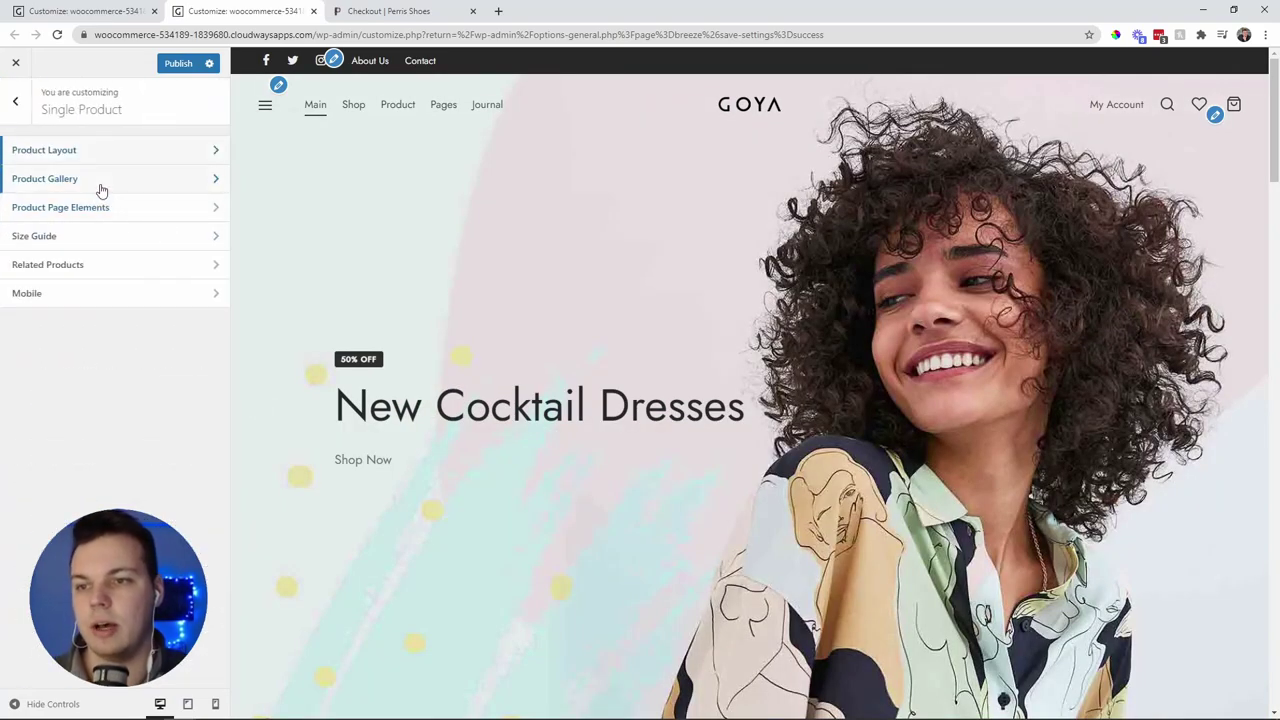
left_click(97, 182)
left_click(14, 106)
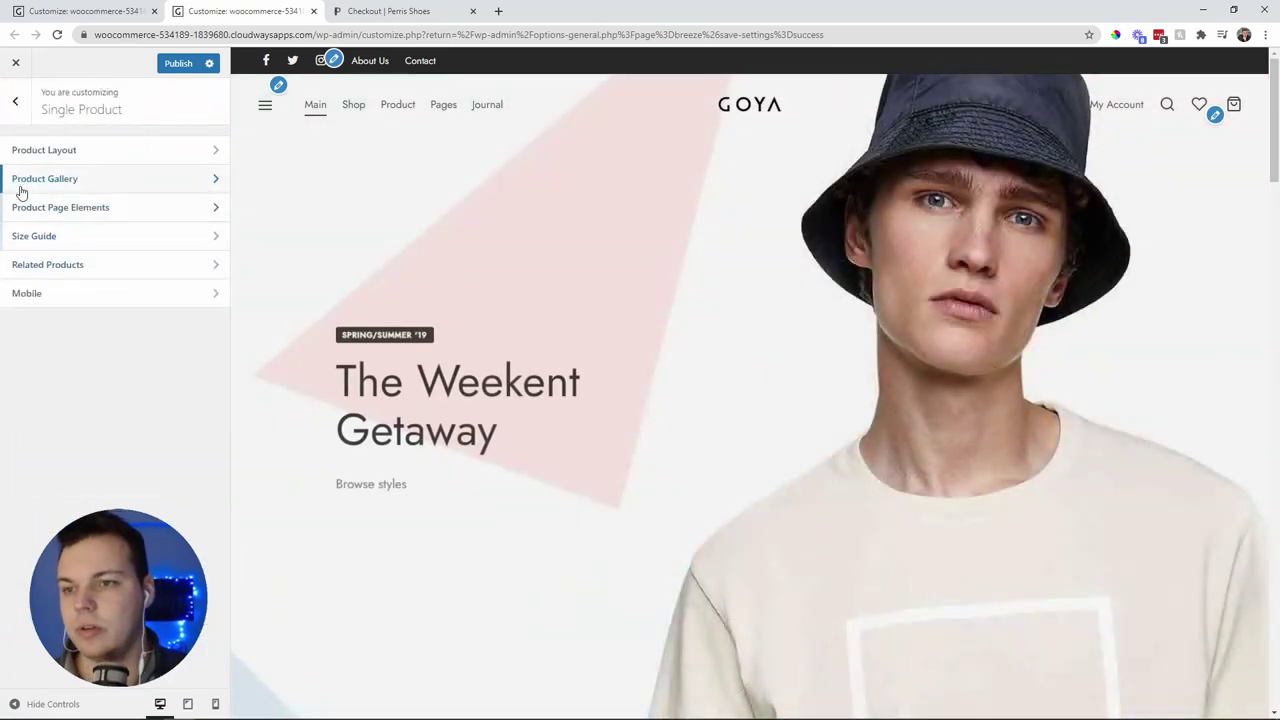
left_click(20, 210)
left_click(15, 103)
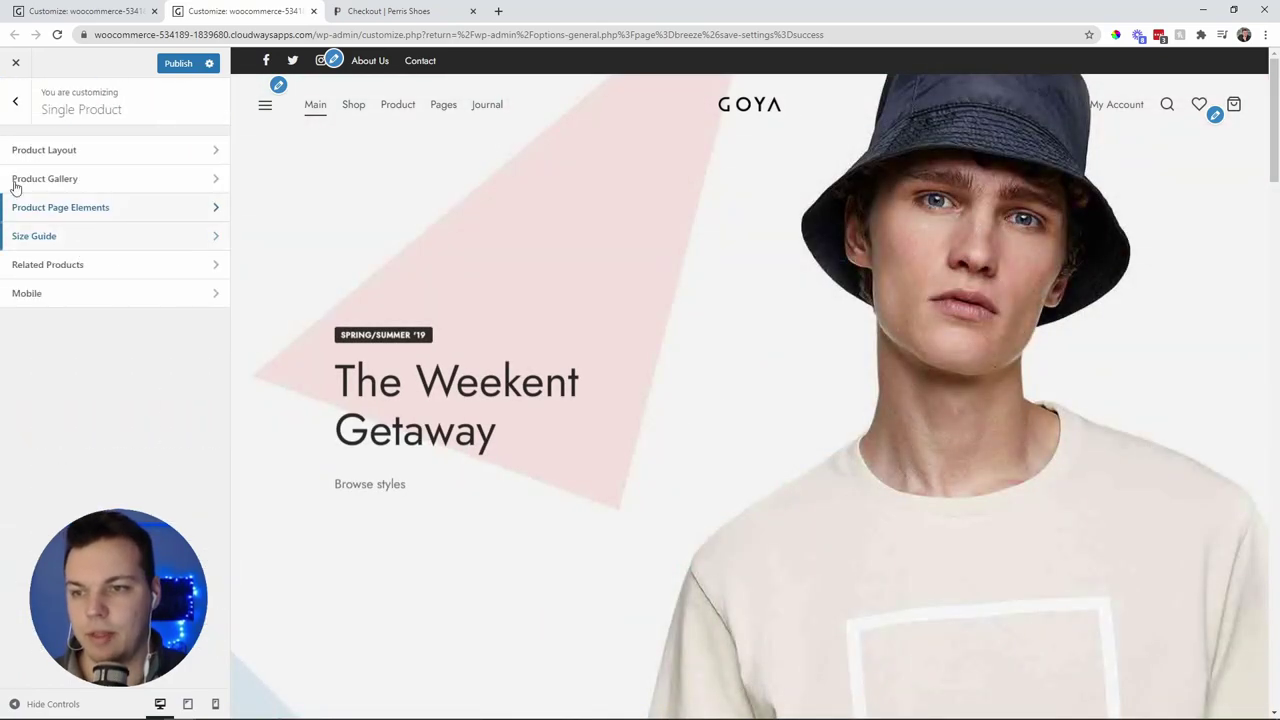
left_click(15, 102)
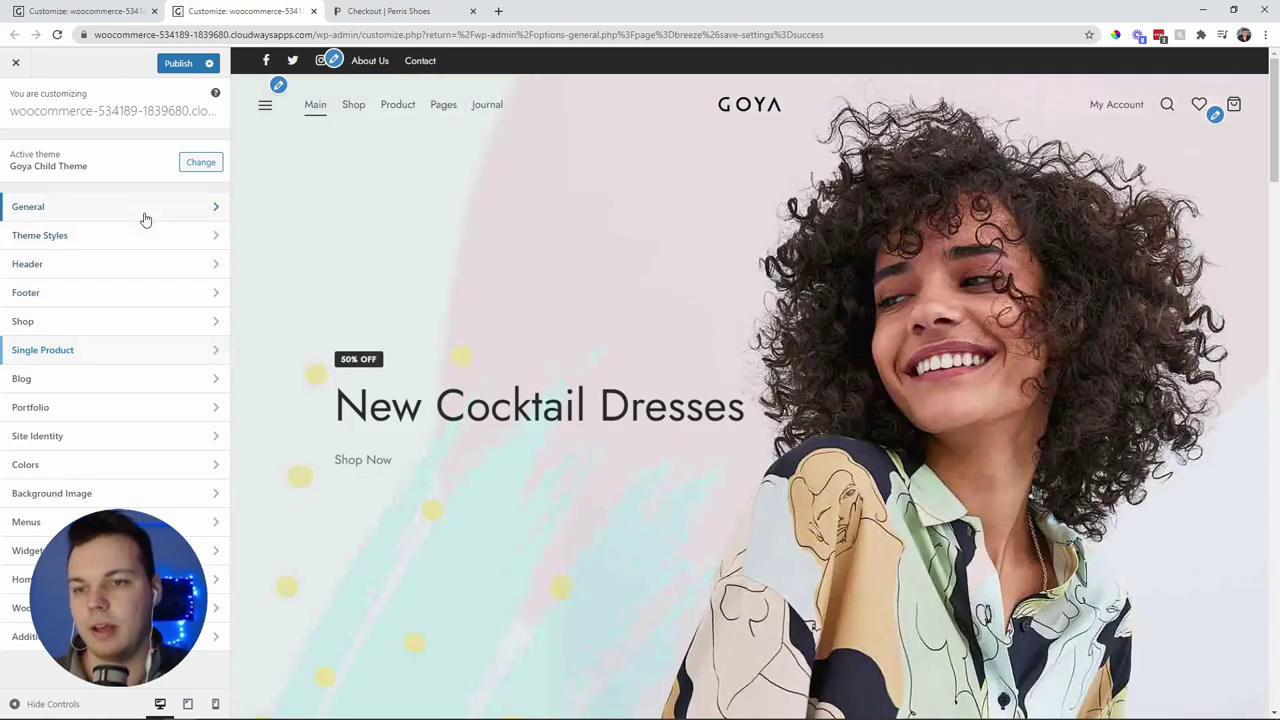
Check the General panel's popup settings, then switch to the Perris Shoes checkout tab.
left_click(145, 212)
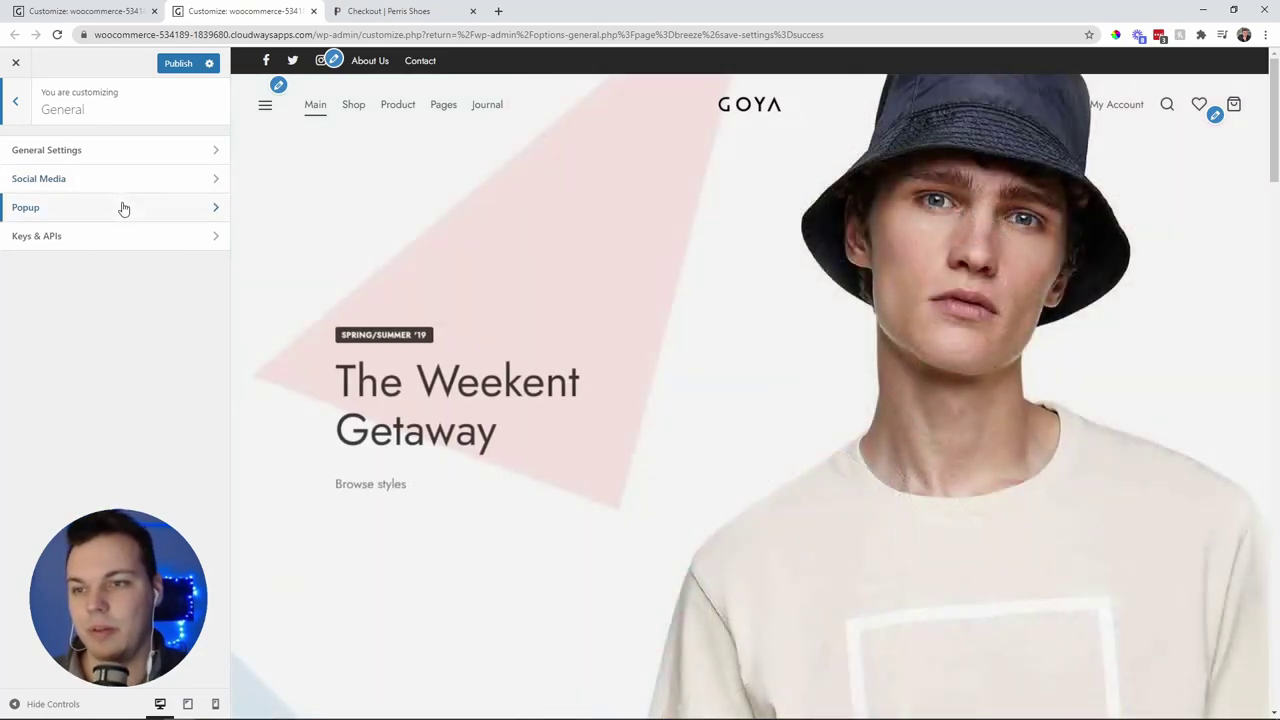
left_click(120, 207)
left_click(17, 107)
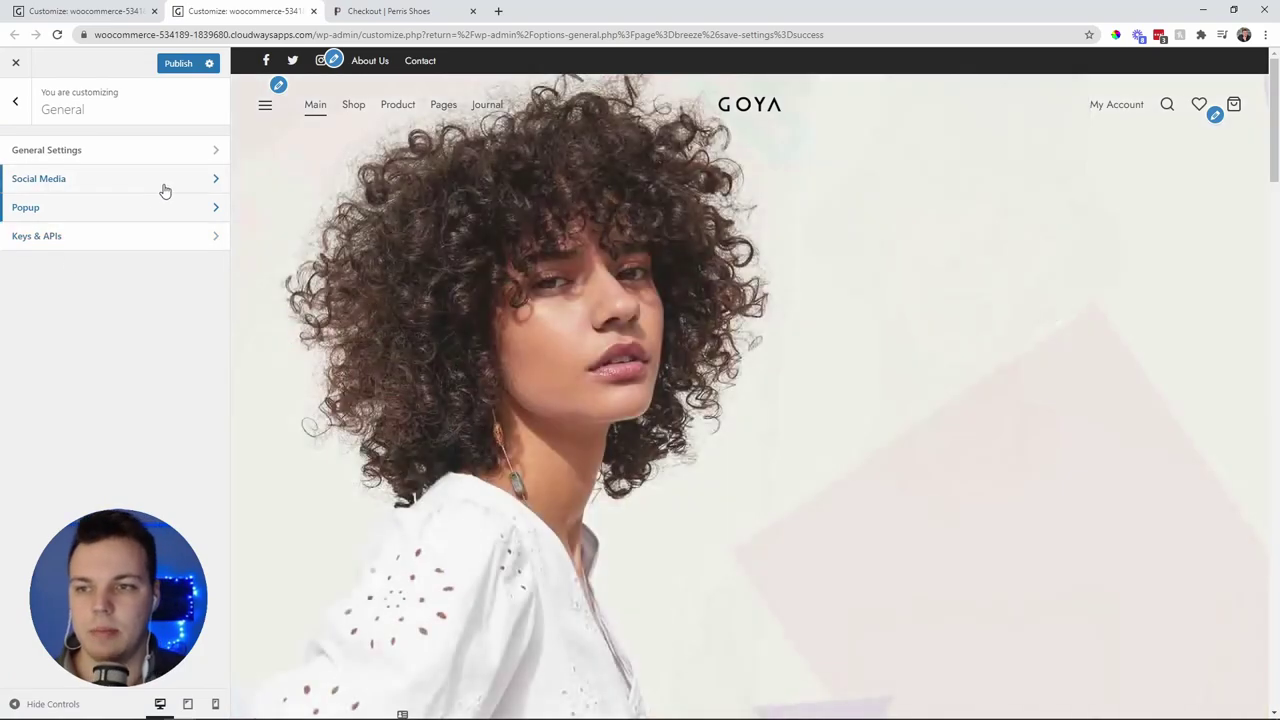
key("Escape")
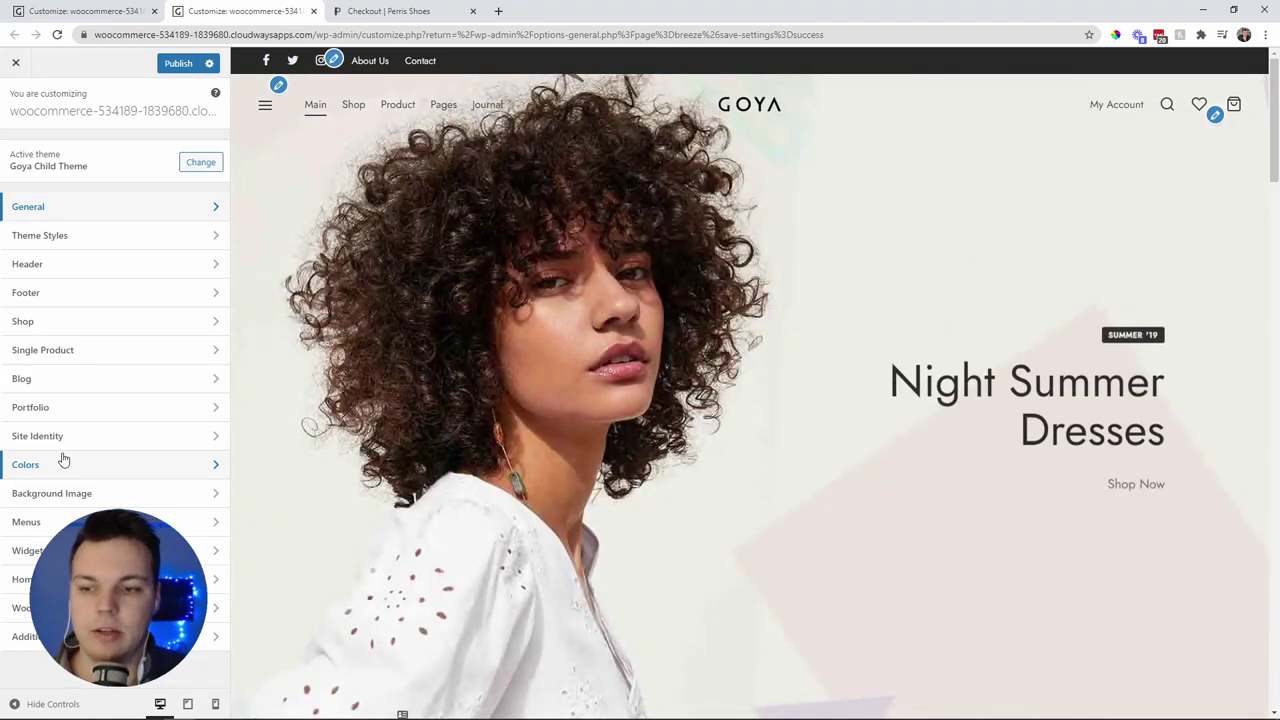
key("ctrl+Tab")
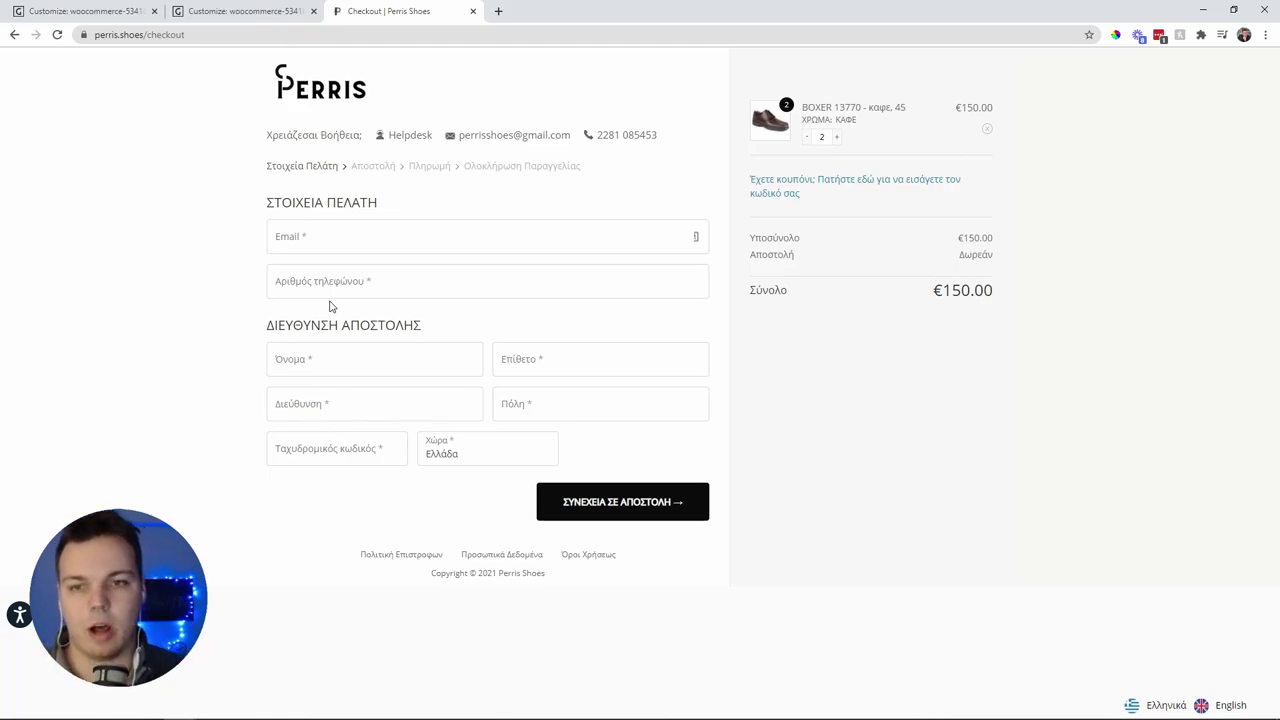
Type sample letters into the e-mail and address fields, select Phone, and reveal the coupon code box.
left_click(377, 245)
type("Ss")
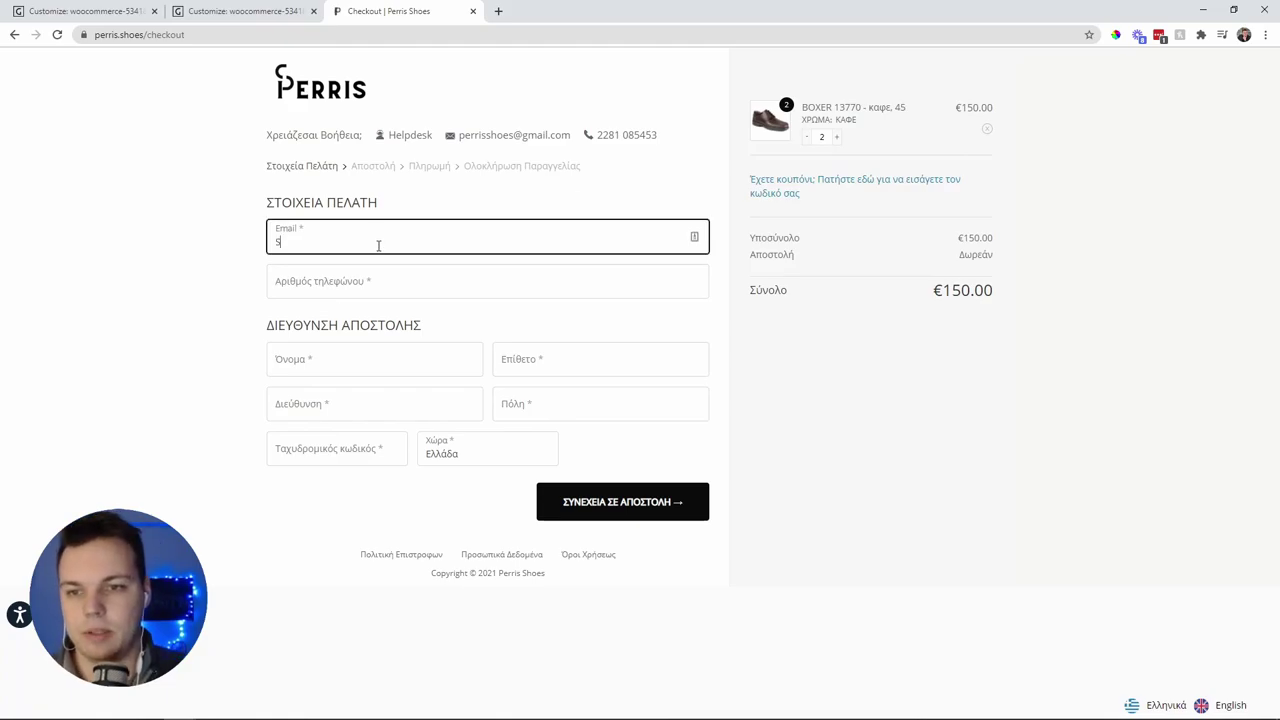
left_click(332, 414)
type("S")
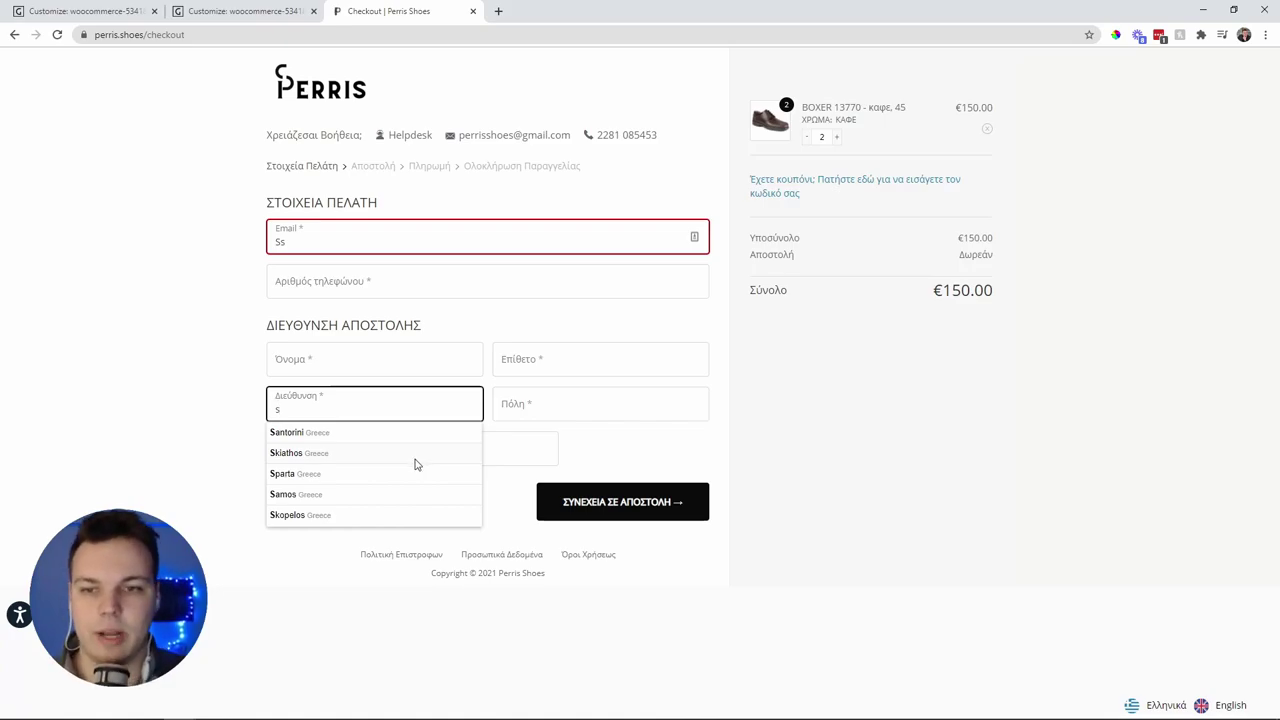
left_click(336, 289)
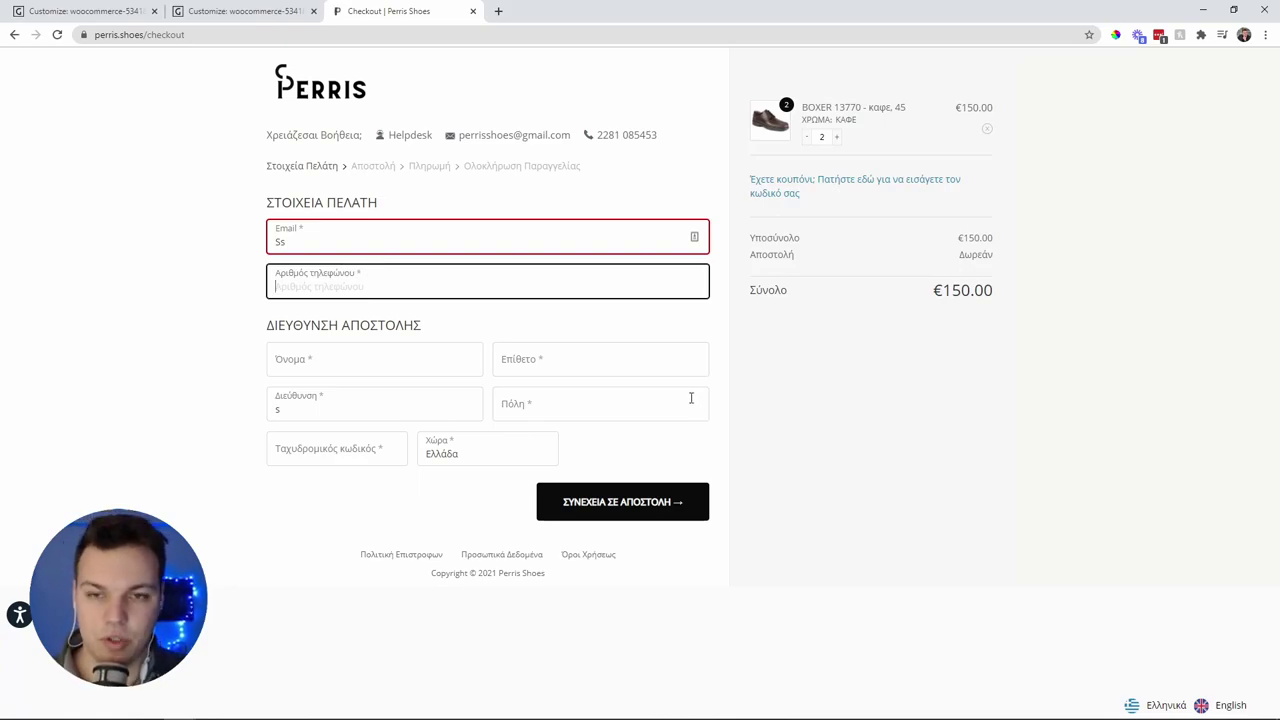
left_click(770, 181)
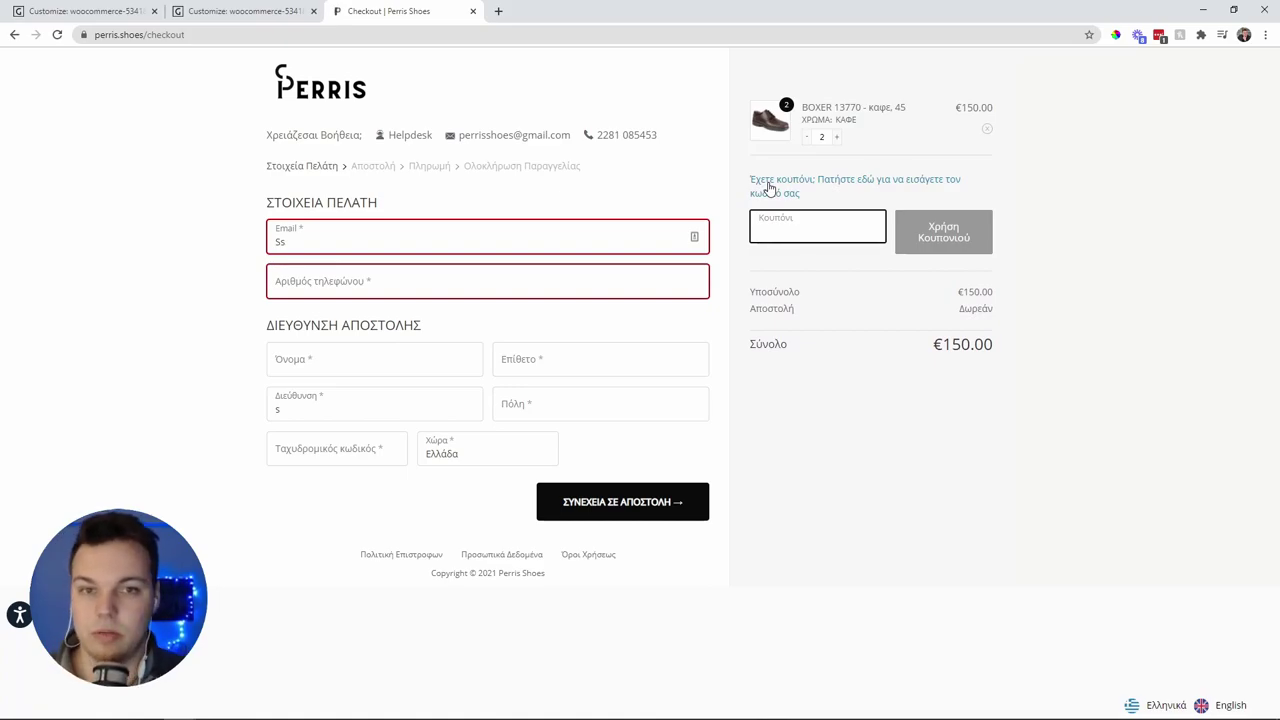
left_click(500, 240)
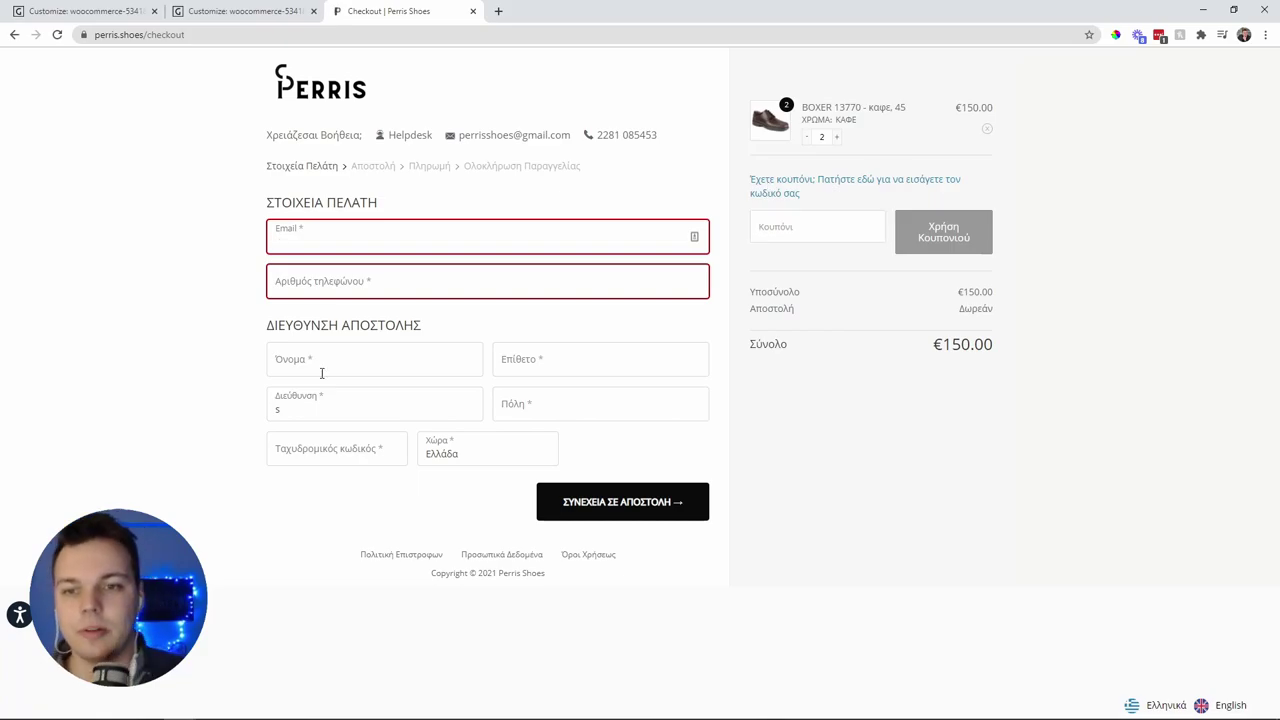